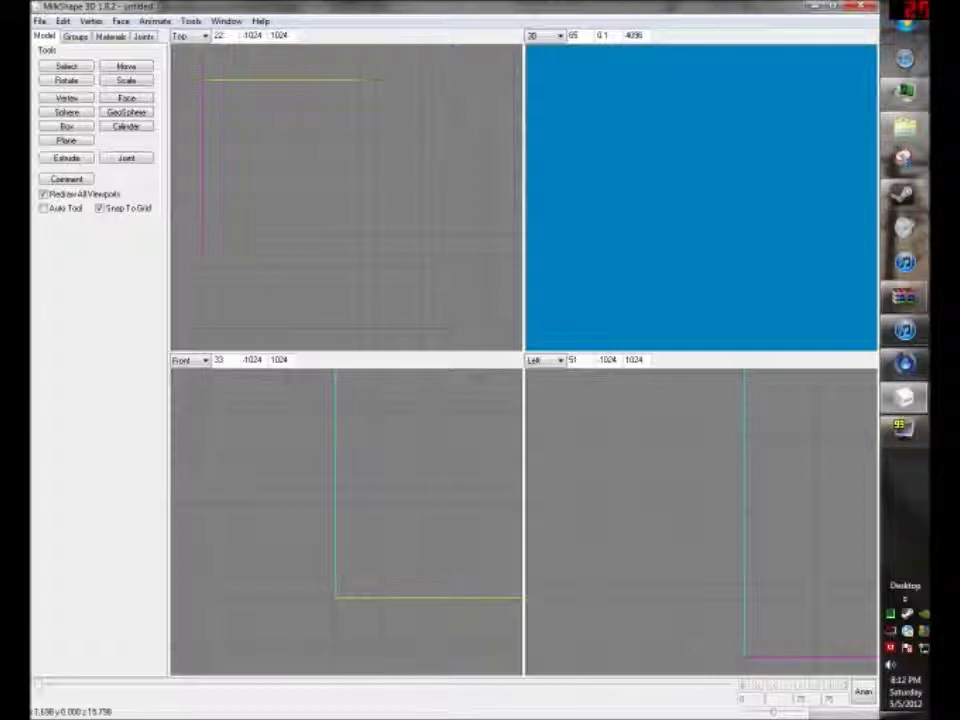
Step: Switch to the AK47 model window and examine the finished rifle from several angles in the 3D view
{"action": "mouse_move", "coordinate": [905, 398]}
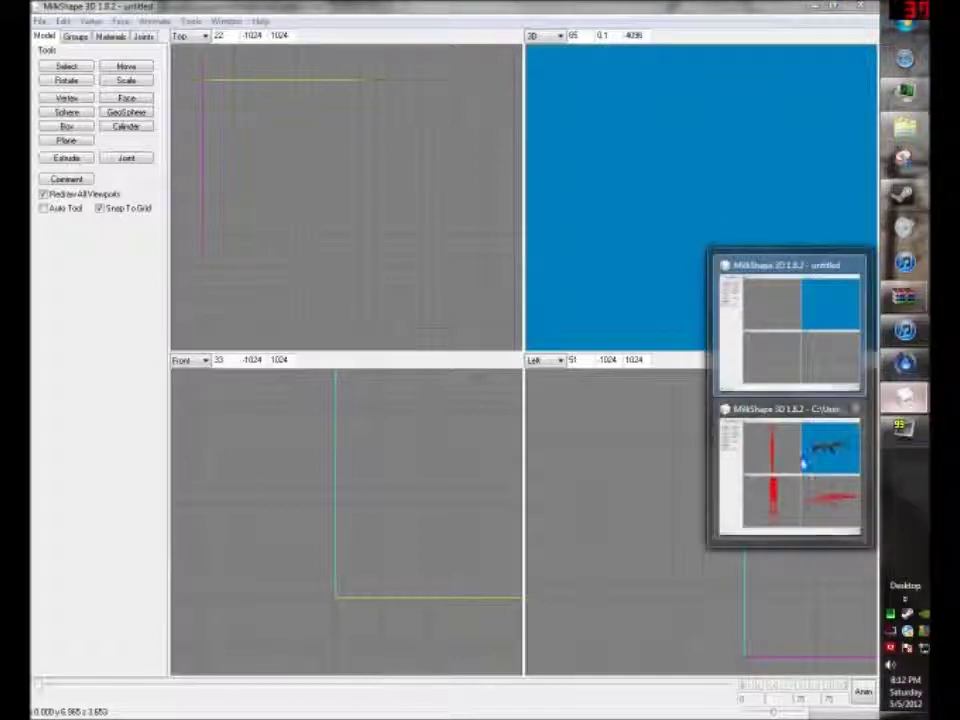
{"action": "left_click", "coordinate": [793, 470]}
{"action": "left_click_drag", "start_coordinate": [714, 232], "coordinate": [304, 229]}
{"action": "left_click_drag", "start_coordinate": [835, 252], "coordinate": [747, 246]}
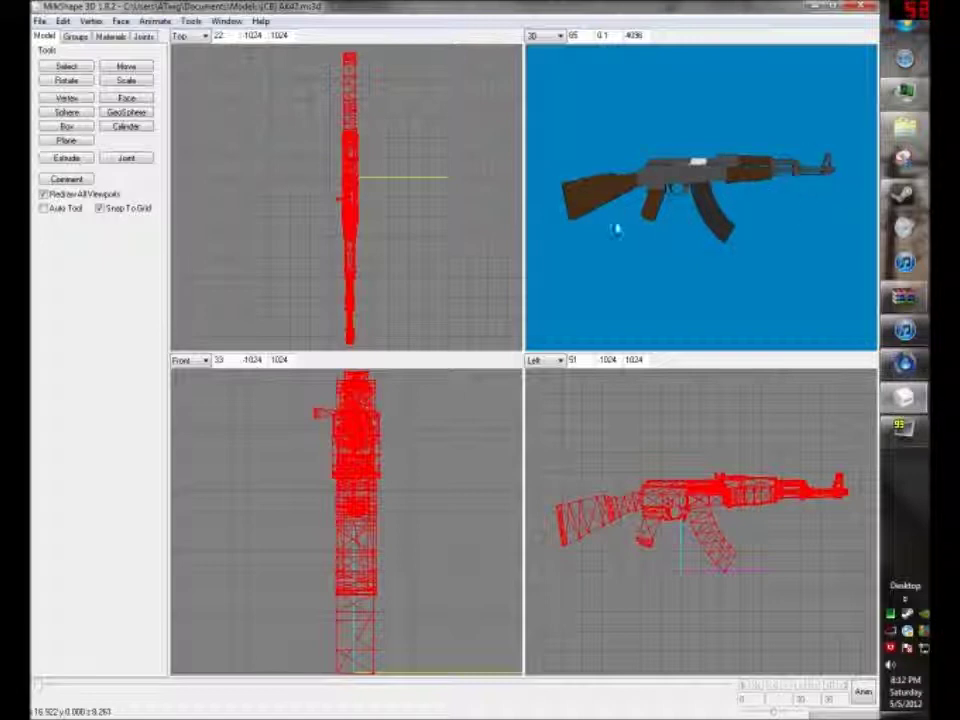
{"action": "left_click_drag", "start_coordinate": [771, 181], "coordinate": [692, 142]}
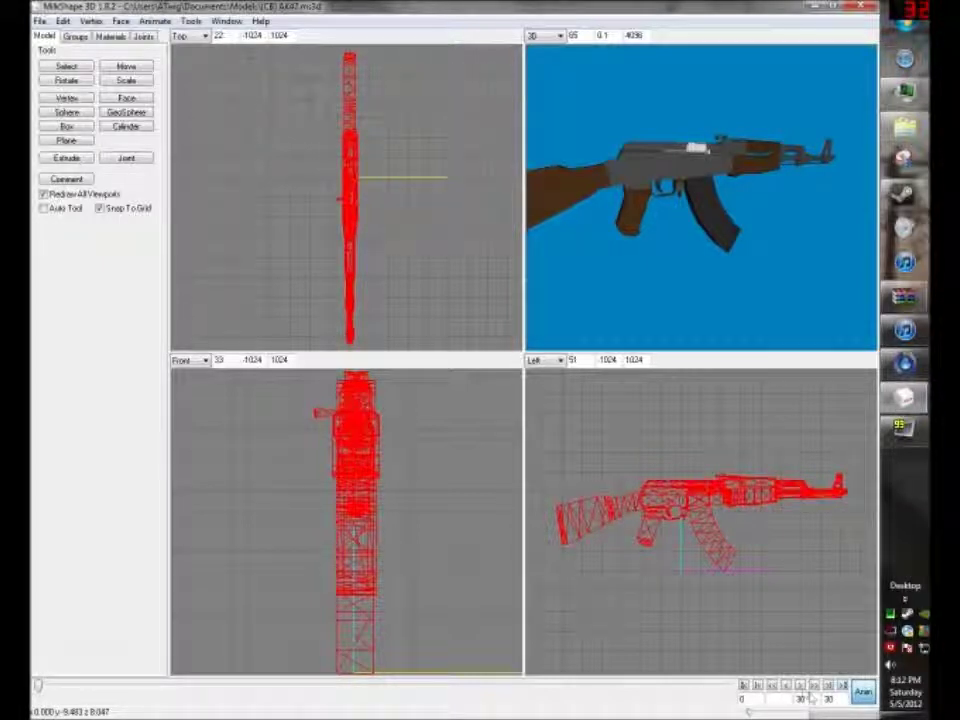
{"action": "left_click", "coordinate": [801, 689]}
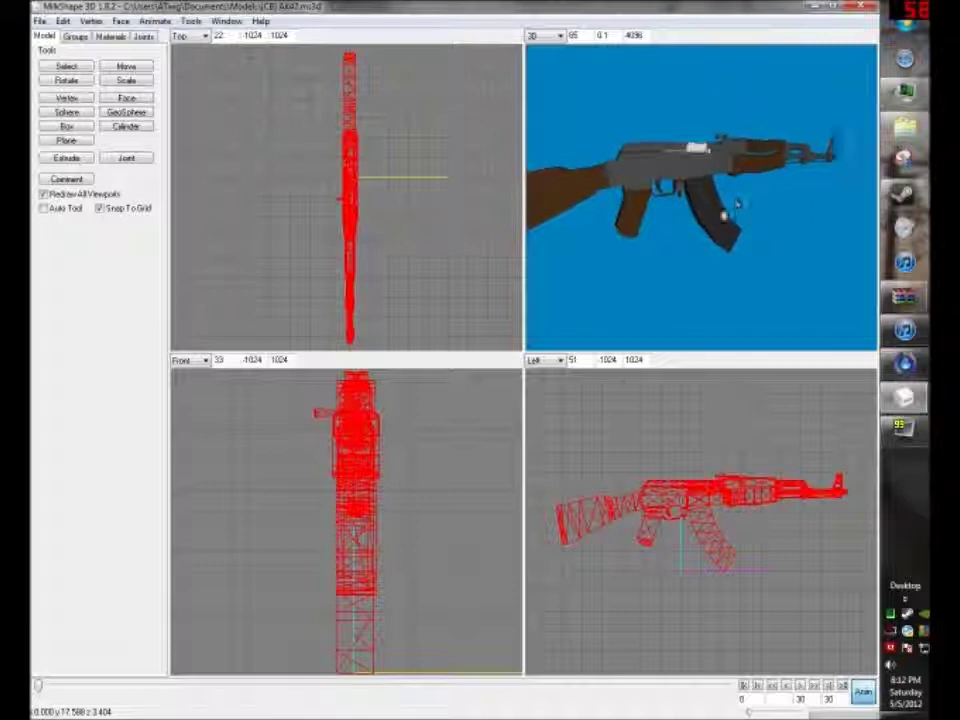
{"action": "mouse_move", "coordinate": [737, 210]}
{"action": "left_mouse_down"}
{"action": "mouse_move", "coordinate": [626, 214]}
{"action": "mouse_move", "coordinate": [720, 214]}
{"action": "mouse_move", "coordinate": [693, 190]}
{"action": "left_mouse_up"}
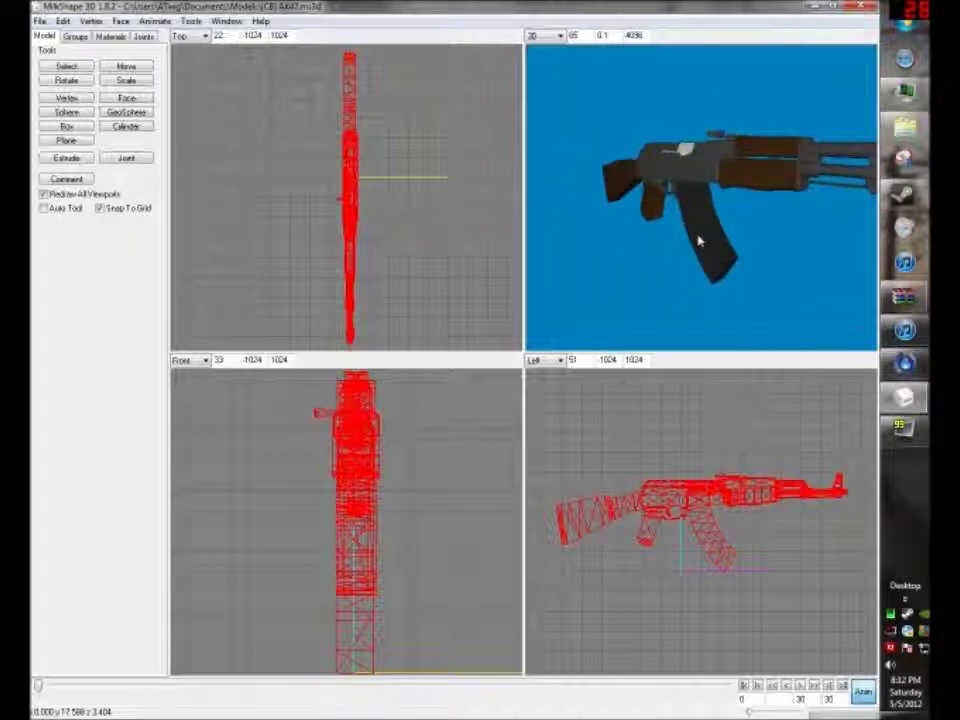
{"action": "left_click_drag", "start_coordinate": [699, 241], "coordinate": [709, 178]}
{"action": "mouse_move", "coordinate": [695, 264]}
{"action": "left_mouse_down"}
{"action": "mouse_move", "coordinate": [681, 150]}
{"action": "mouse_move", "coordinate": [735, 221]}
{"action": "mouse_move", "coordinate": [804, 212]}
{"action": "mouse_move", "coordinate": [765, 229]}
{"action": "mouse_move", "coordinate": [776, 236]}
{"action": "mouse_move", "coordinate": [767, 240]}
{"action": "mouse_move", "coordinate": [704, 212]}
{"action": "mouse_move", "coordinate": [784, 214]}
{"action": "mouse_move", "coordinate": [658, 219]}
{"action": "mouse_move", "coordinate": [718, 222]}
{"action": "left_mouse_up"}
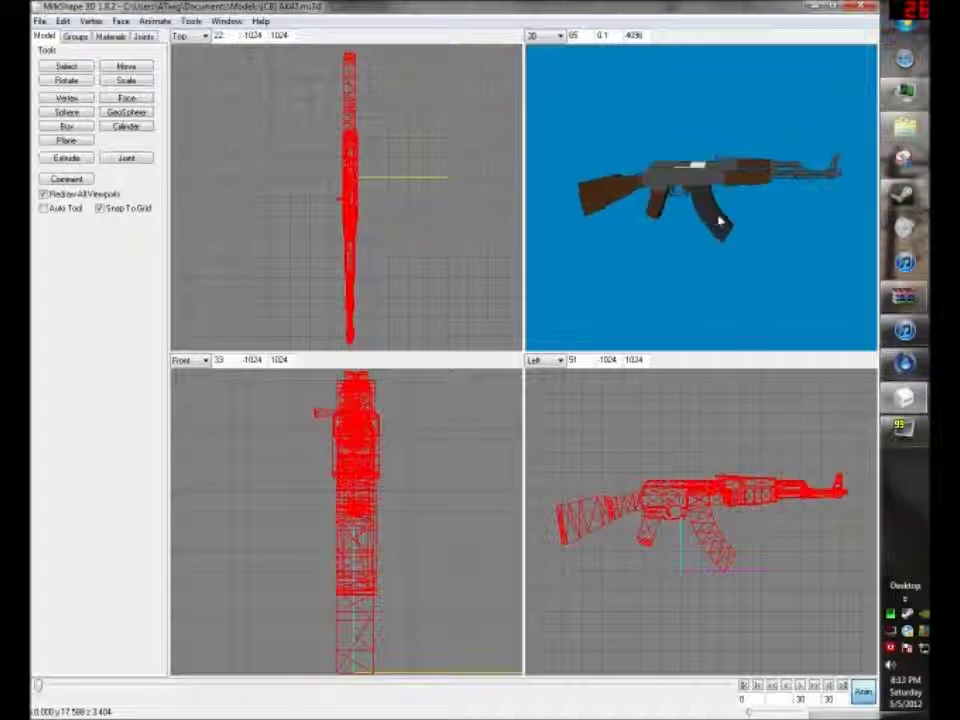
{"action": "left_click_drag", "start_coordinate": [651, 212], "coordinate": [640, 206]}
Step: Return to the untitled scene and draw a box around the origin in the Top view, longer in depth than in width
{"action": "left_click", "coordinate": [904, 398]}
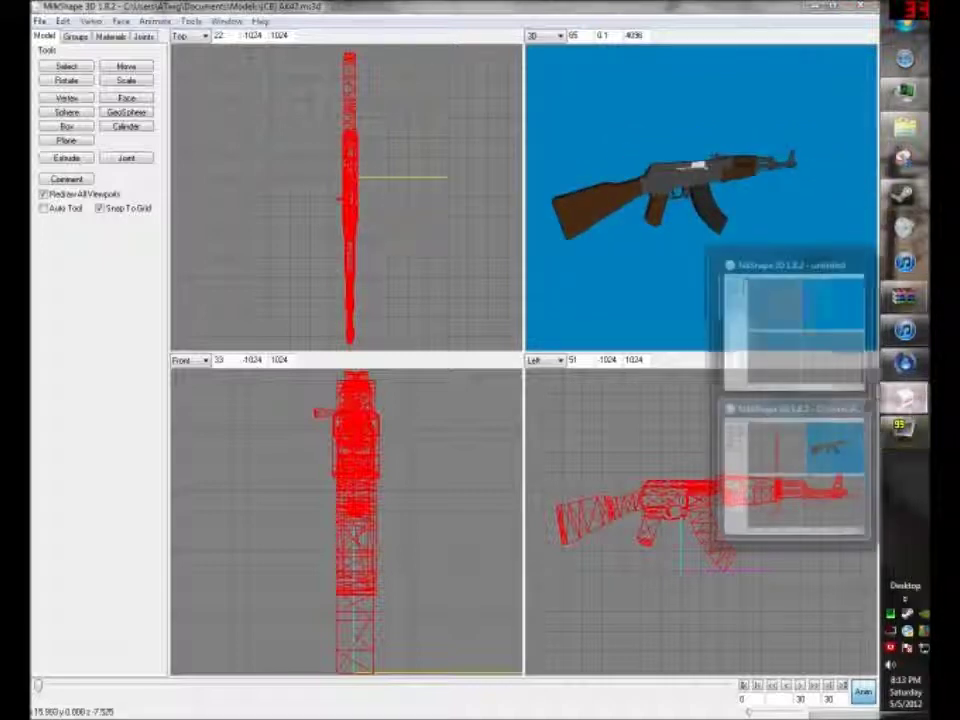
{"action": "left_click", "coordinate": [808, 335]}
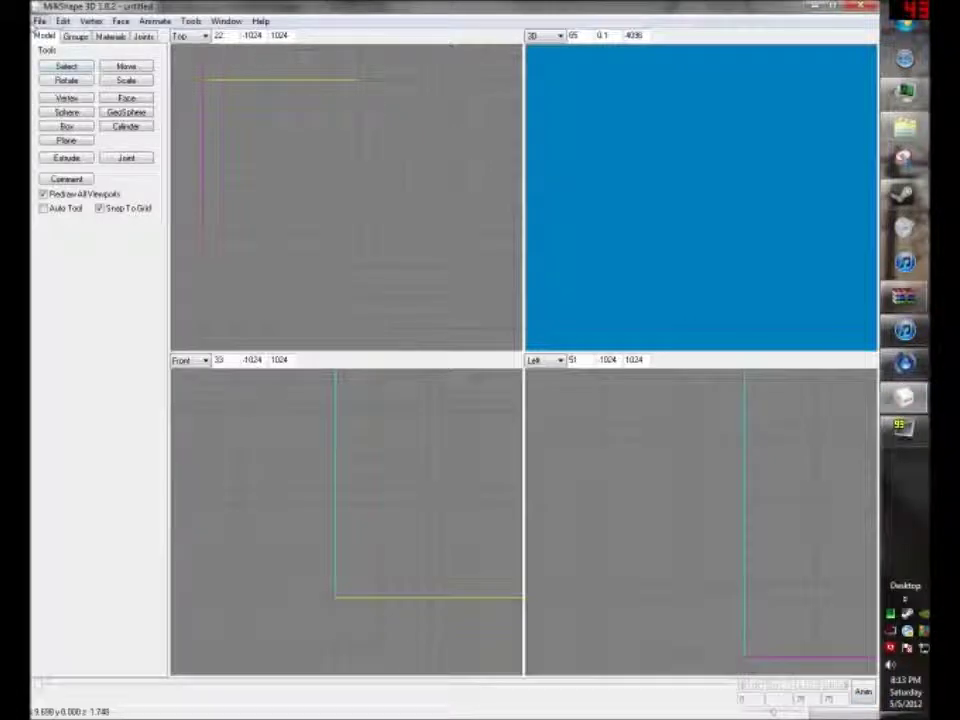
{"action": "left_click", "coordinate": [39, 20]}
{"action": "mouse_move", "coordinate": [89, 140]}
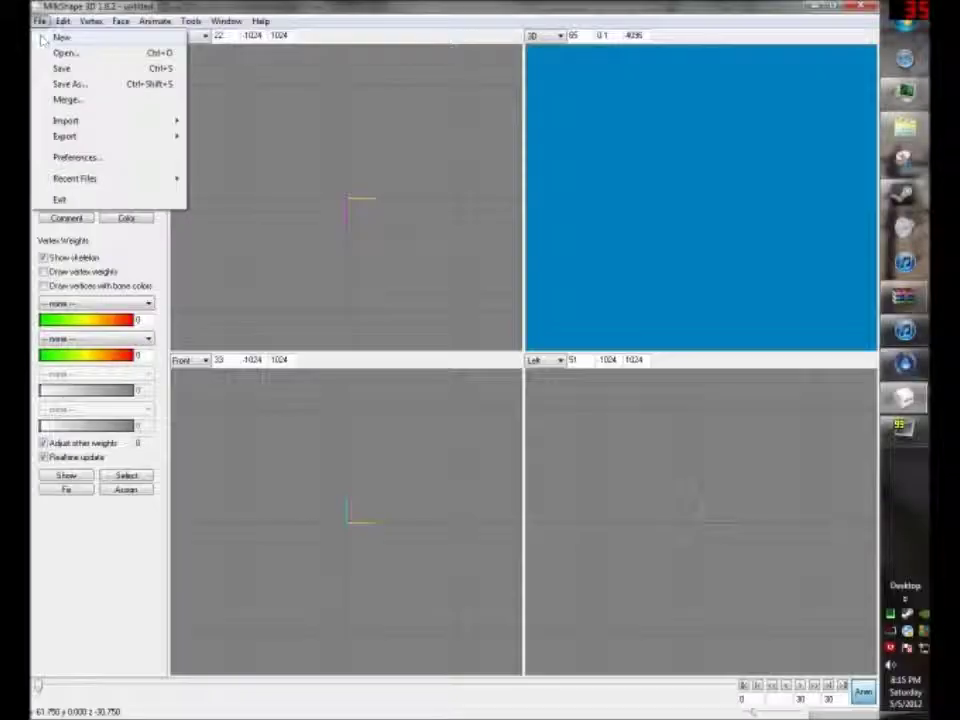
{"action": "key", "text": "Escape"}
{"action": "left_click", "coordinate": [44, 36]}
{"action": "left_click", "coordinate": [66, 126]}
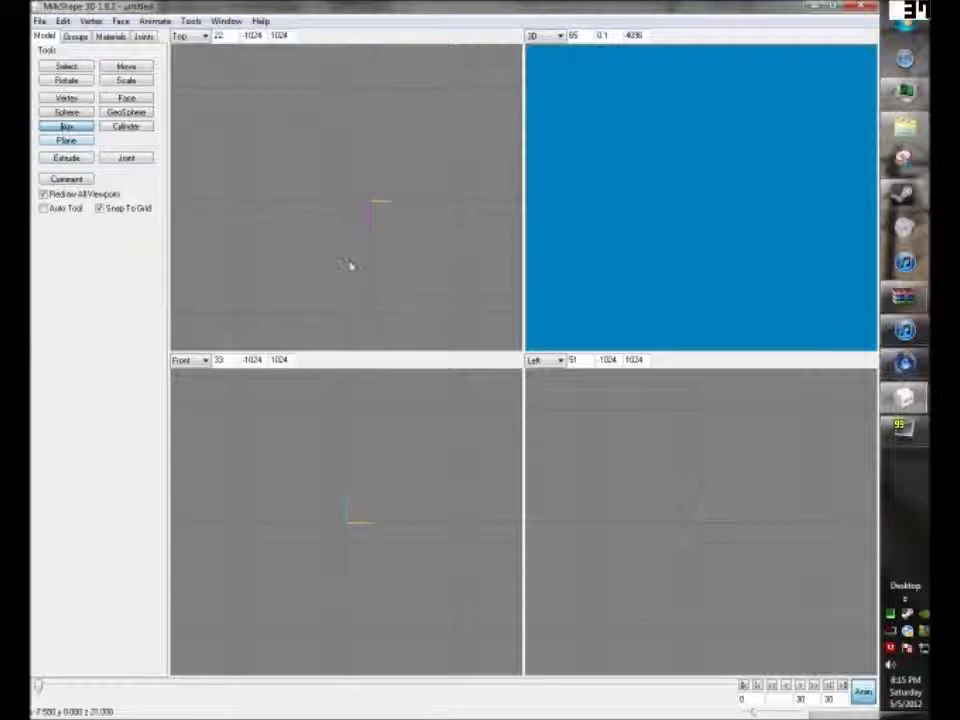
{"action": "left_click_drag", "start_coordinate": [380, 135], "coordinate": [322, 248]}
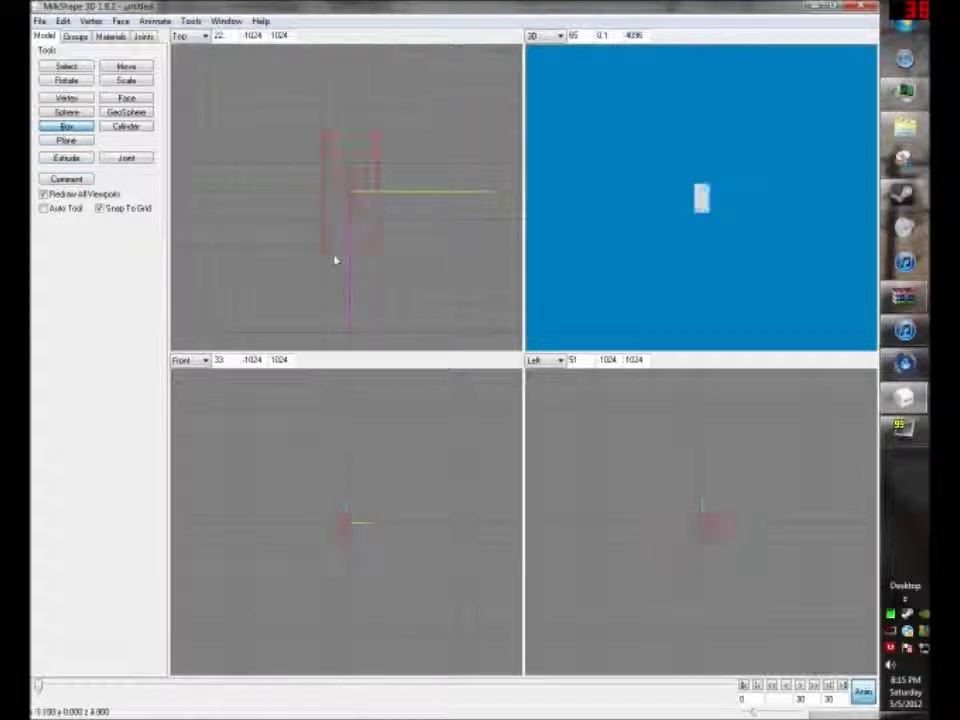
Step: Try to extrude the end face of the box with 0.0 offsets on all axes, and clear the selection
{"action": "left_click", "coordinate": [66, 66]}
{"action": "mouse_move", "coordinate": [326, 93]}
{"action": "left_mouse_down"}
{"action": "mouse_move", "coordinate": [388, 207]}
{"action": "mouse_move", "coordinate": [420, 232]}
{"action": "left_mouse_up"}
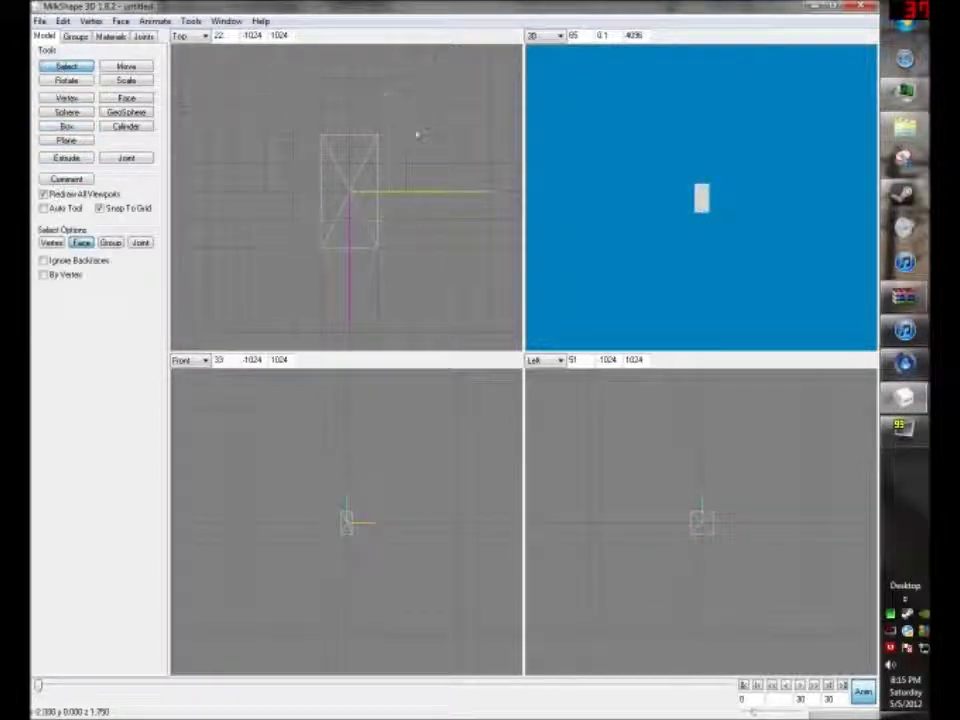
{"action": "left_click_drag", "start_coordinate": [398, 76], "coordinate": [321, 255]}
{"action": "left_click", "coordinate": [66, 158]}
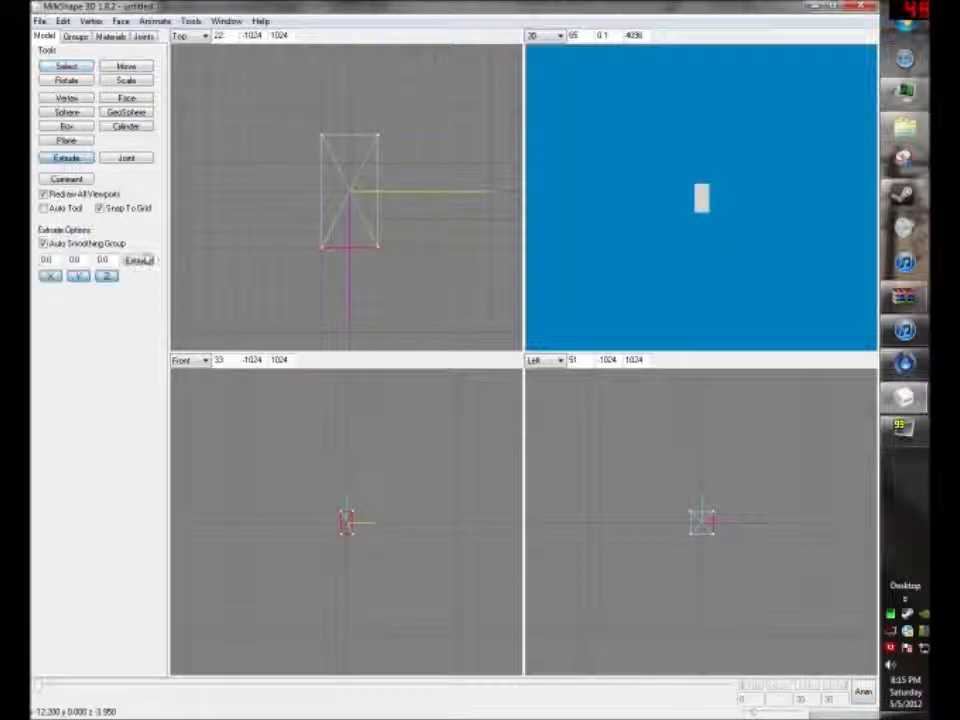
{"action": "left_click", "coordinate": [139, 261]}
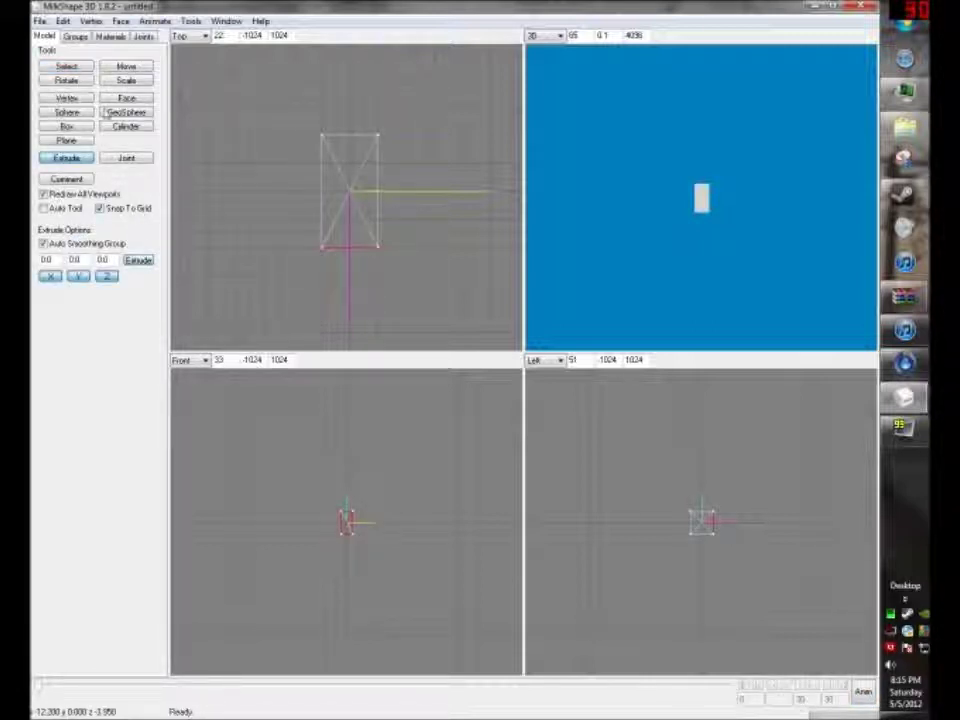
{"action": "left_click", "coordinate": [67, 67]}
{"action": "left_click", "coordinate": [410, 243]}
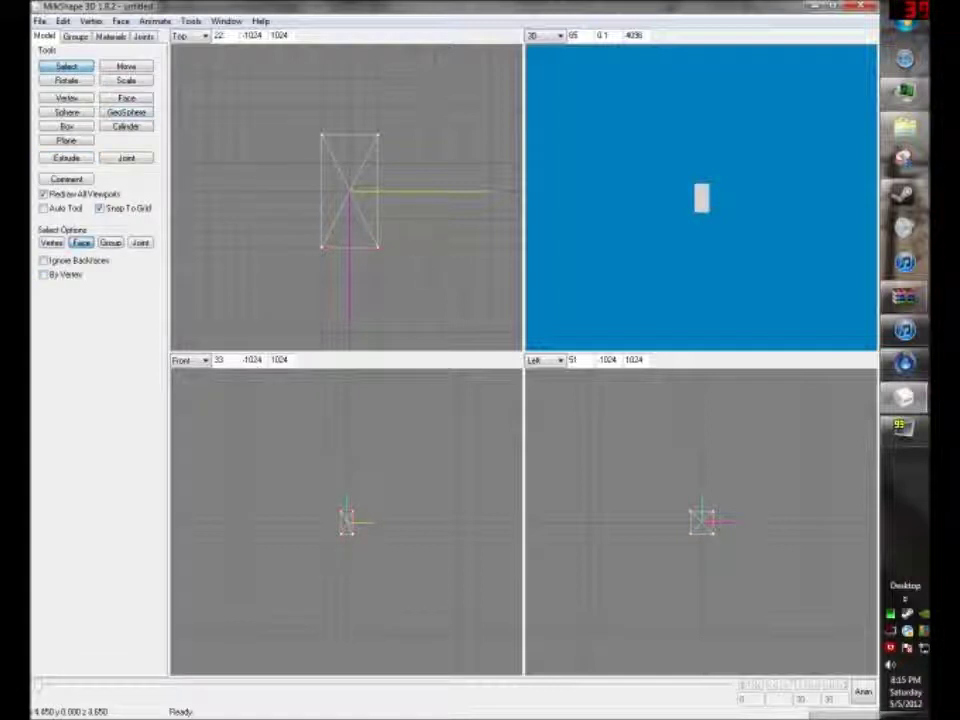
{"action": "left_click", "coordinate": [65, 126]}
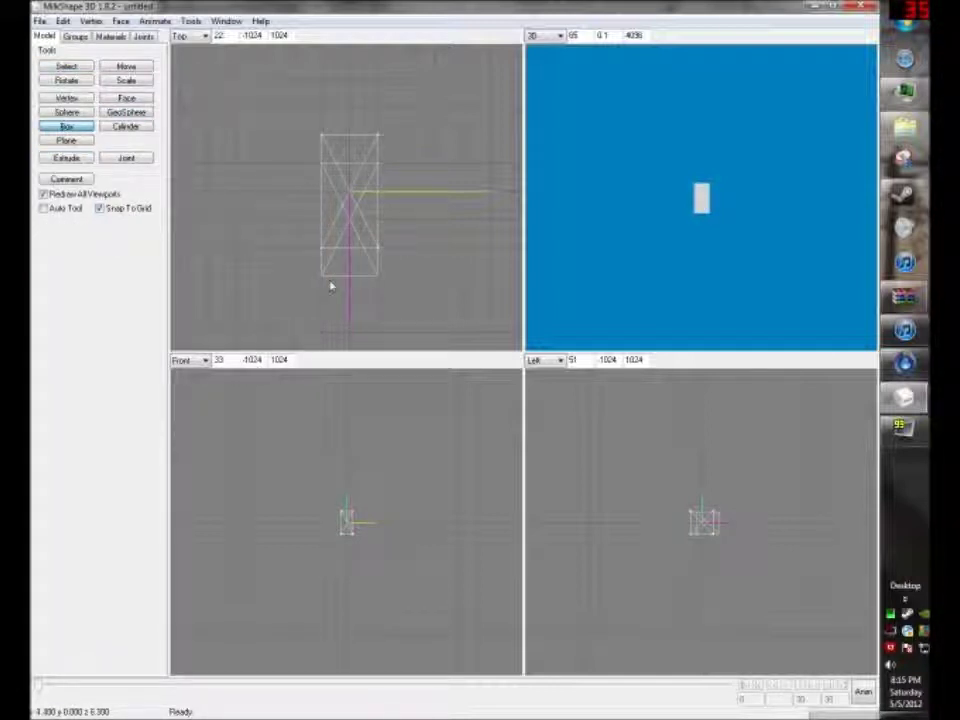
{"action": "left_click_drag", "start_coordinate": [331, 286], "coordinate": [330, 285]}
{"action": "key", "text": "ctrl+z"}
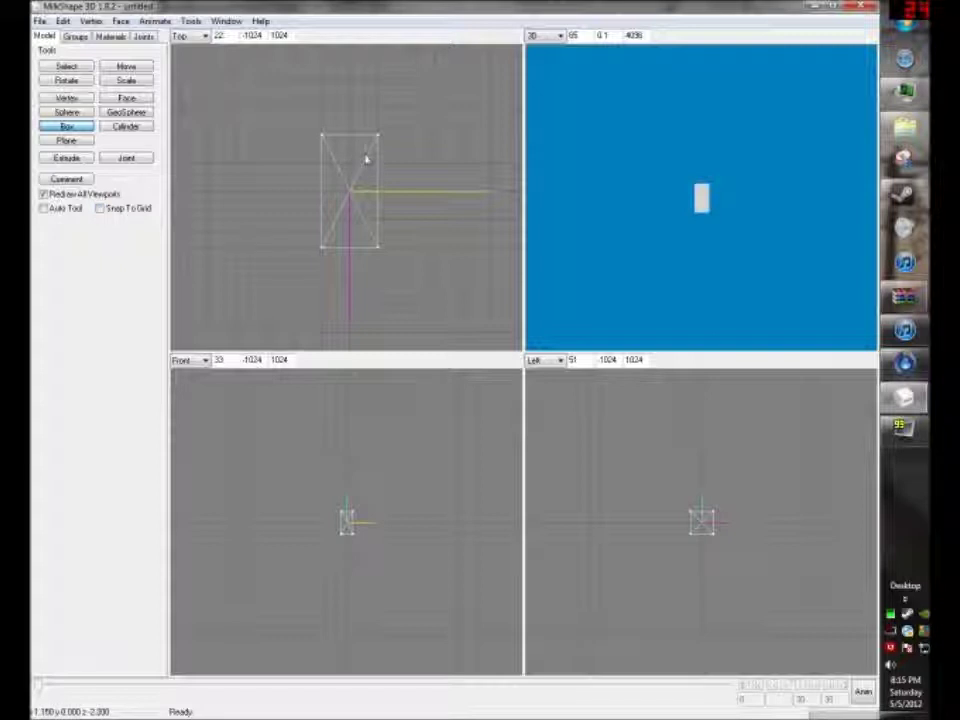
Step: With grid snapping off, draw a narrower box inside the first one and scale down its depth to fit within it
{"action": "left_click_drag", "start_coordinate": [366, 146], "coordinate": [333, 266]}
{"action": "left_click_drag", "start_coordinate": [615, 183], "coordinate": [722, 237]}
{"action": "scroll", "coordinate": [724, 237], "scroll_direction": "up", "scroll_amount": 5}
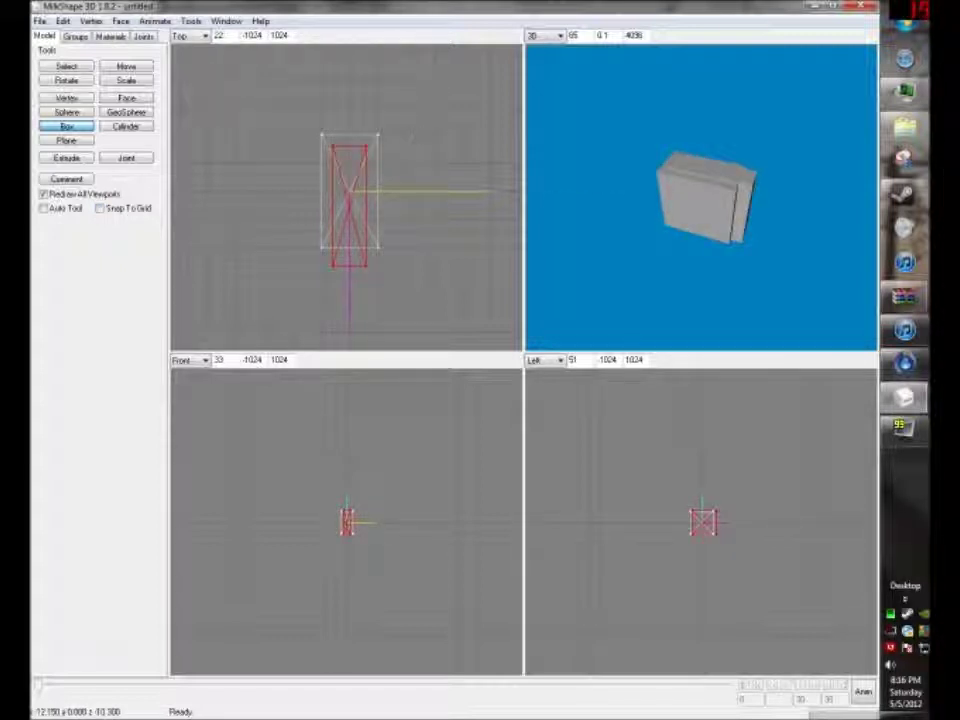
{"action": "left_click", "coordinate": [126, 80]}
{"action": "scroll", "coordinate": [705, 512], "scroll_direction": "up", "scroll_amount": 5}
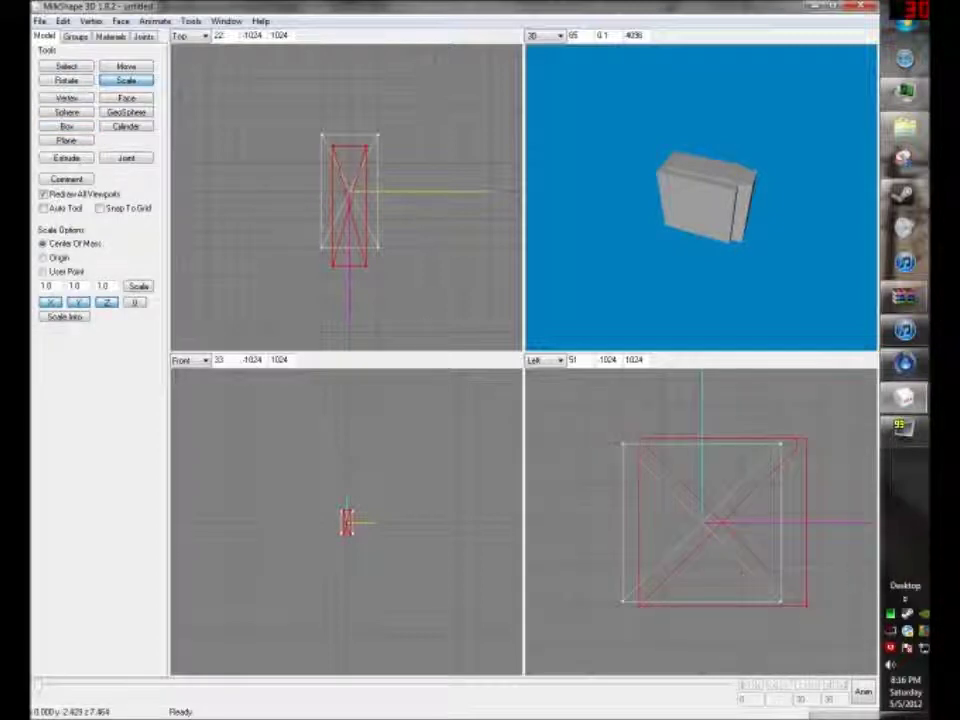
{"action": "left_click_drag", "start_coordinate": [752, 589], "coordinate": [708, 579]}
Step: Select the wider outer box through its group and scale down its depth
{"action": "left_click", "coordinate": [70, 67]}
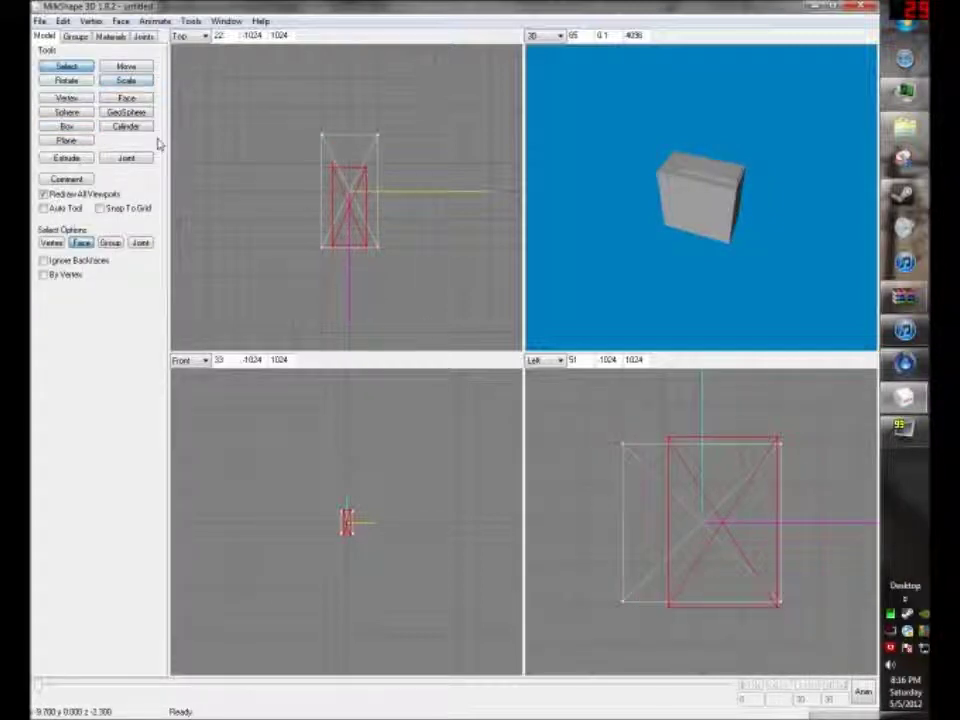
{"action": "left_click", "coordinate": [77, 39]}
{"action": "left_click", "coordinate": [208, 136]}
{"action": "double_click", "coordinate": [68, 52]}
{"action": "left_click", "coordinate": [44, 37]}
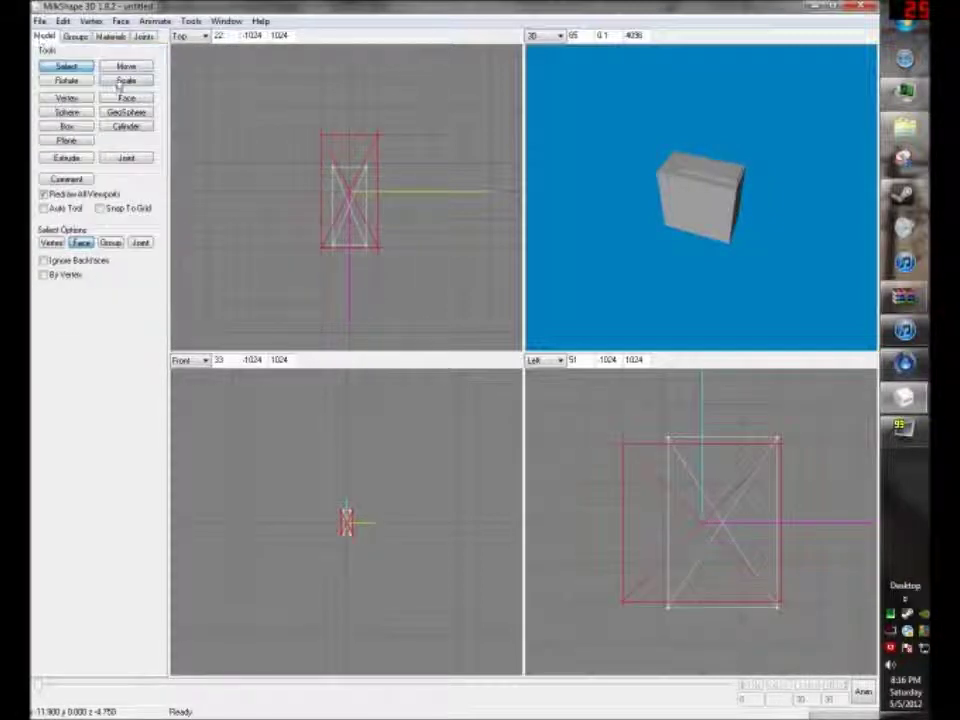
{"action": "left_click", "coordinate": [122, 81]}
{"action": "left_click_drag", "start_coordinate": [330, 230], "coordinate": [296, 247]}
Step: Center the outer box on the inner one in the Left view and scale it to slightly enclose the inner box
{"action": "left_click", "coordinate": [126, 66]}
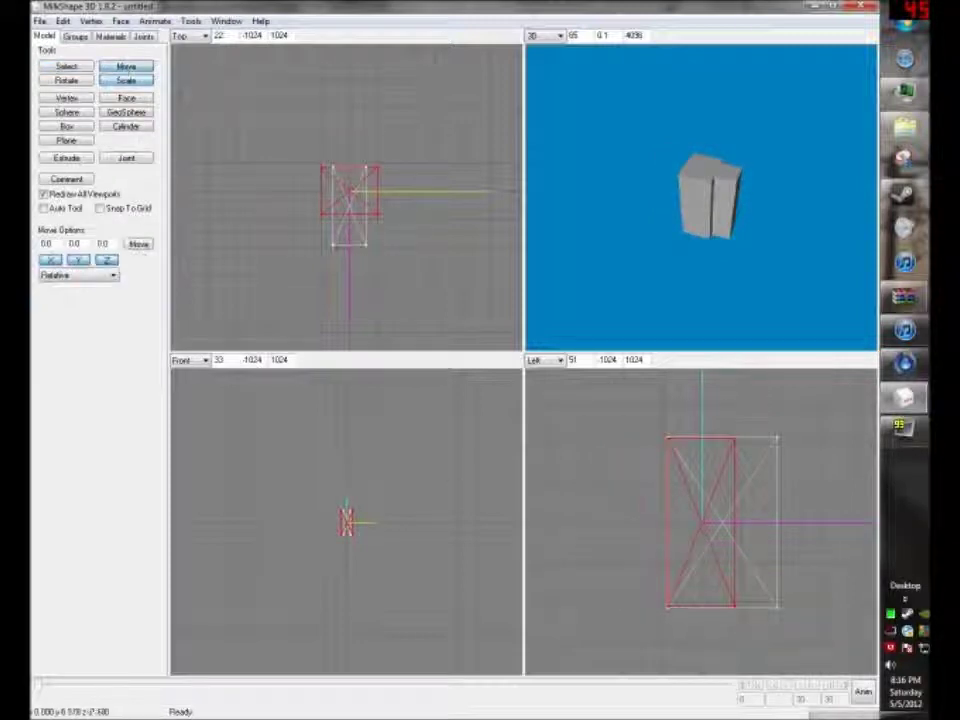
{"action": "left_click_drag", "start_coordinate": [710, 523], "coordinate": [770, 540]}
{"action": "left_click", "coordinate": [128, 80]}
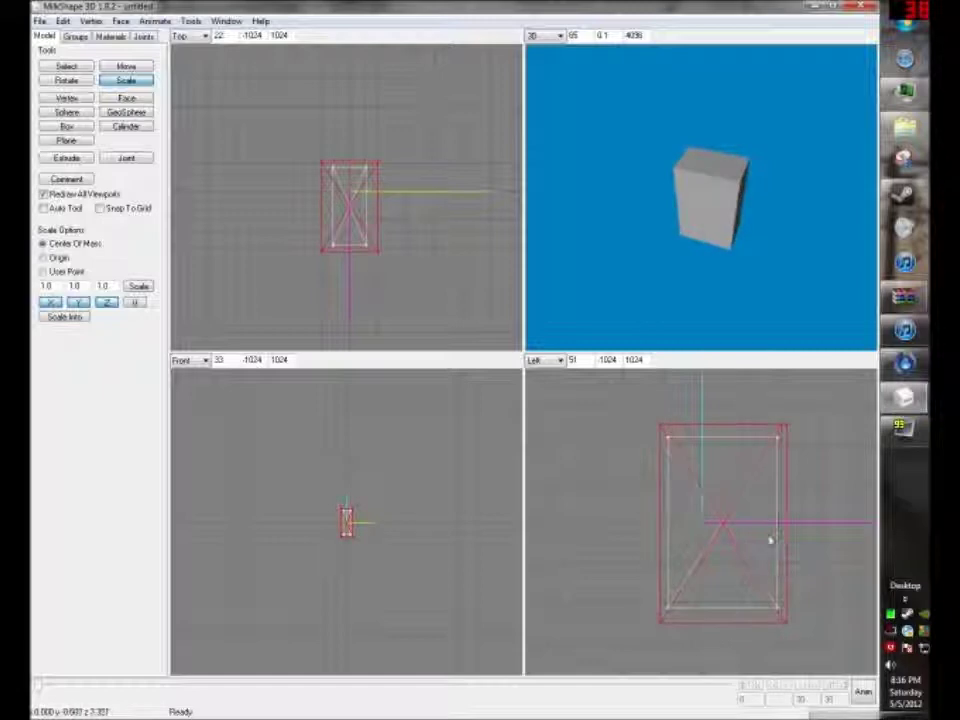
{"action": "left_click_drag", "start_coordinate": [700, 150], "coordinate": [684, 208]}
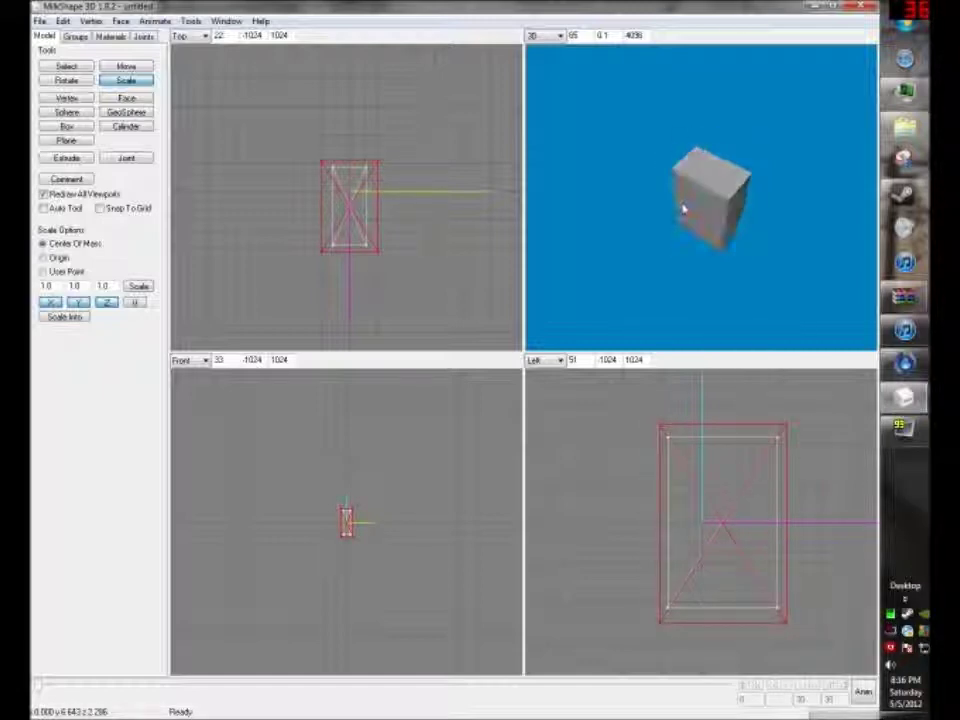
{"action": "left_click_drag", "start_coordinate": [467, 226], "coordinate": [467, 187]}
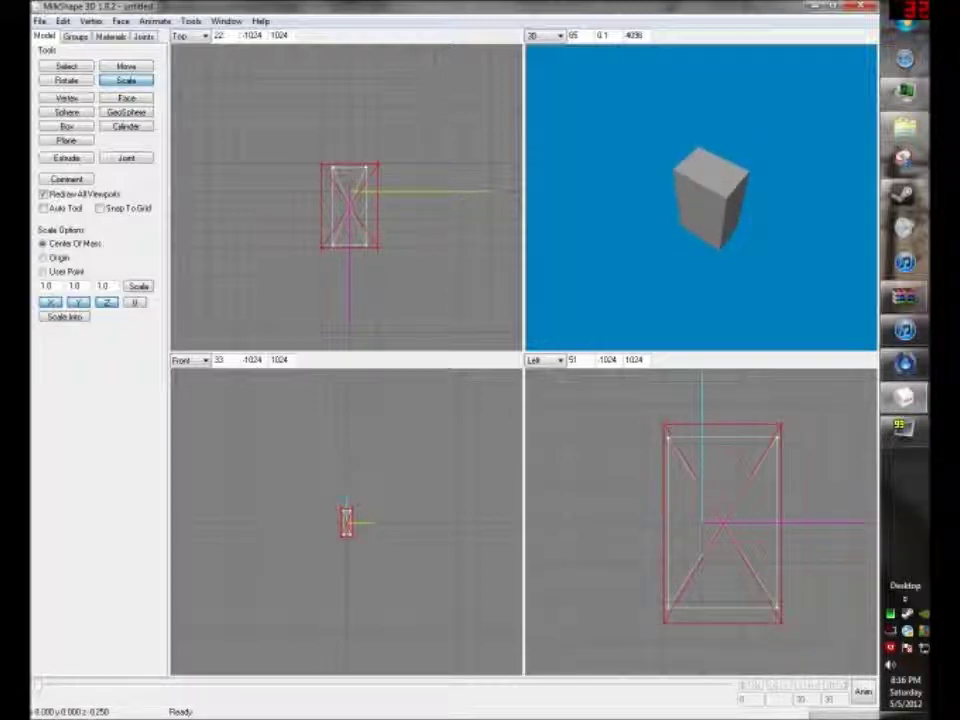
Step: Realign the outer box around the inner one with Y movement locked, and scale it slightly deeper
{"action": "left_click", "coordinate": [113, 65]}
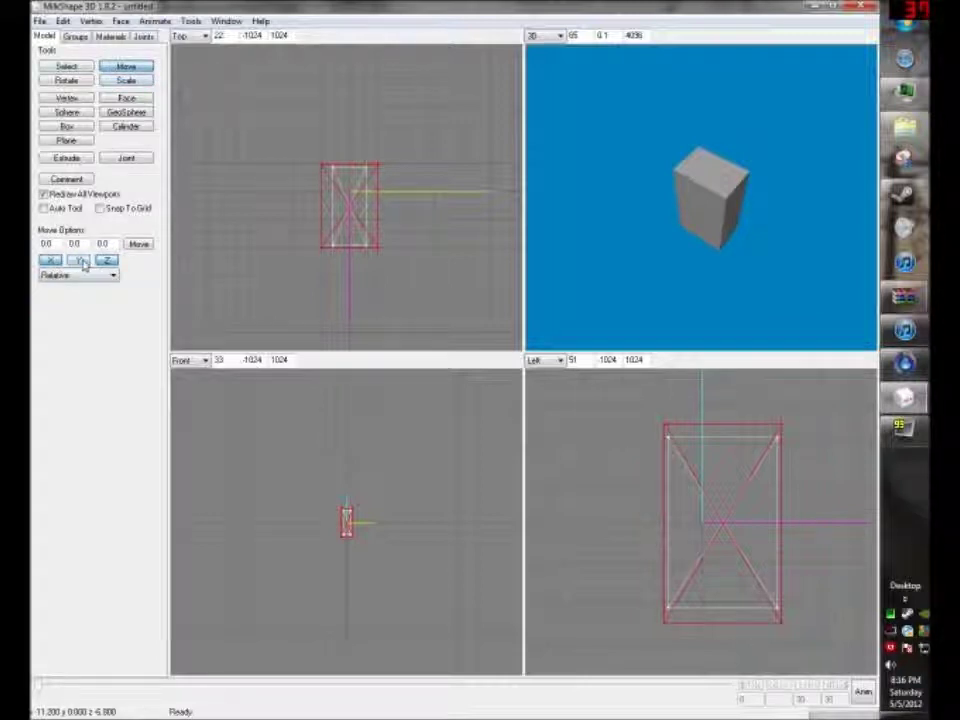
{"action": "left_click_drag", "start_coordinate": [409, 270], "coordinate": [411, 261]}
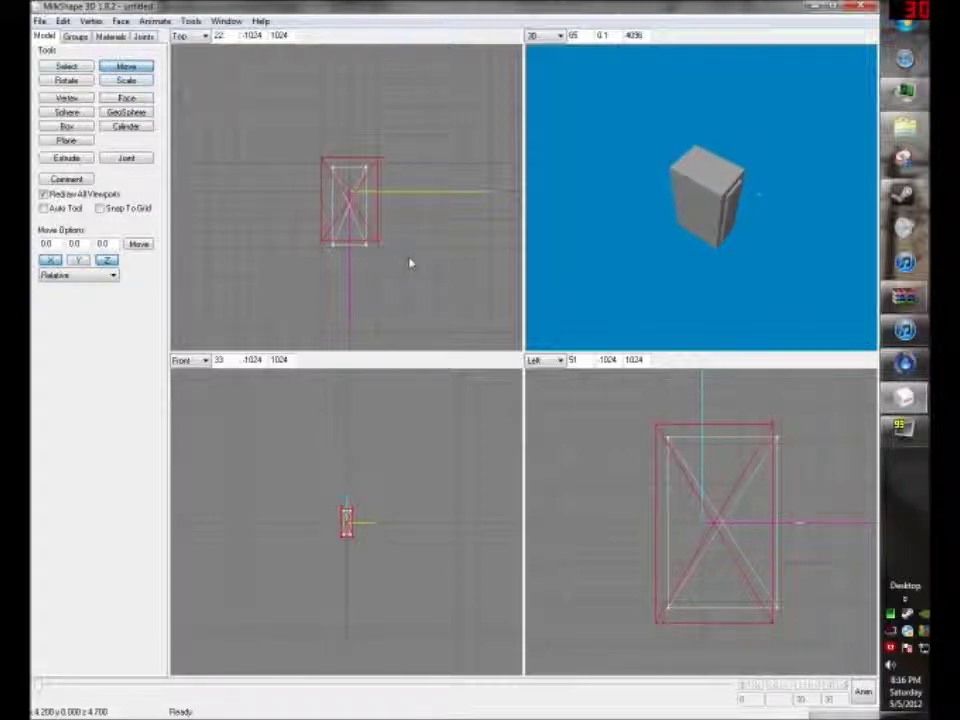
{"action": "left_click_drag", "start_coordinate": [742, 478], "coordinate": [759, 476]}
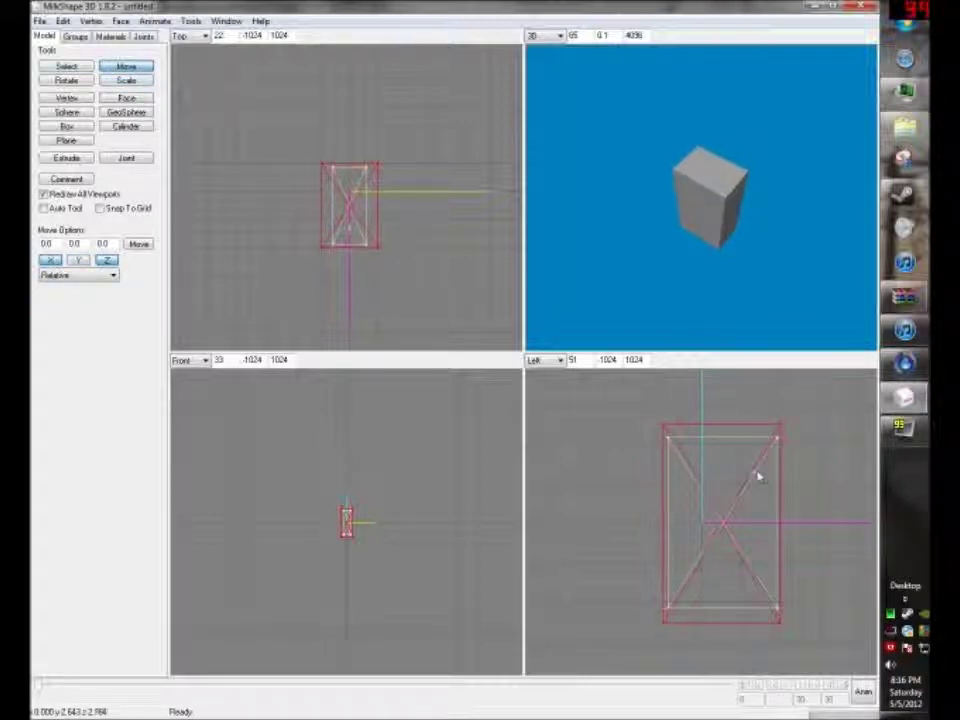
{"action": "left_click", "coordinate": [126, 80]}
{"action": "left_click_drag", "start_coordinate": [739, 574], "coordinate": [752, 574]}
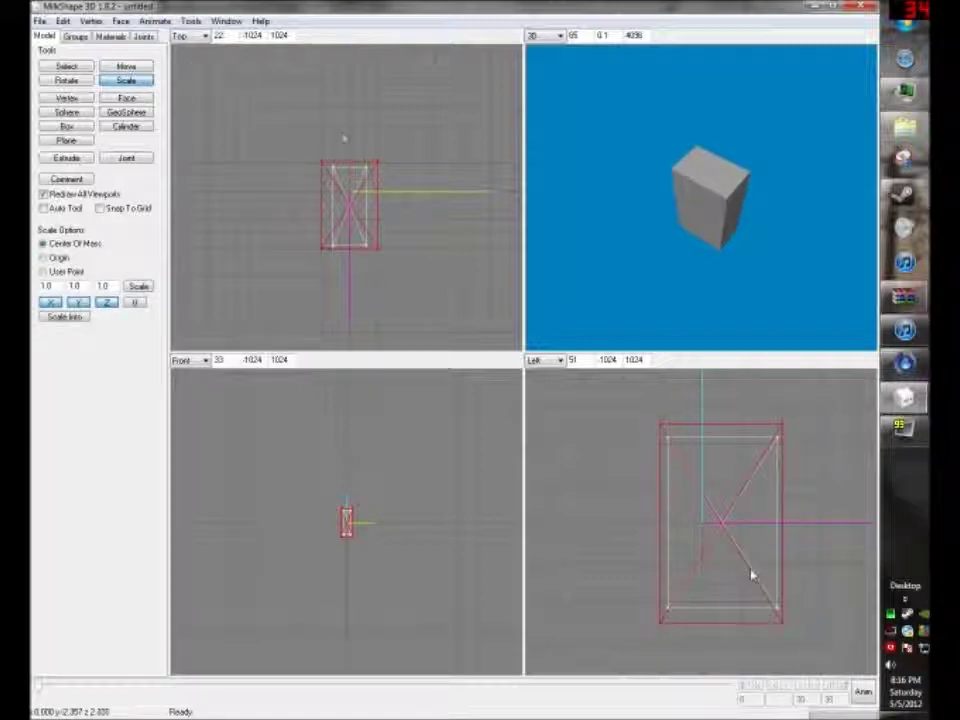
Step: Select the inner box through its group and move it down so its lower end protrudes beneath the outer box
{"action": "left_click", "coordinate": [84, 67]}
{"action": "left_click", "coordinate": [384, 205]}
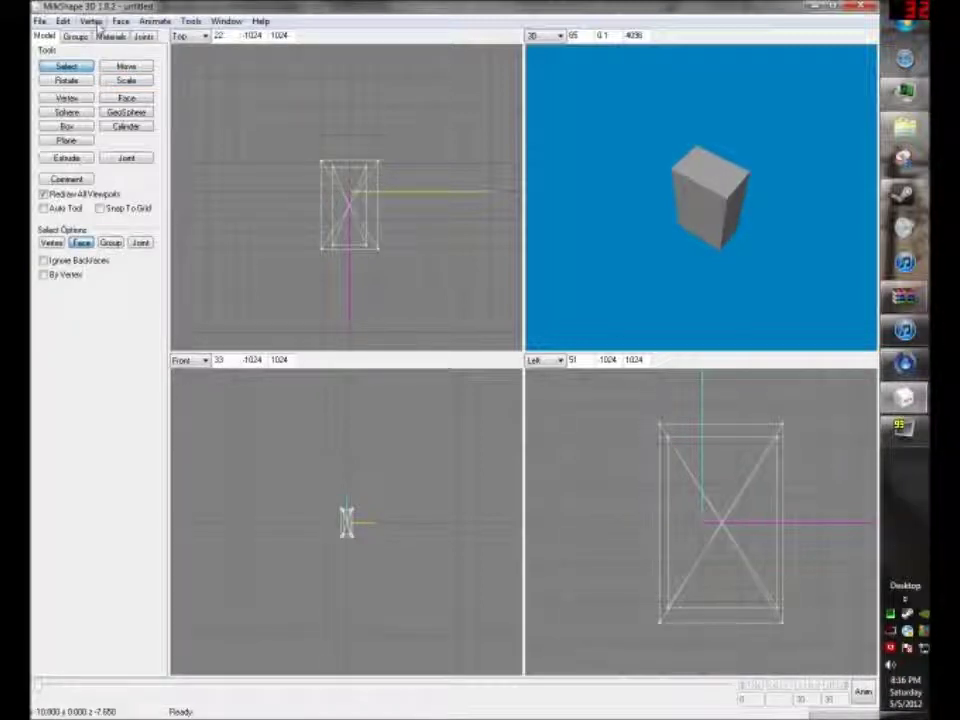
{"action": "left_click", "coordinate": [75, 36]}
{"action": "double_click", "coordinate": [45, 57]}
{"action": "left_click", "coordinate": [44, 36]}
{"action": "left_click", "coordinate": [126, 66]}
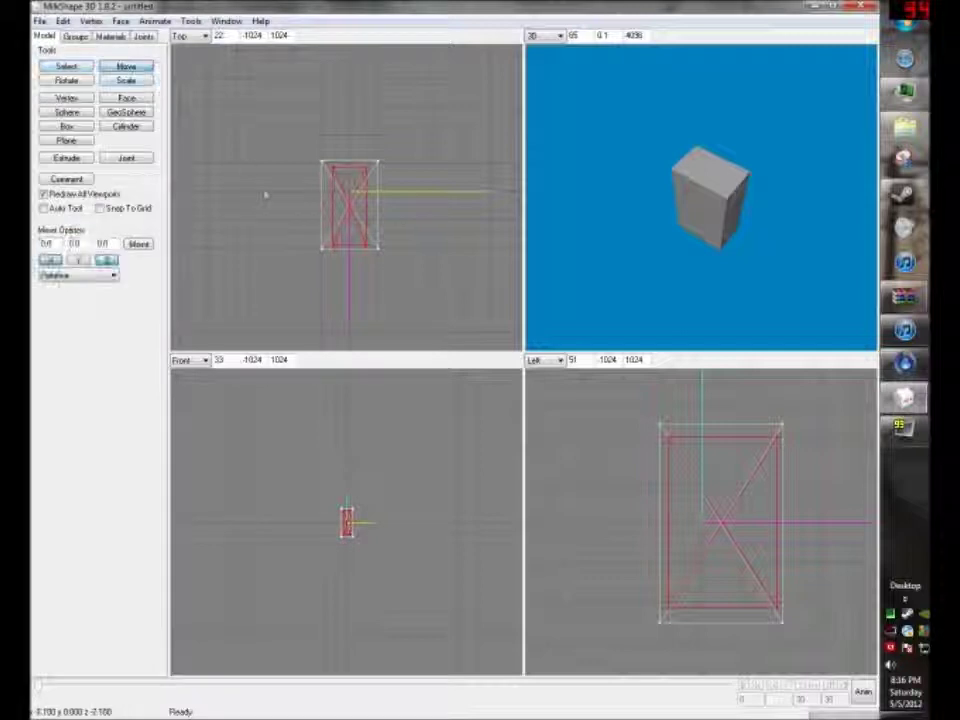
{"action": "left_click_drag", "start_coordinate": [265, 186], "coordinate": [264, 196]}
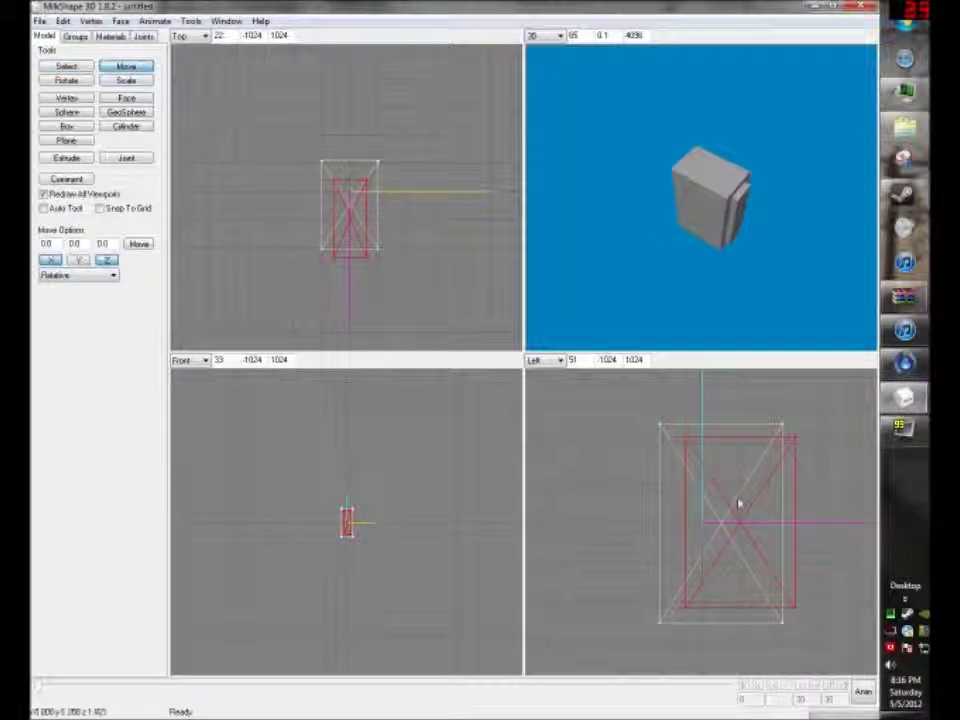
{"action": "left_click_drag", "start_coordinate": [738, 503], "coordinate": [749, 585]}
{"action": "left_click_drag", "start_coordinate": [700, 313], "coordinate": [688, 180]}
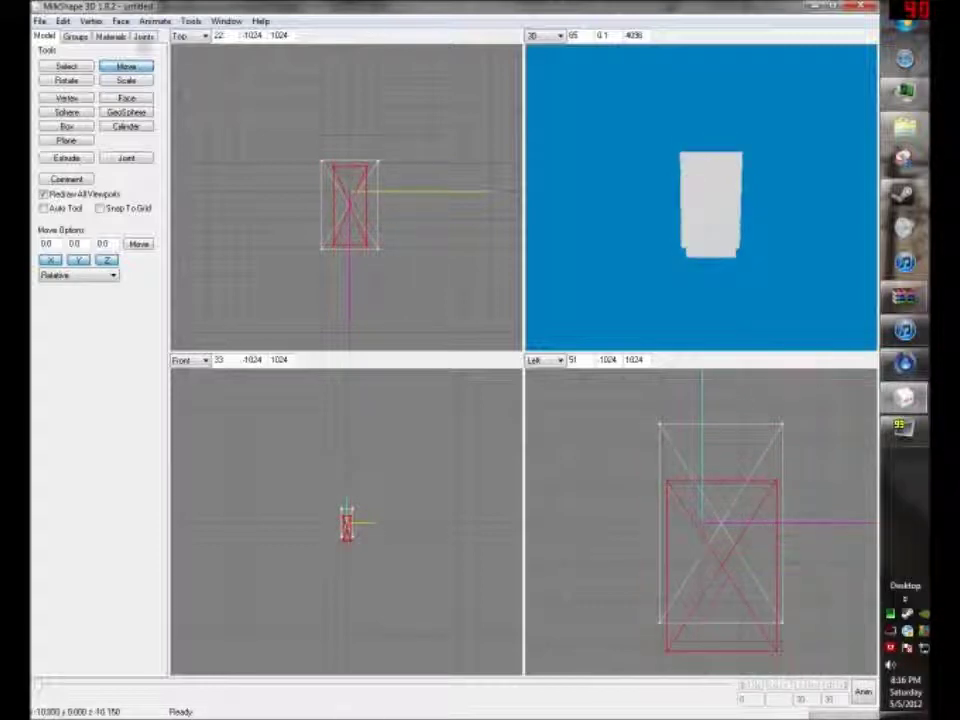
Step: Select and delete all faces of both boxes except their front and back ends
{"action": "left_click", "coordinate": [57, 67]}
{"action": "left_click", "coordinate": [367, 176]}
{"action": "left_click", "coordinate": [449, 200]}
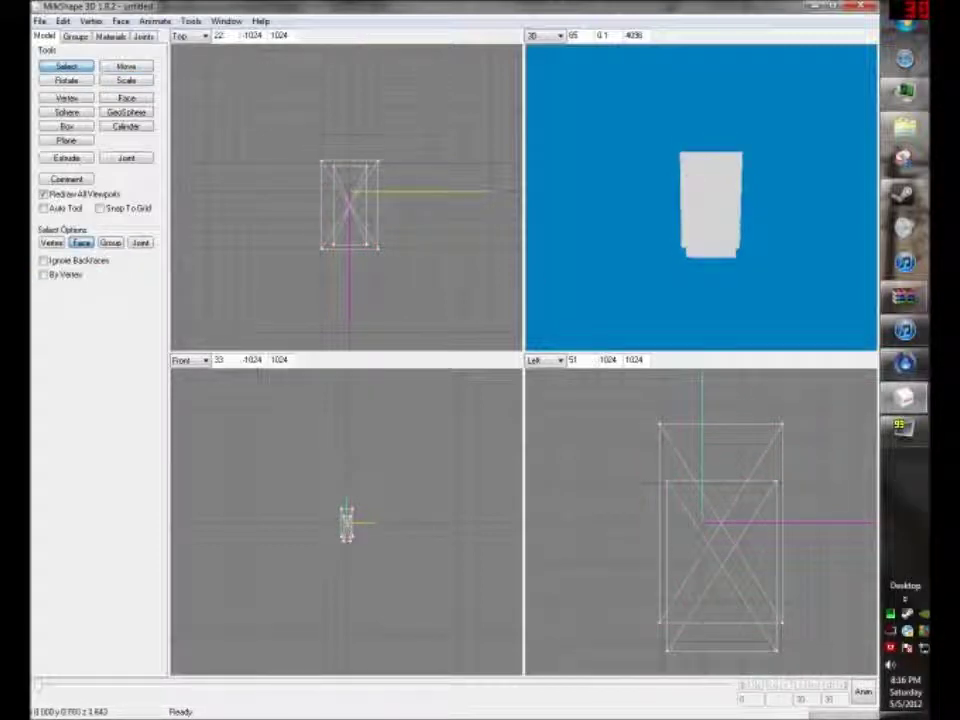
{"action": "left_click_drag", "start_coordinate": [777, 415], "coordinate": [677, 680]}
{"action": "key", "text": "Delete"}
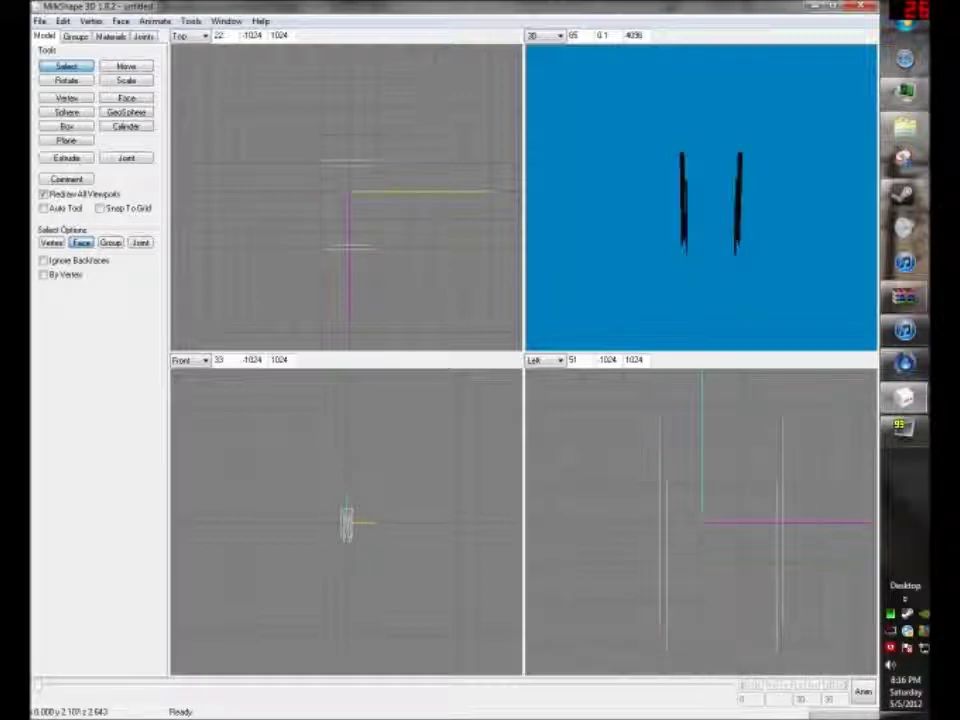
Step: Select only the outer box's front end face in the Left view, temporarily hiding the inner box's overlapping end face
{"action": "left_click_drag", "start_coordinate": [788, 477], "coordinate": [735, 672]}
{"action": "key", "text": "ctrl+h"}
{"action": "left_click_drag", "start_coordinate": [806, 388], "coordinate": [748, 672]}
{"action": "key", "text": "ctrl+shift+h"}
Step: Extrude the selected end face outwards a short distance, shrinking its height and aligning its upper edge with the top of the box
{"action": "left_click", "coordinate": [66, 158]}
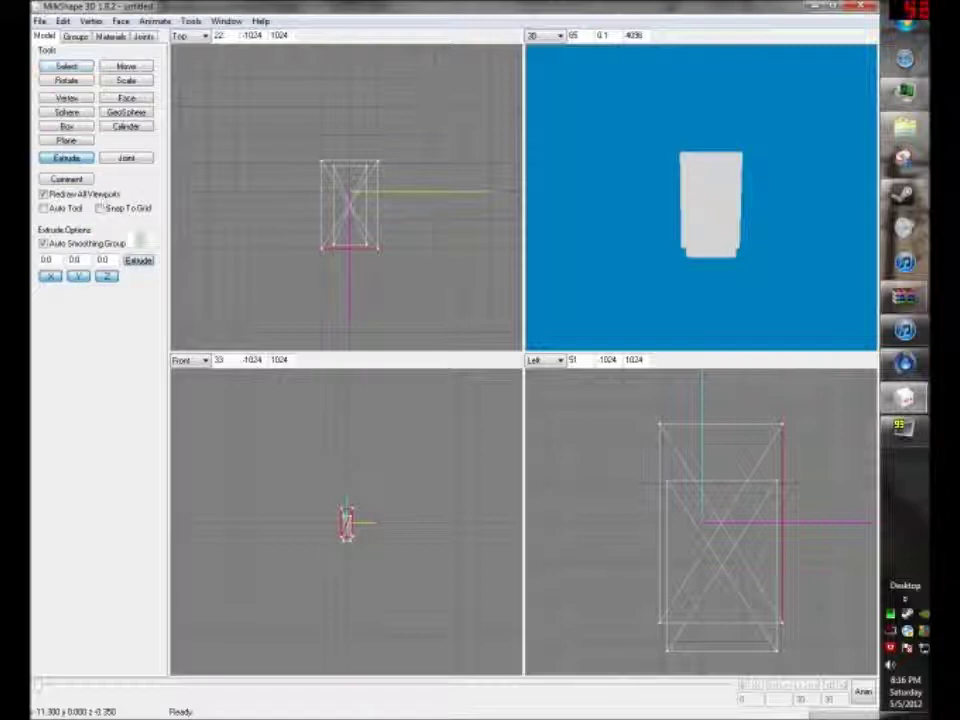
{"action": "left_click", "coordinate": [126, 66]}
{"action": "left_click_drag", "start_coordinate": [774, 524], "coordinate": [717, 516], "text": "ctrl"}
{"action": "left_click_drag", "start_coordinate": [717, 516], "coordinate": [767, 490]}
{"action": "left_click", "coordinate": [126, 80]}
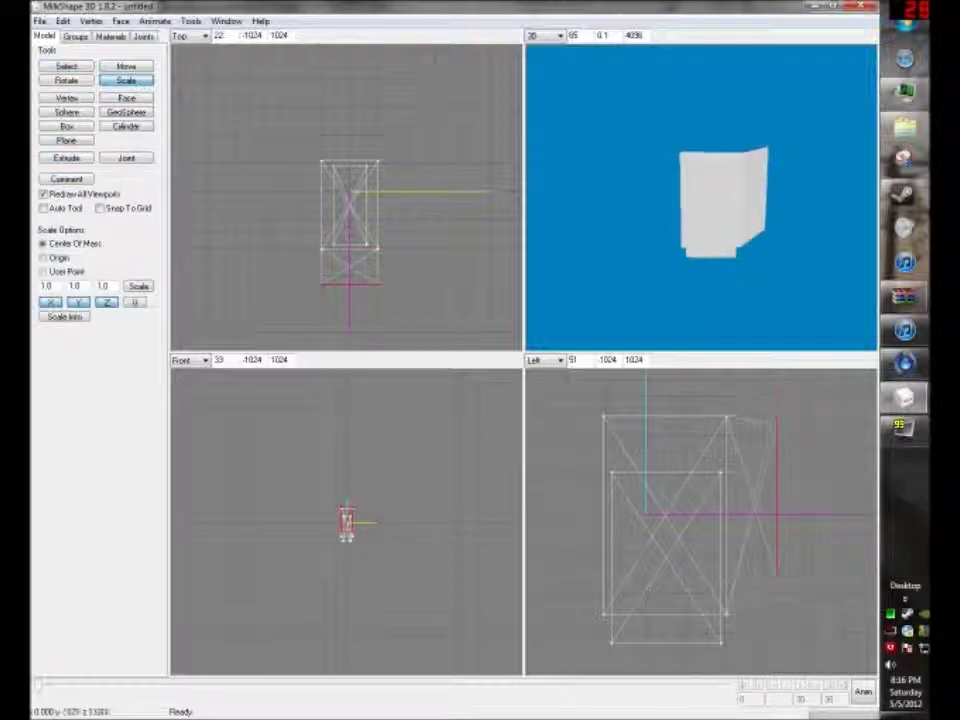
{"action": "left_click", "coordinate": [126, 66]}
{"action": "left_click_drag", "start_coordinate": [729, 534], "coordinate": [705, 518]}
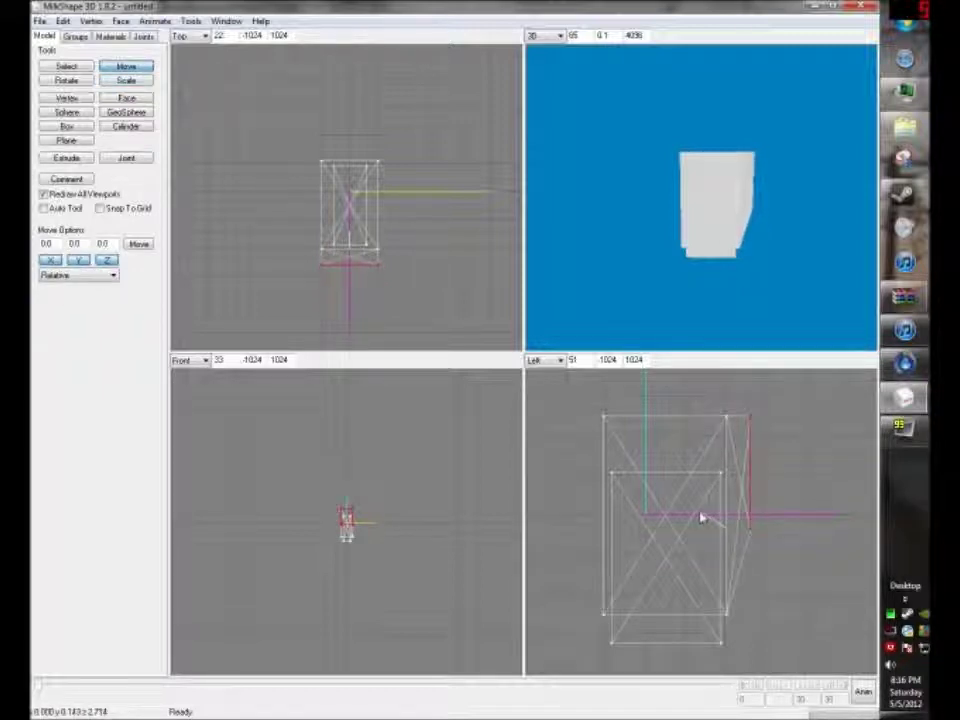
Step: Extrude the shortened face much farther outwards as a level barrel block whose height matches the face
{"action": "left_click", "coordinate": [66, 159]}
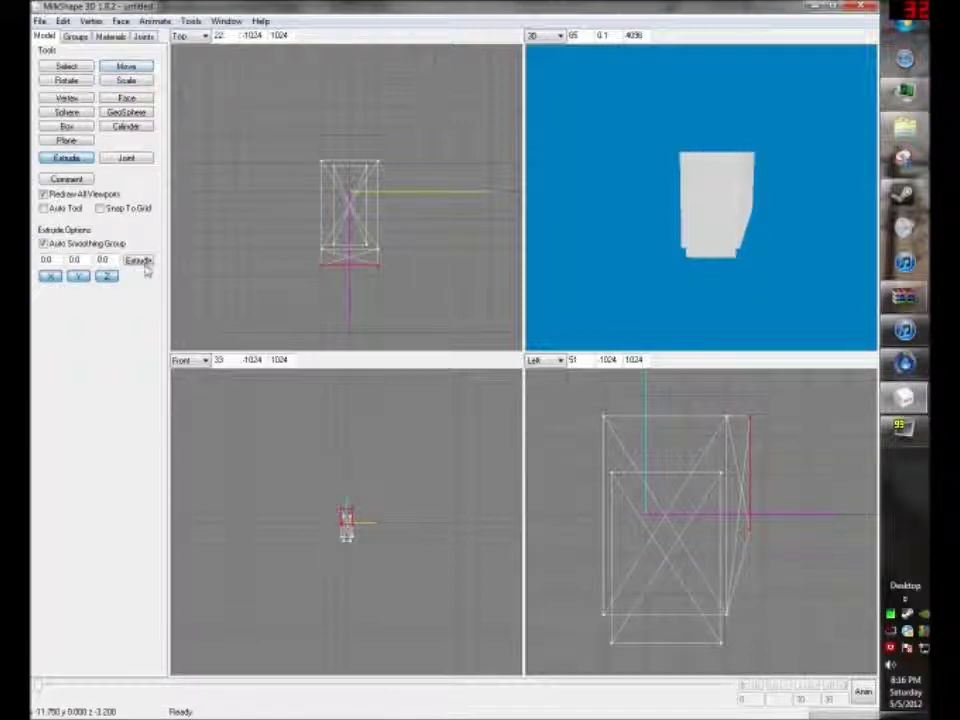
{"action": "left_click", "coordinate": [127, 66]}
{"action": "left_click_drag", "start_coordinate": [608, 509], "coordinate": [670, 512]}
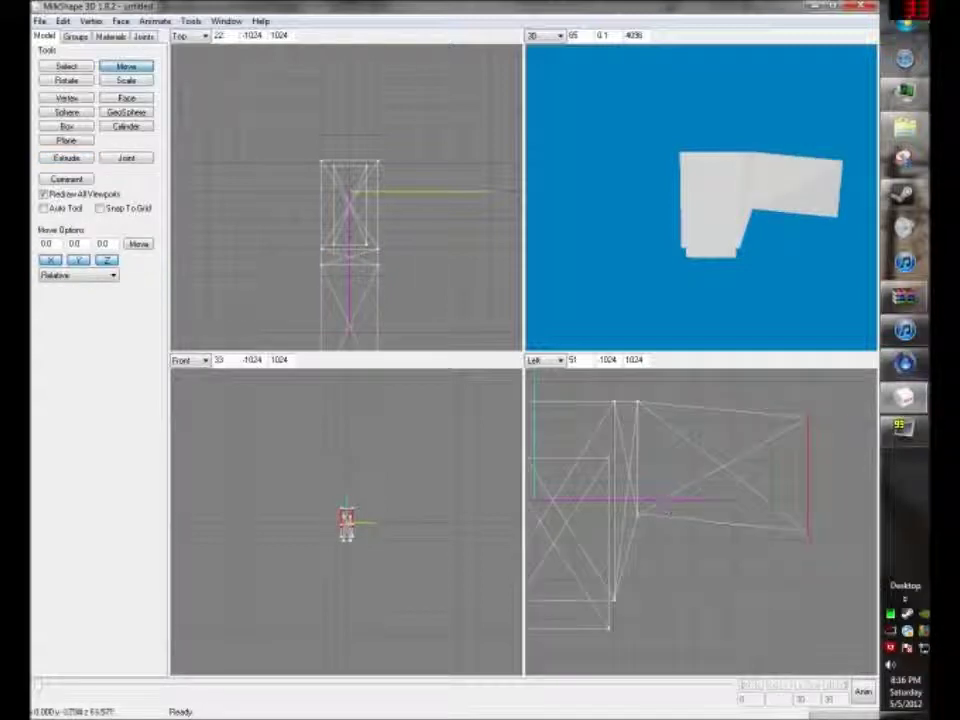
{"action": "left_click_drag", "start_coordinate": [755, 527], "coordinate": [765, 513]}
{"action": "left_click_drag", "start_coordinate": [690, 196], "coordinate": [656, 201]}
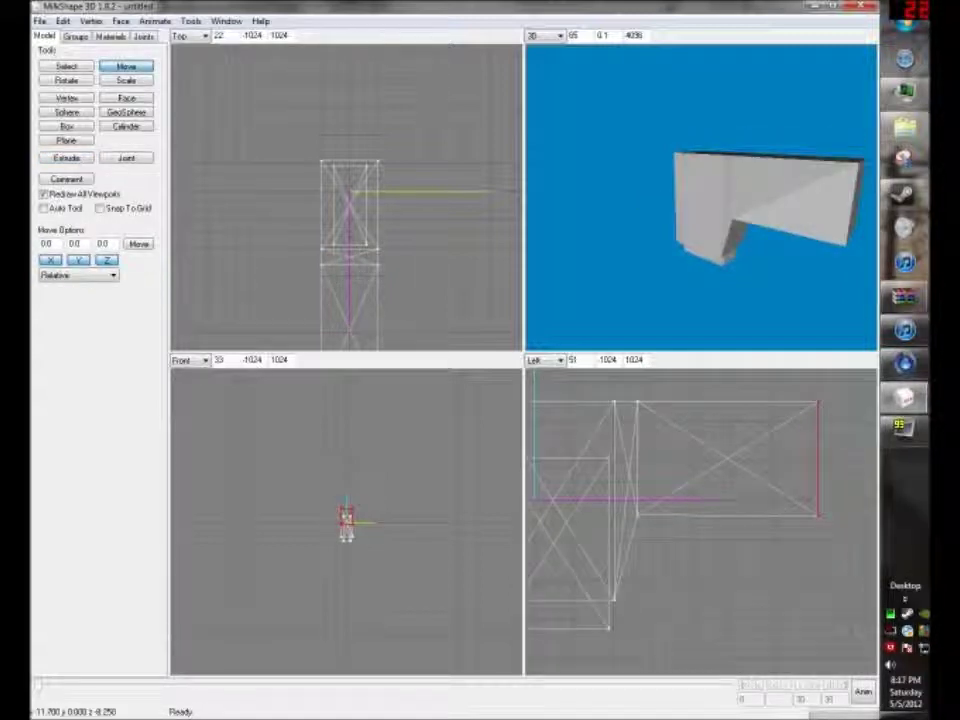
Step: Select all faces of the gun model in the Left view for scaling
{"action": "left_click", "coordinate": [64, 66]}
{"action": "scroll", "coordinate": [765, 580], "scroll_direction": "down", "scroll_amount": 3}
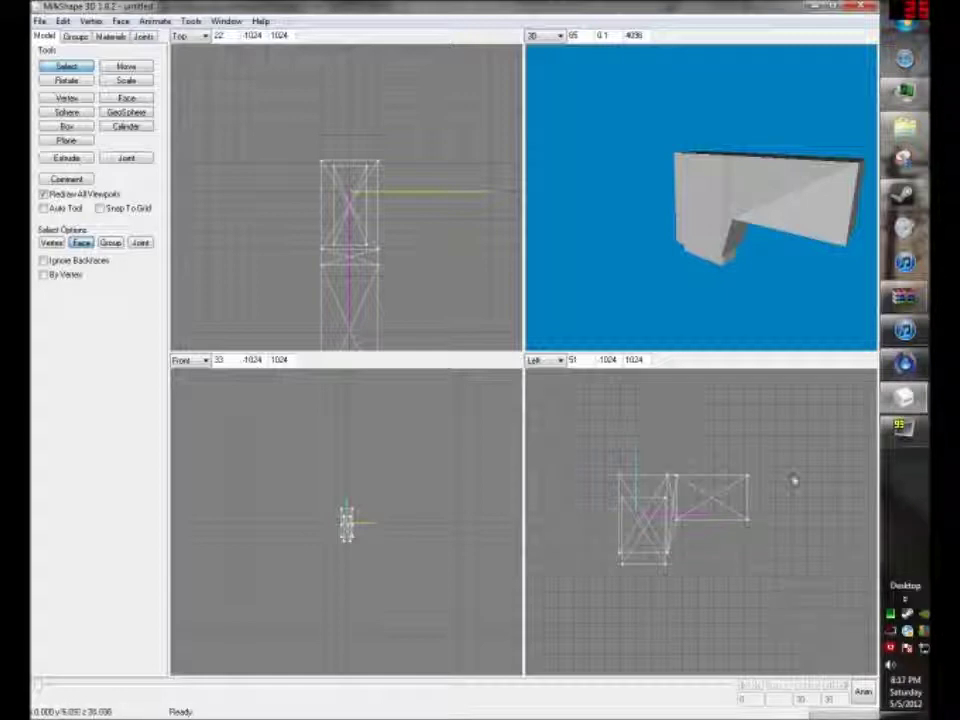
{"action": "left_click_drag", "start_coordinate": [795, 435], "coordinate": [574, 621]}
{"action": "left_click", "coordinate": [124, 80]}
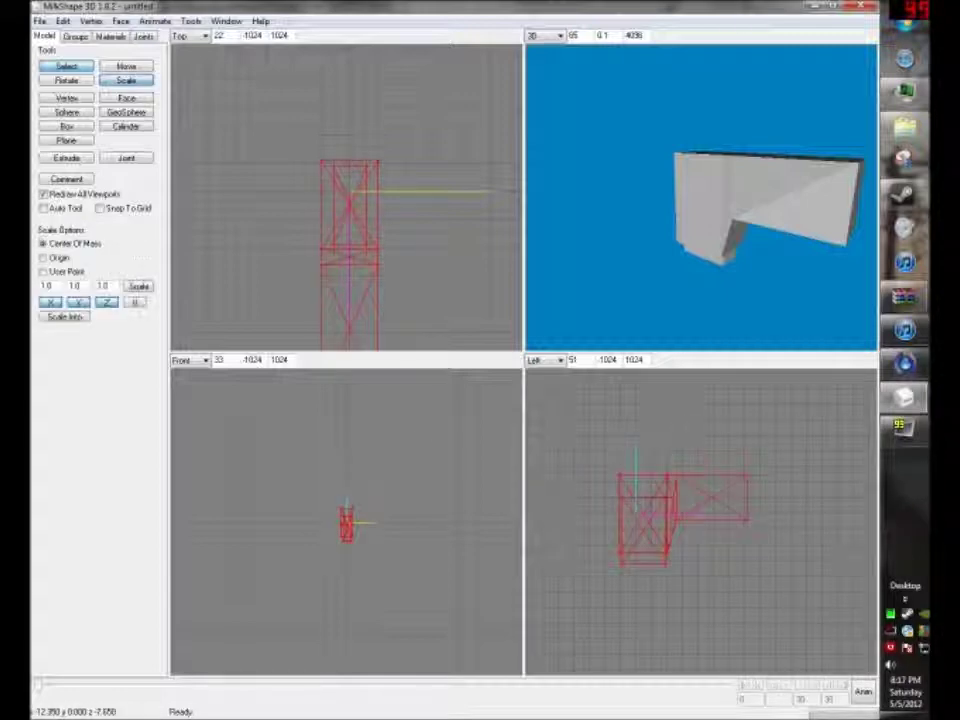
Step: Merge the HANDS2 model file into the scene
{"action": "left_click", "coordinate": [42, 21]}
{"action": "left_click", "coordinate": [42, 21]}
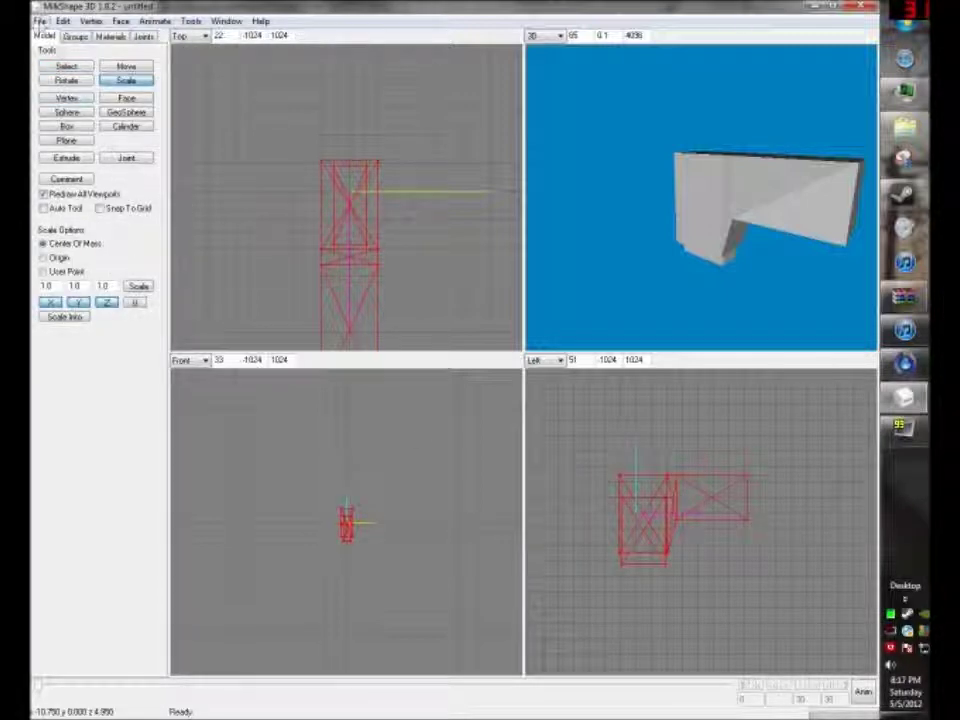
{"action": "left_click", "coordinate": [42, 21]}
{"action": "left_click", "coordinate": [64, 99]}
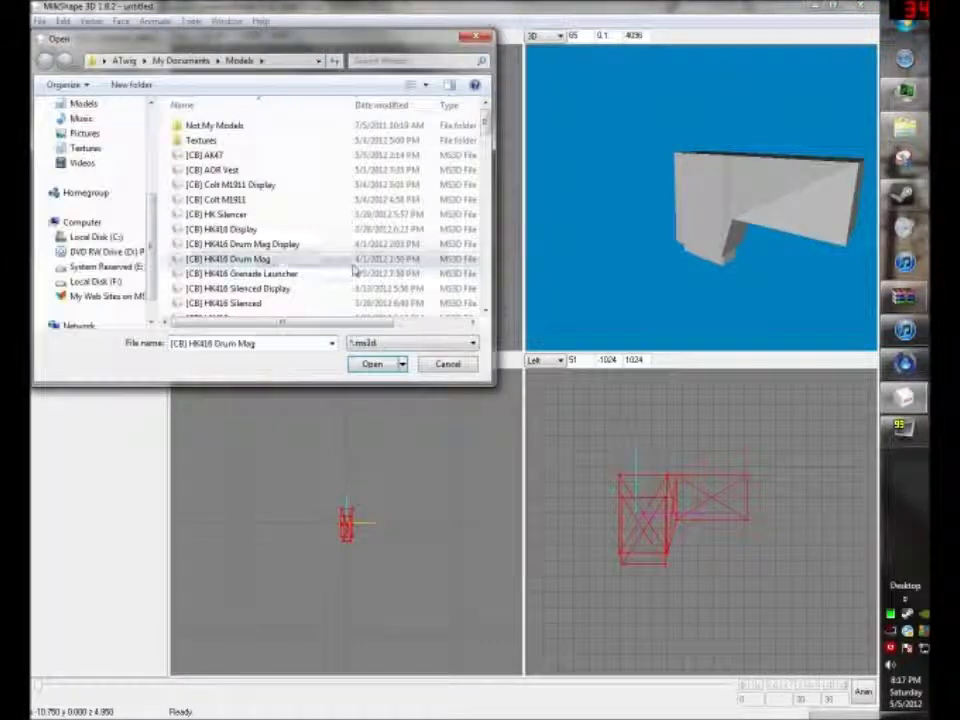
{"action": "scroll", "coordinate": [354, 268], "scroll_direction": "down", "scroll_amount": 10}
{"action": "scroll", "coordinate": [354, 268], "scroll_direction": "down", "scroll_amount": 3}
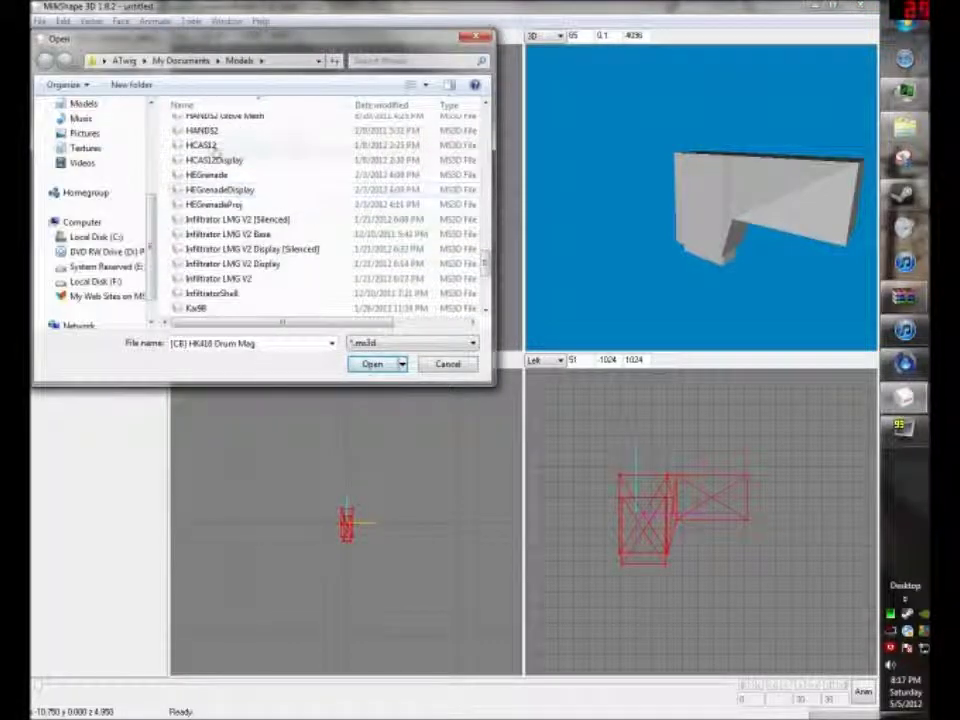
{"action": "left_click", "coordinate": [201, 131]}
{"action": "left_click", "coordinate": [368, 364]}
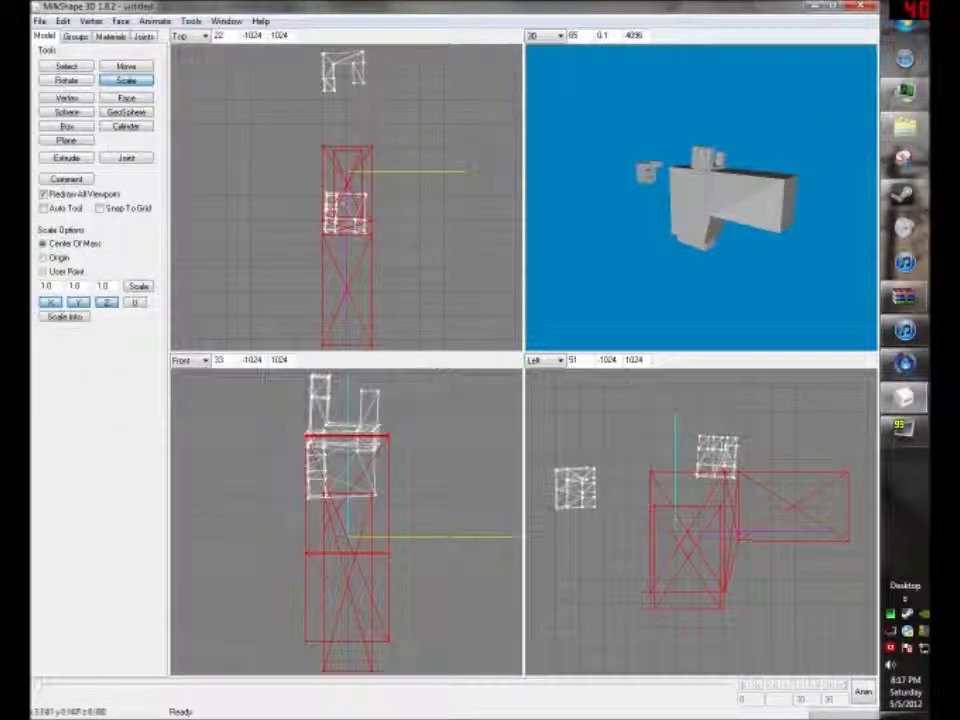
Step: Scale the selected gun down in the Front and Left views to roughly the size of the hands
{"action": "left_click_drag", "start_coordinate": [398, 503], "coordinate": [358, 505]}
{"action": "left_click_drag", "start_coordinate": [786, 559], "coordinate": [737, 617]}
{"action": "left_click_drag", "start_coordinate": [842, 508], "coordinate": [796, 599]}
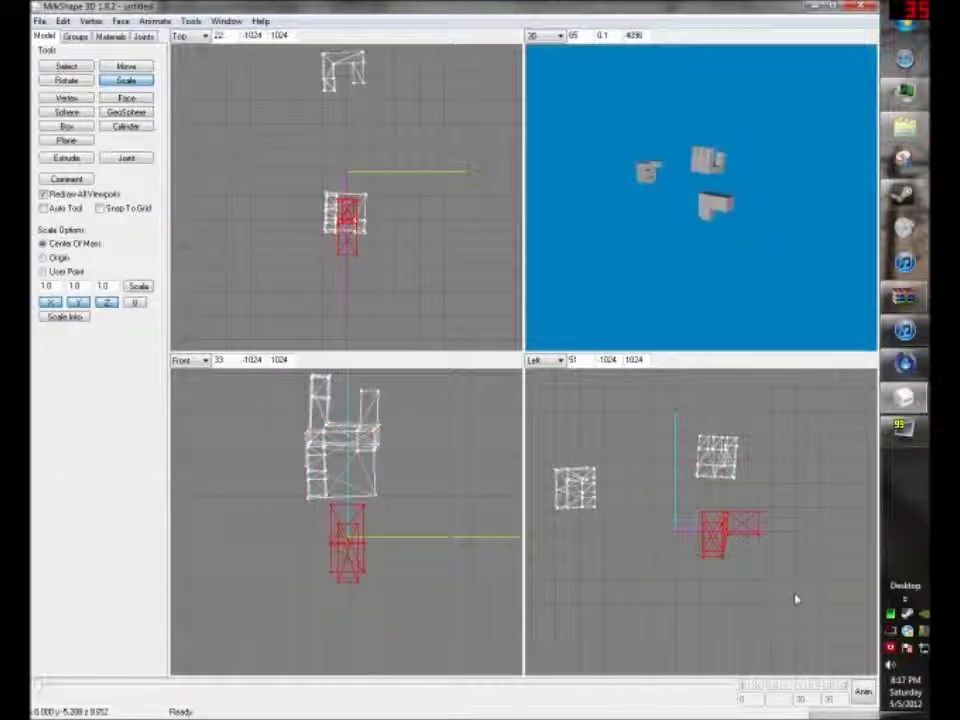
Step: Move the gun into the rear hand, centre it in the Top view, and stretch it slightly taller
{"action": "left_click", "coordinate": [127, 66]}
{"action": "left_click_drag", "start_coordinate": [656, 499], "coordinate": [553, 460]}
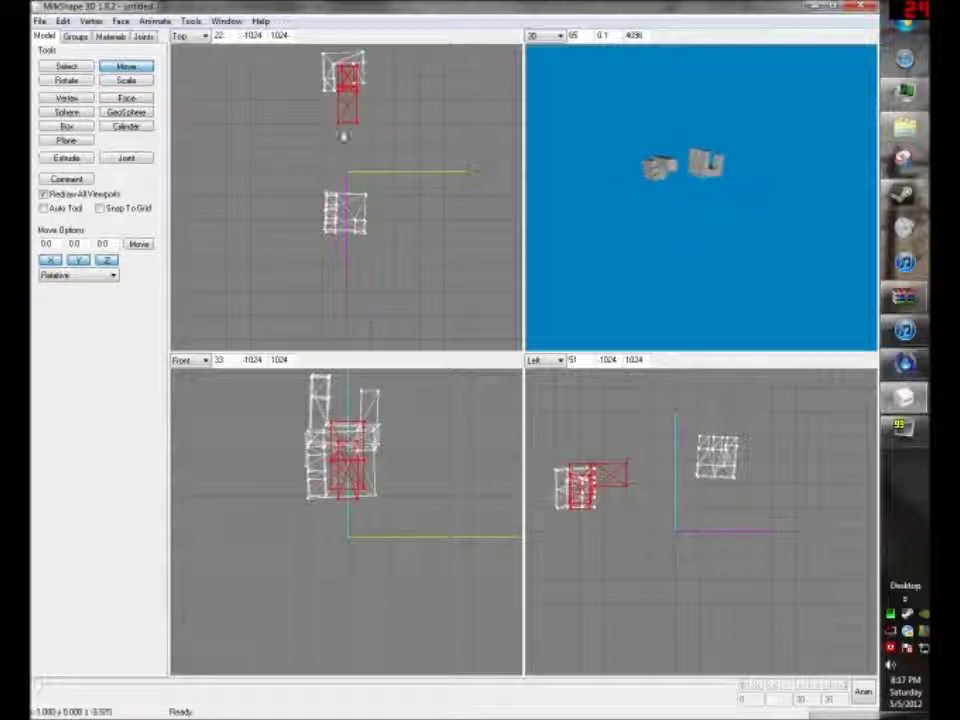
{"action": "left_click_drag", "start_coordinate": [343, 135], "coordinate": [332, 133]}
{"action": "left_click", "coordinate": [133, 79]}
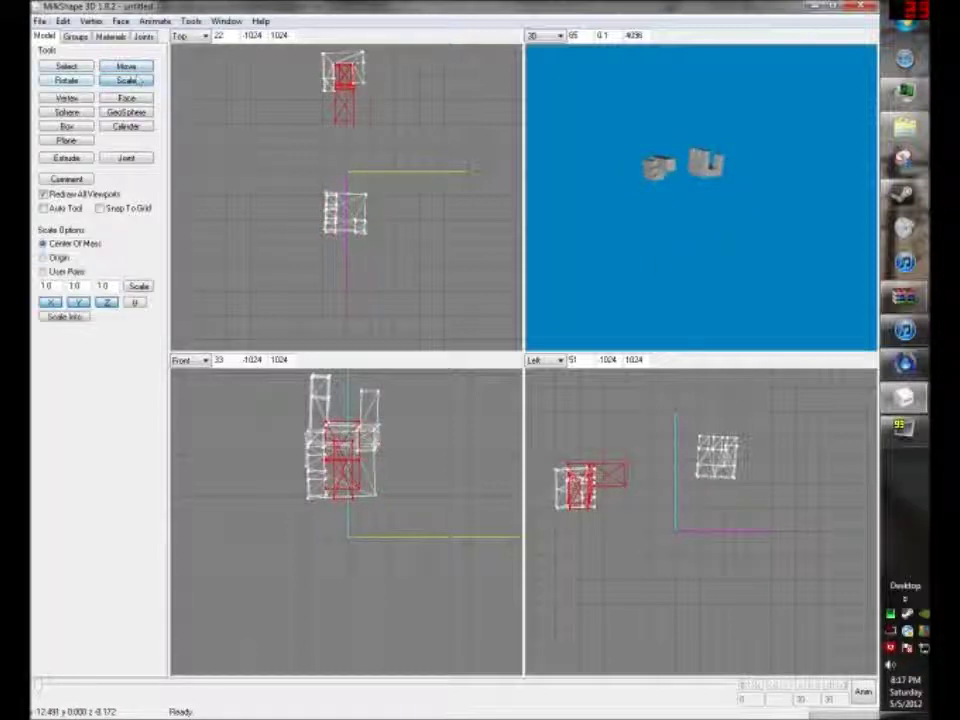
{"action": "left_click_drag", "start_coordinate": [551, 532], "coordinate": [556, 505]}
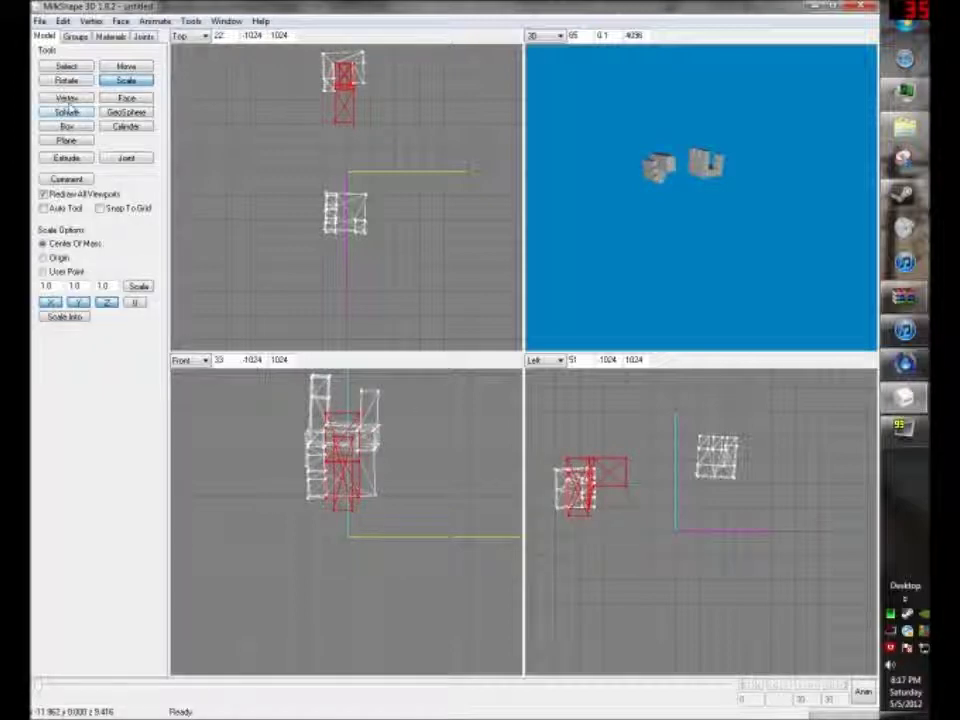
Step: Select the other hand and move it around the gun's grip, overlapping the lower part of the rear hand
{"action": "left_click", "coordinate": [66, 66]}
{"action": "left_click_drag", "start_coordinate": [682, 414], "coordinate": [754, 520]}
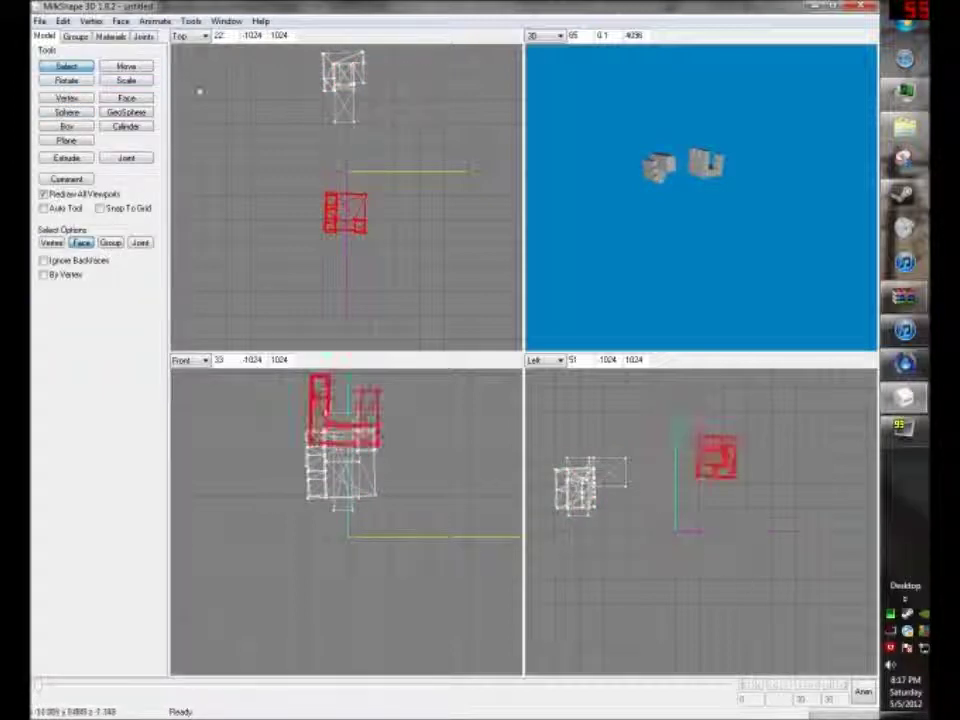
{"action": "left_click", "coordinate": [127, 67]}
{"action": "left_click_drag", "start_coordinate": [751, 466], "coordinate": [614, 518]}
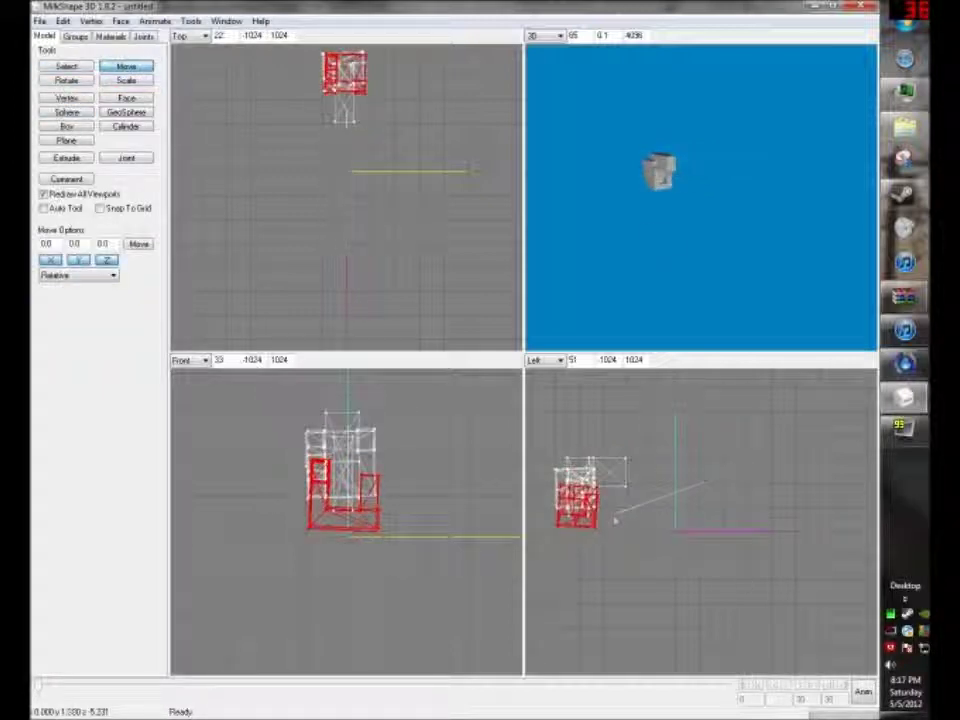
{"action": "left_click_drag", "start_coordinate": [654, 186], "coordinate": [741, 229]}
{"action": "scroll", "coordinate": [741, 228], "scroll_direction": "up", "scroll_amount": 6}
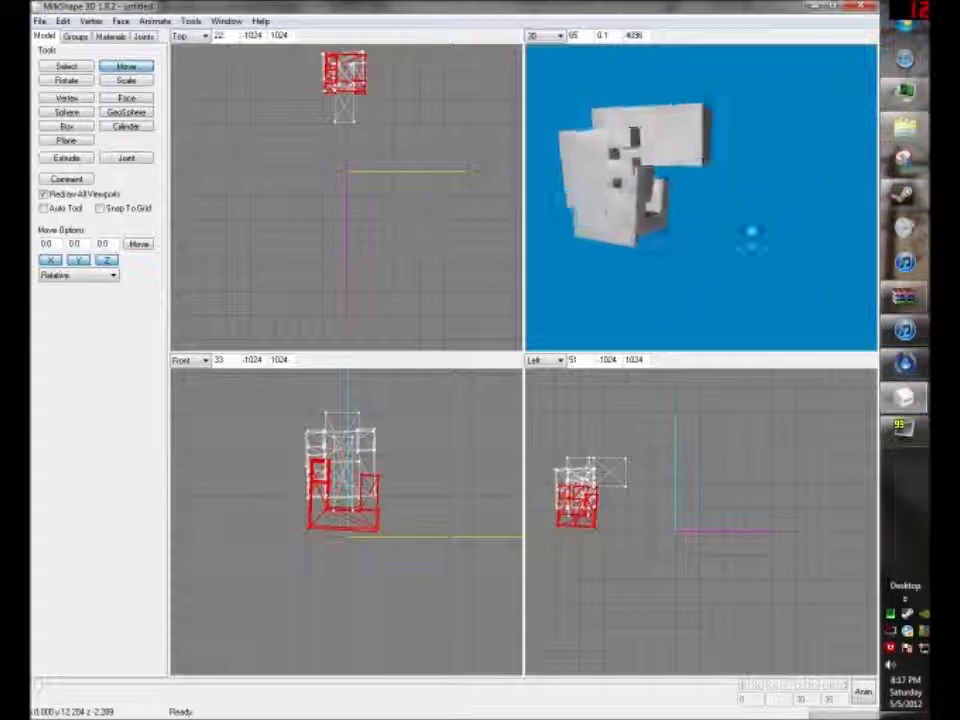
{"action": "left_click", "coordinate": [68, 65]}
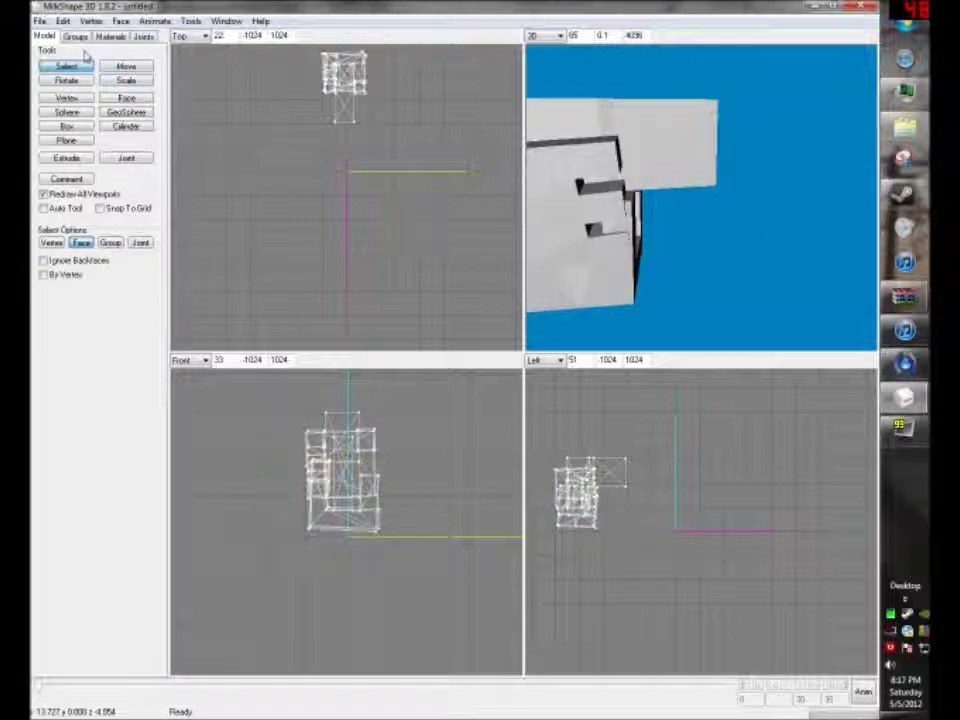
Step: Place a joint near the lower end of the grip and hands in the Left view
{"action": "left_click", "coordinate": [145, 36]}
{"action": "left_click", "coordinate": [44, 36]}
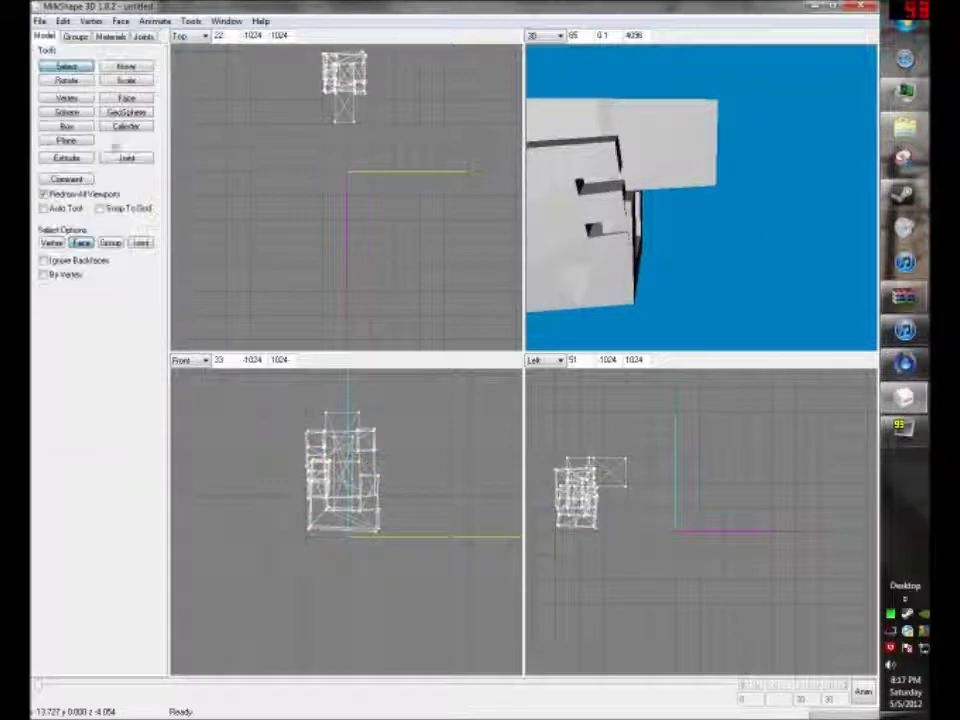
{"action": "left_click", "coordinate": [122, 160]}
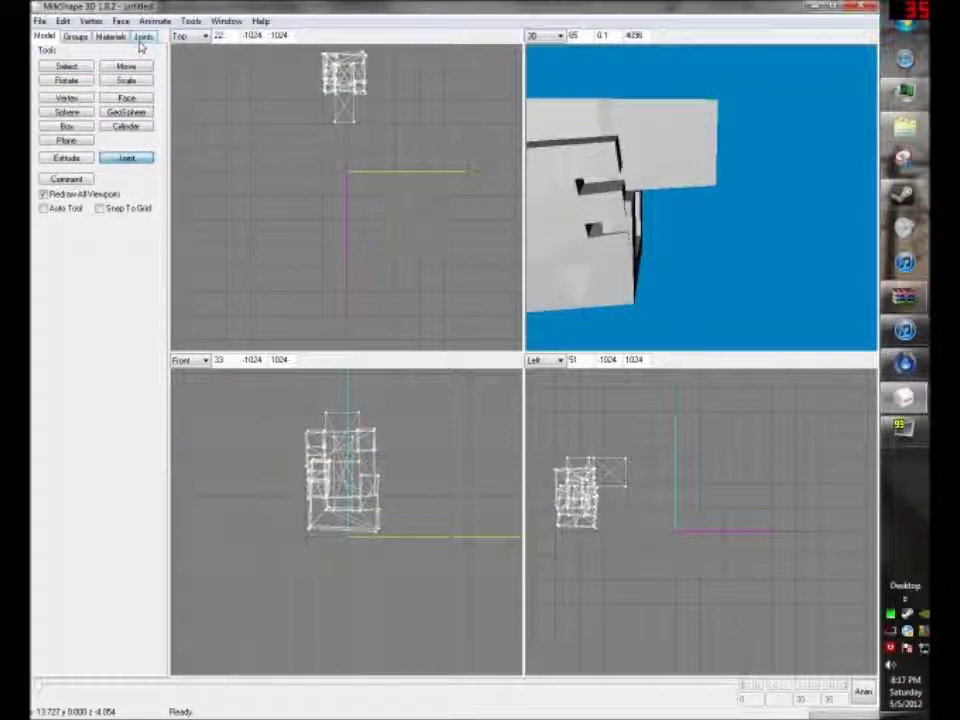
{"action": "scroll", "coordinate": [720, 564], "scroll_direction": "up", "scroll_amount": 5}
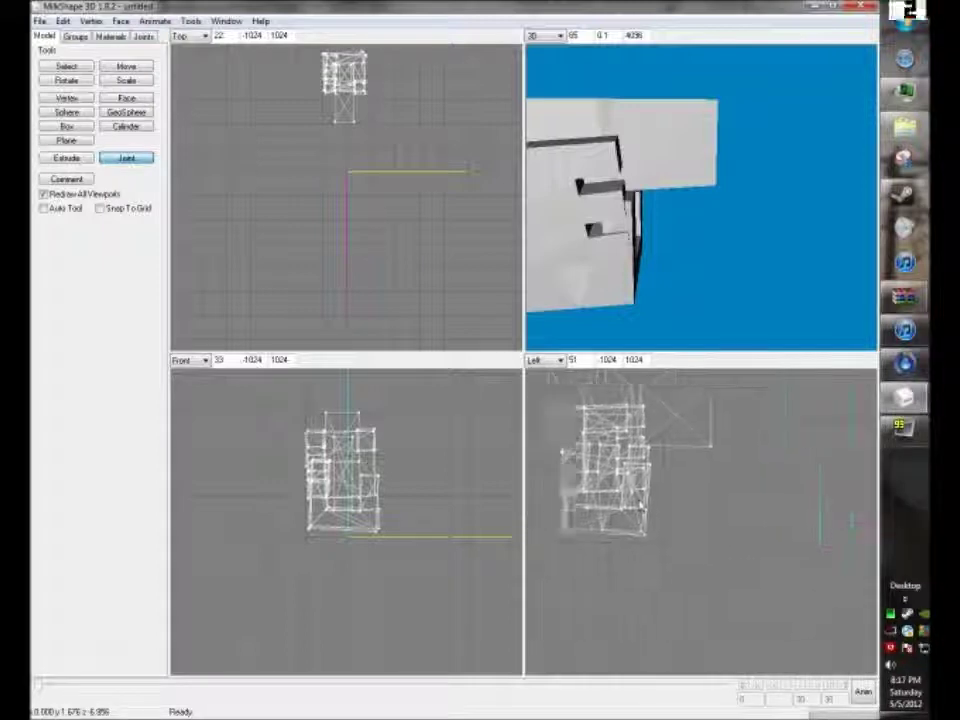
{"action": "left_click_drag", "start_coordinate": [642, 506], "coordinate": [674, 526], "text": "ctrl"}
{"action": "left_click", "coordinate": [632, 537]}
{"action": "left_click", "coordinate": [70, 66]}
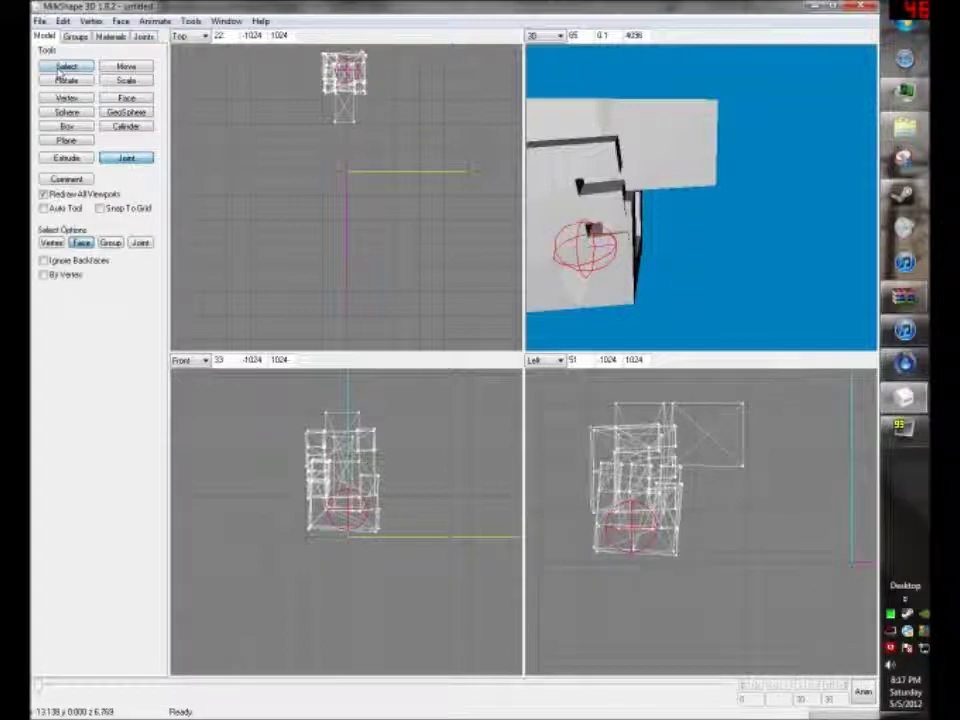
Step: Place two separate joints in the Left view, one at the barrel's tip and one on top of the gun where the barrel begins
{"action": "left_click", "coordinate": [118, 160]}
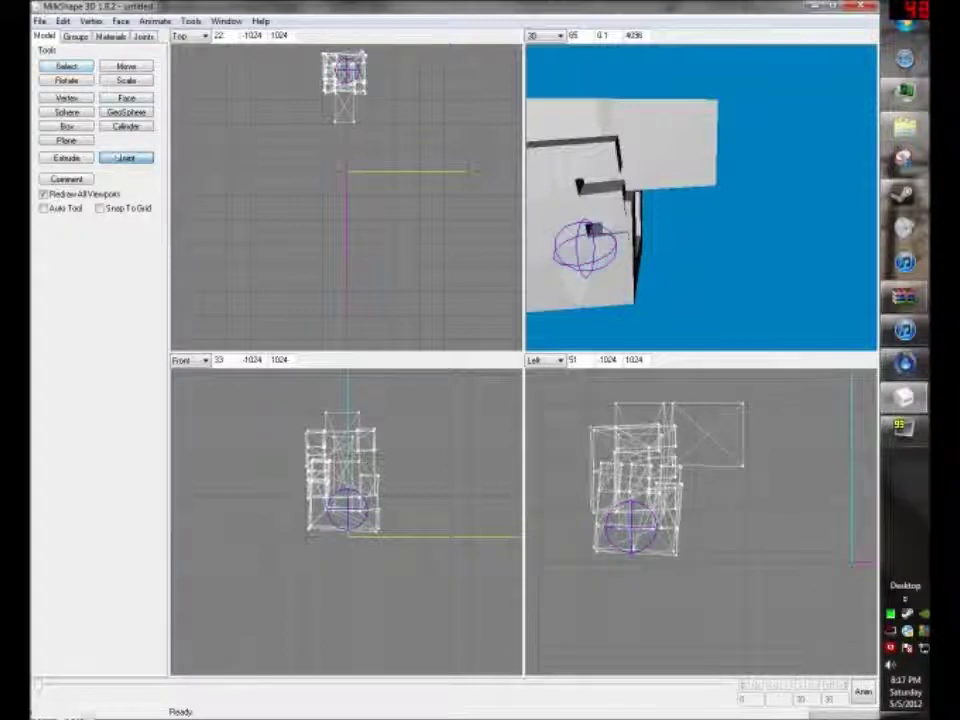
{"action": "left_click", "coordinate": [743, 435]}
{"action": "left_click", "coordinate": [66, 66]}
{"action": "left_click", "coordinate": [432, 186]}
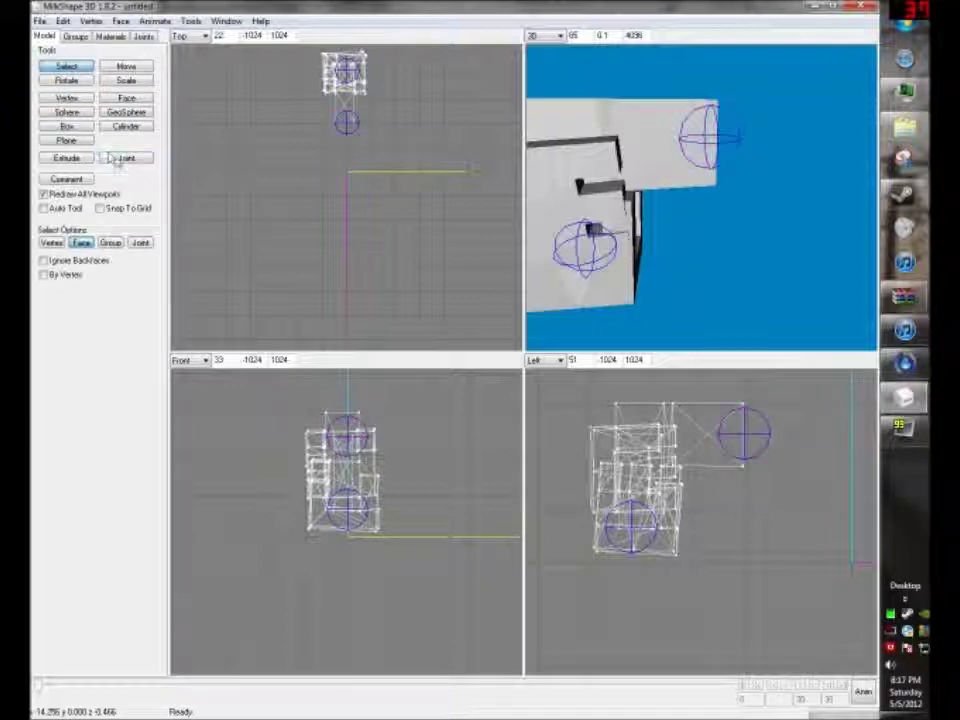
{"action": "left_click", "coordinate": [126, 158]}
{"action": "left_click", "coordinate": [667, 409]}
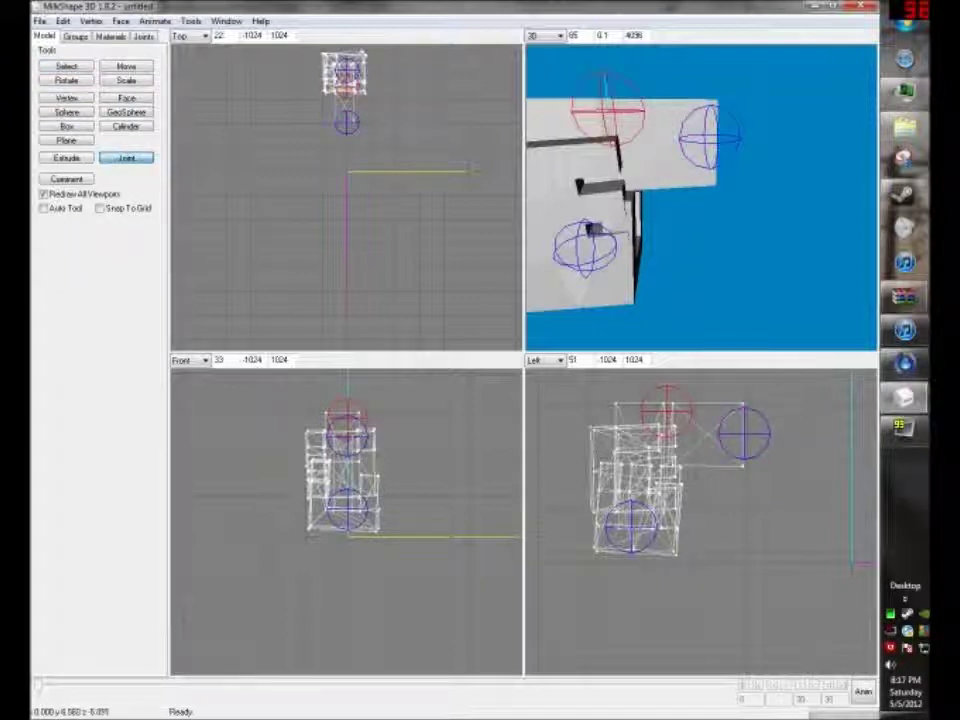
Step: Add another joint over the lower grip joint, linked to the top joint, and undo it
{"action": "left_click", "coordinate": [630, 523]}
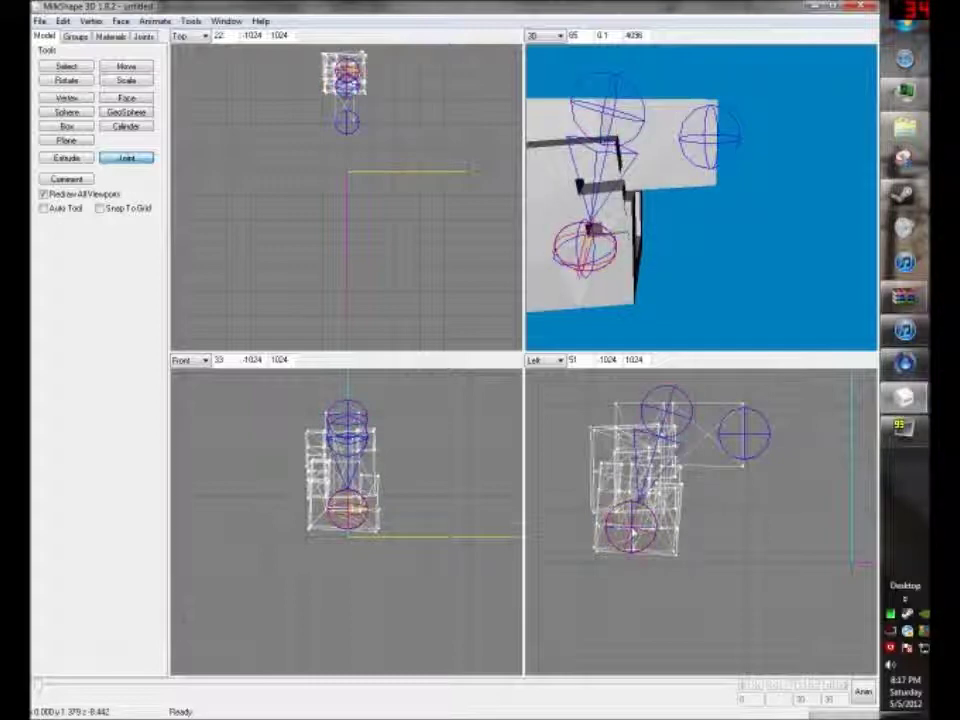
{"action": "key", "text": "ctrl+z"}
{"action": "left_click", "coordinate": [62, 67]}
{"action": "key", "text": "ctrl+z"}
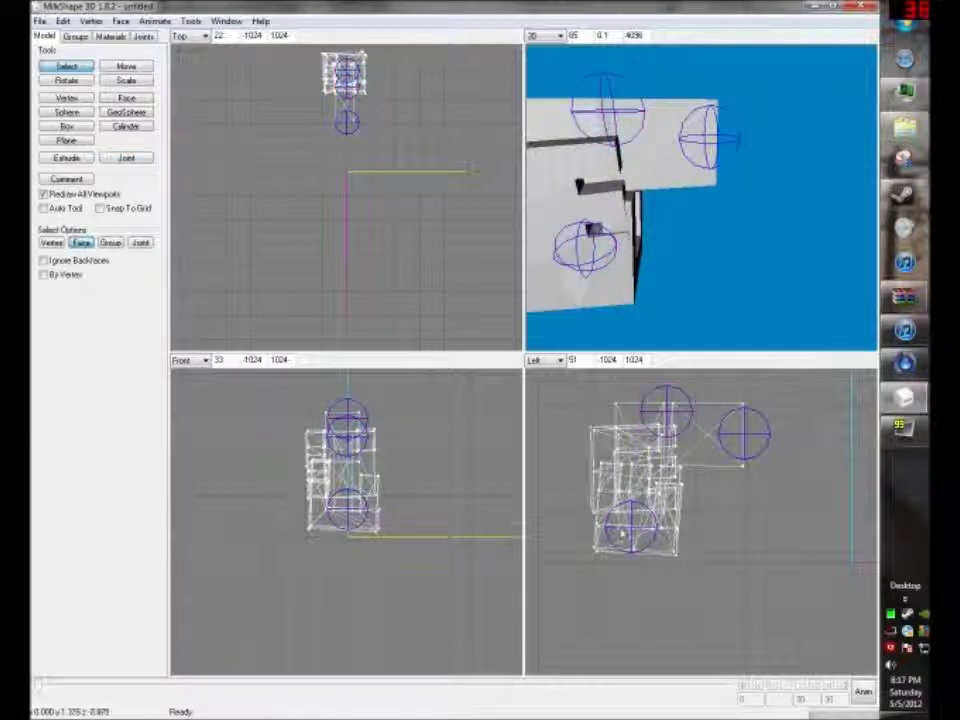
Step: Try to select the placed joints directly in the Left view
{"action": "left_click", "coordinate": [625, 534]}
{"action": "left_click", "coordinate": [744, 543]}
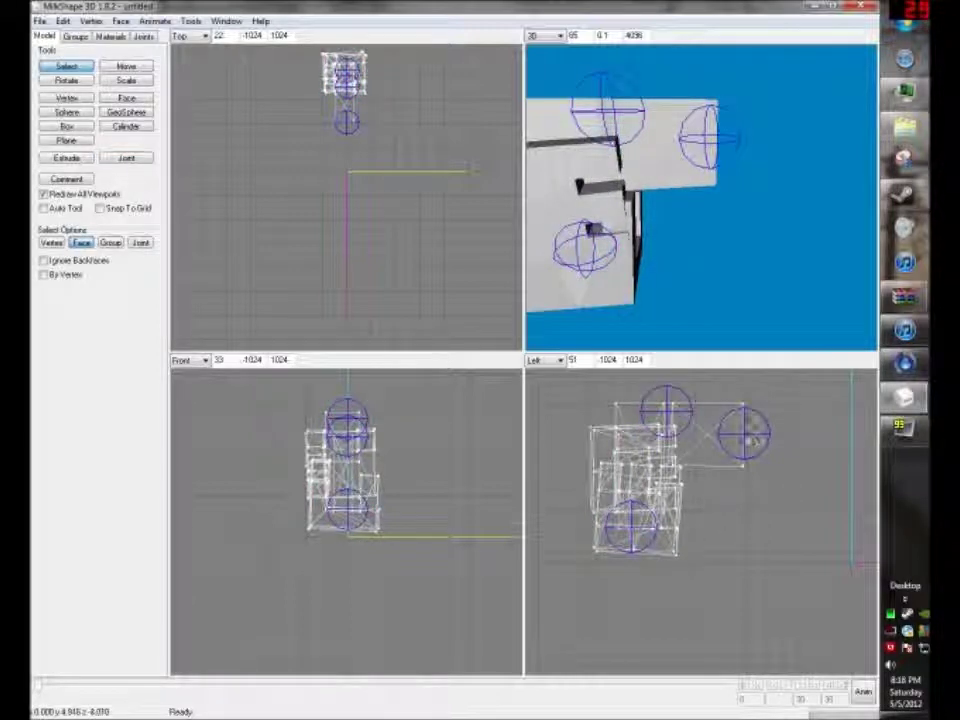
{"action": "left_click", "coordinate": [666, 413]}
{"action": "left_click", "coordinate": [693, 571]}
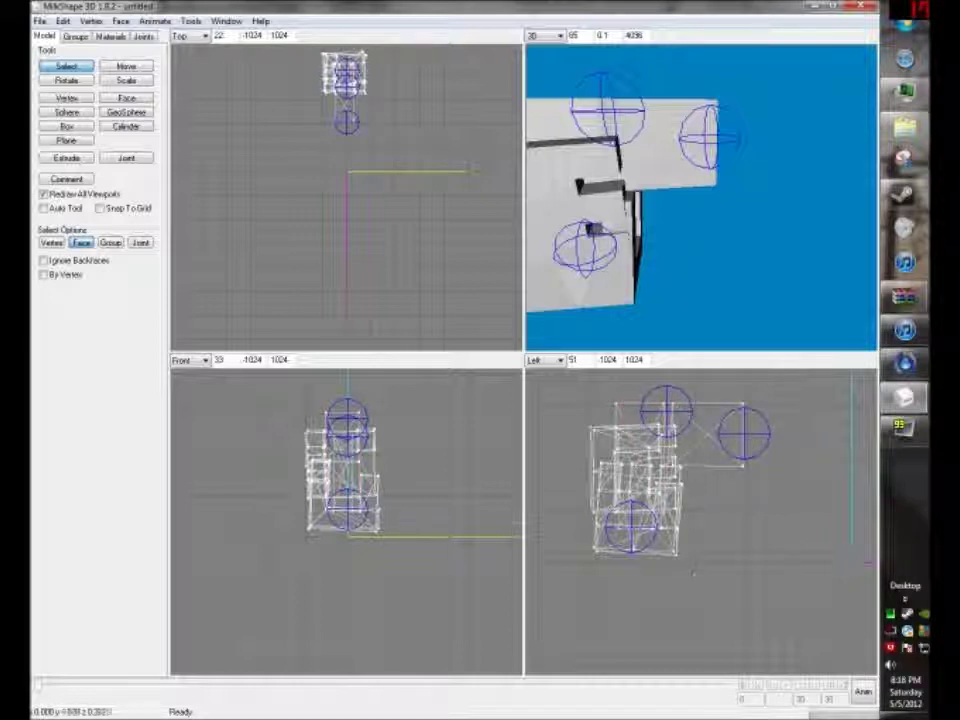
{"action": "left_click_drag", "start_coordinate": [767, 587], "coordinate": [655, 324]}
{"action": "left_click", "coordinate": [741, 594]}
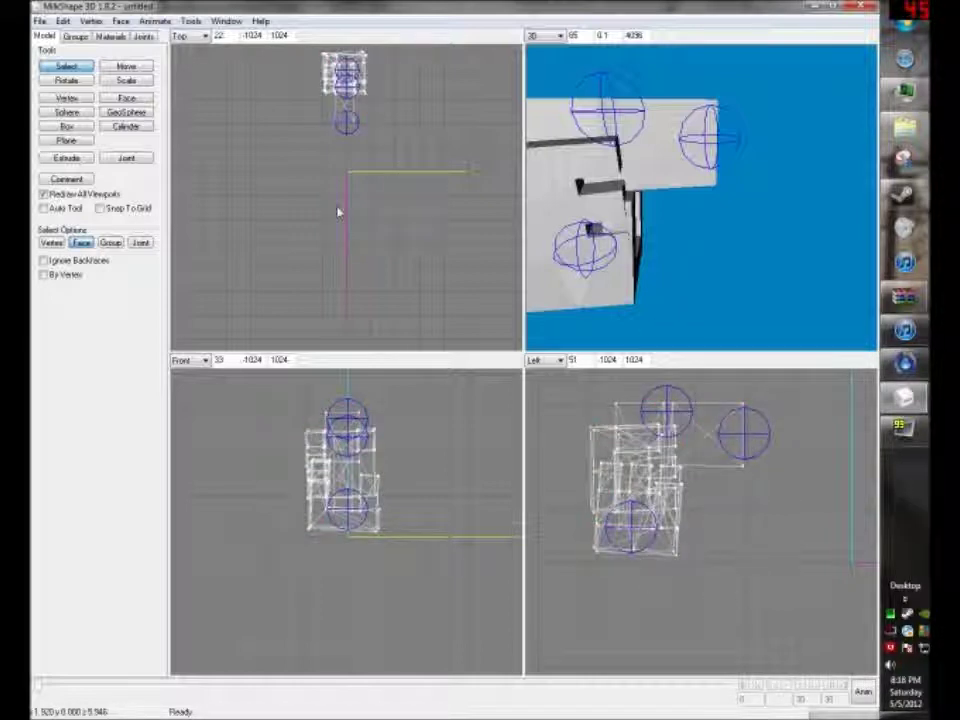
Step: Delete all joints from the joint list
{"action": "left_click", "coordinate": [143, 36]}
{"action": "left_click", "coordinate": [45, 52]}
{"action": "left_click", "coordinate": [67, 62]}
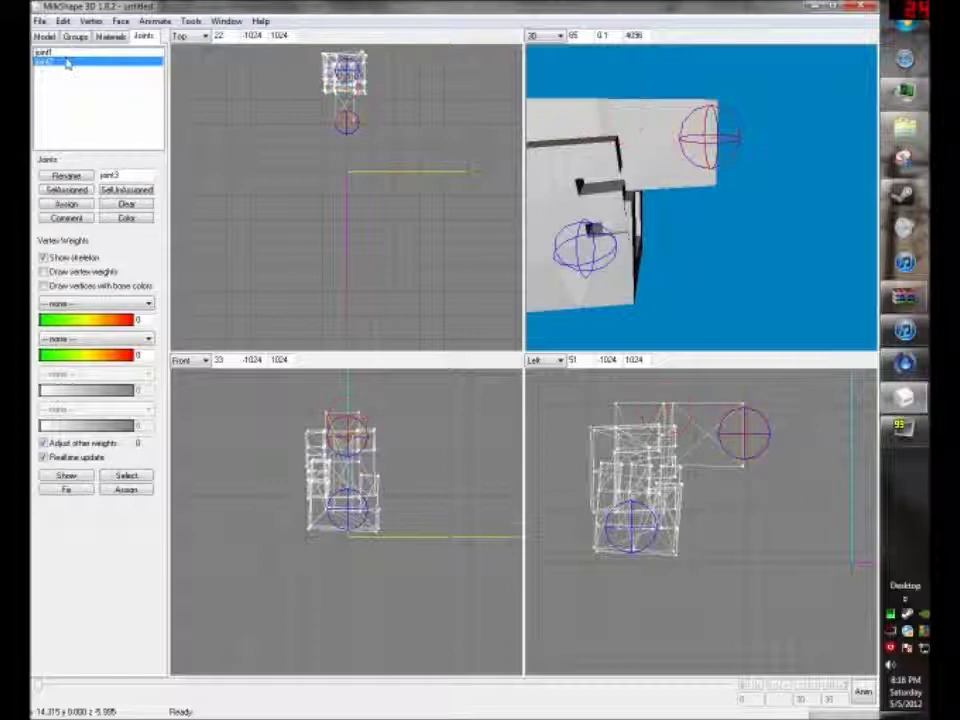
{"action": "key", "text": "Delete"}
{"action": "double_click", "coordinate": [65, 56]}
{"action": "key", "text": "Delete"}
{"action": "left_click", "coordinate": [45, 36]}
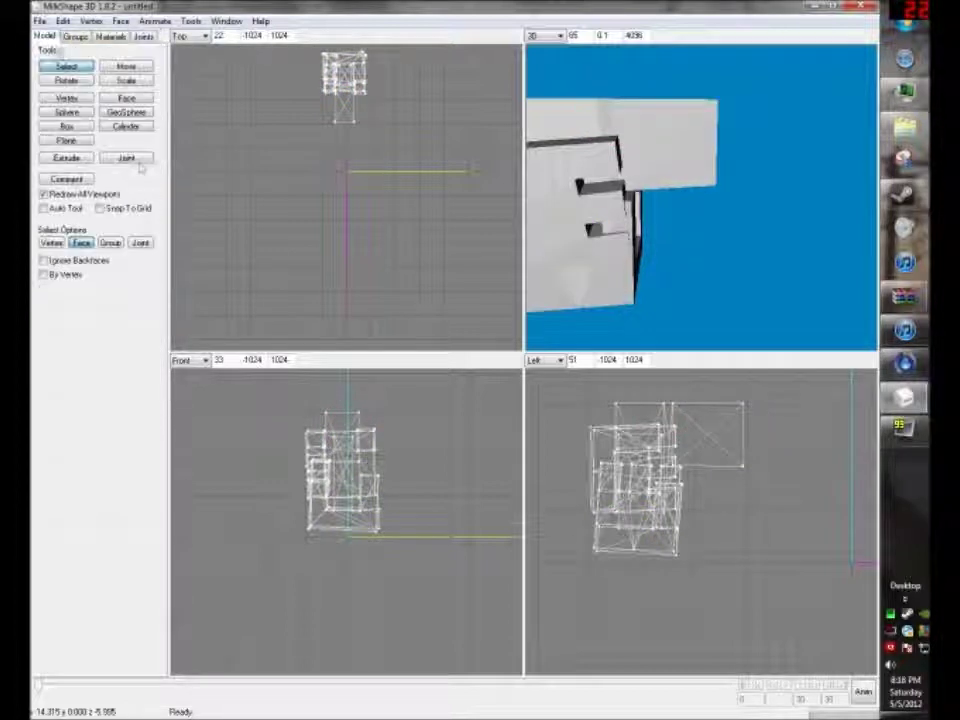
Step: In the Left view, place a root joint within the hands and link two child joints to it, at the barrel tip and above the gun
{"action": "left_click", "coordinate": [126, 158]}
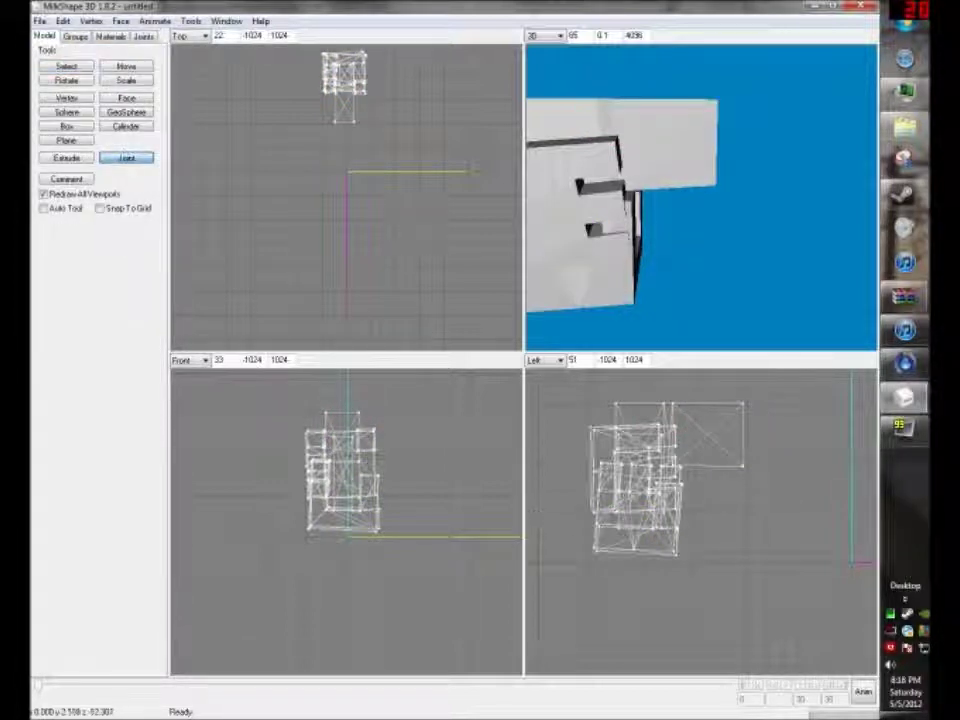
{"action": "left_click", "coordinate": [619, 467]}
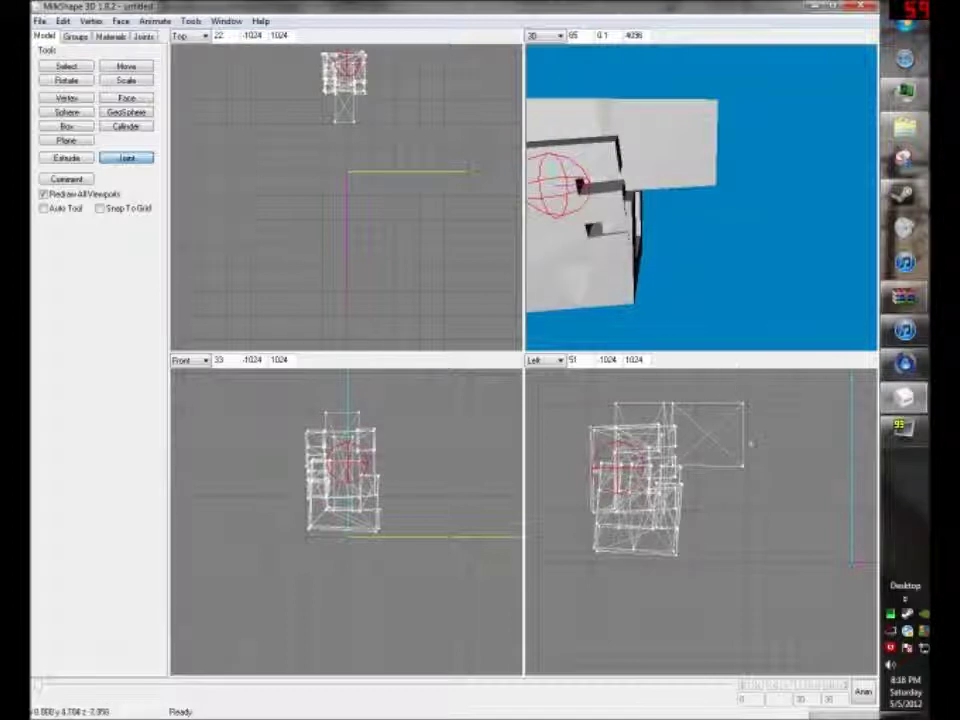
{"action": "left_click", "coordinate": [745, 431]}
{"action": "left_click", "coordinate": [143, 36]}
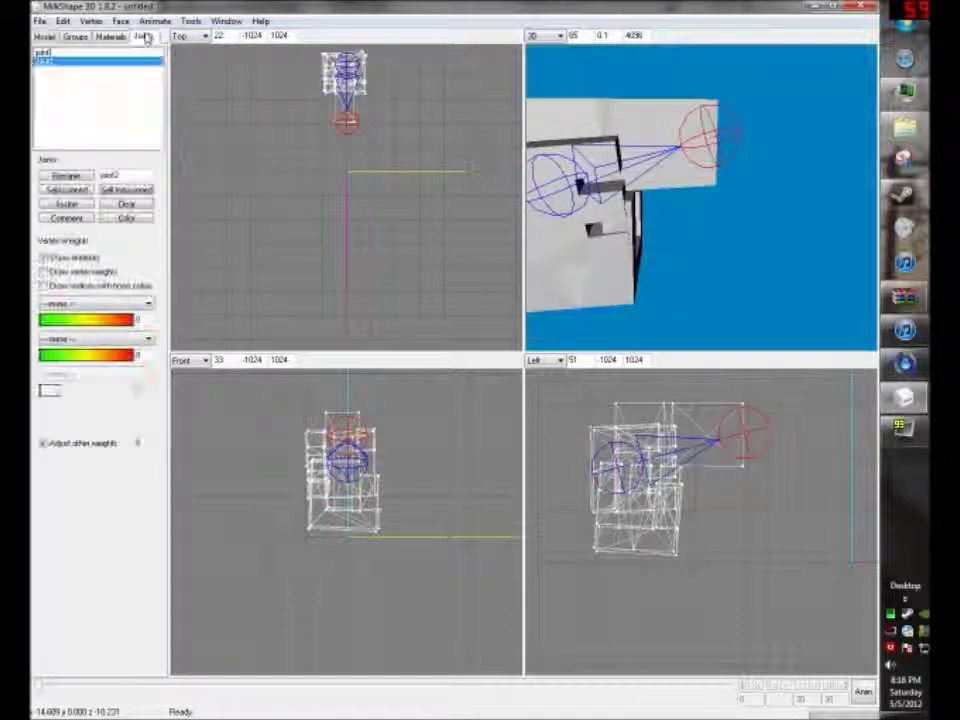
{"action": "left_click", "coordinate": [61, 52]}
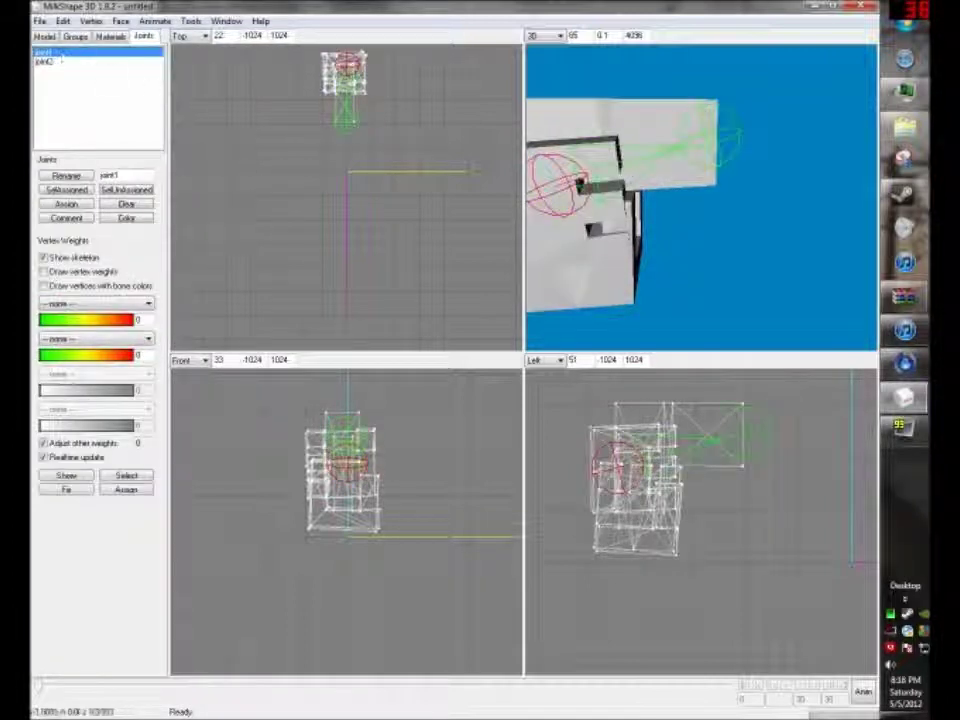
{"action": "left_click", "coordinate": [662, 398]}
Step: Rename the root joint in the hands as mountPoint
{"action": "left_click", "coordinate": [50, 52]}
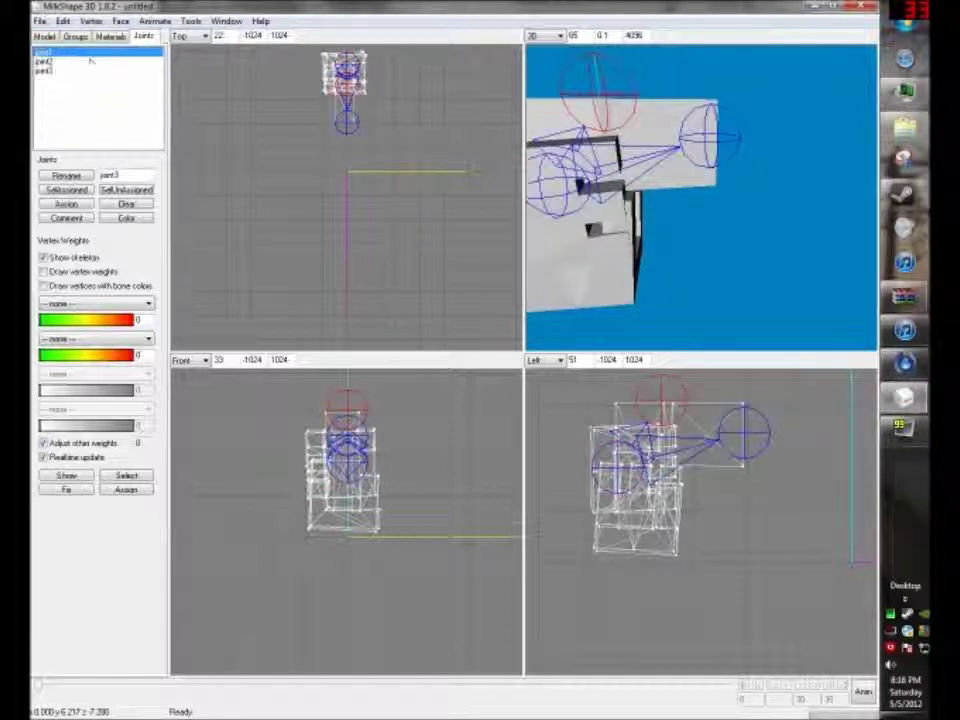
{"action": "type", "text": "m"}
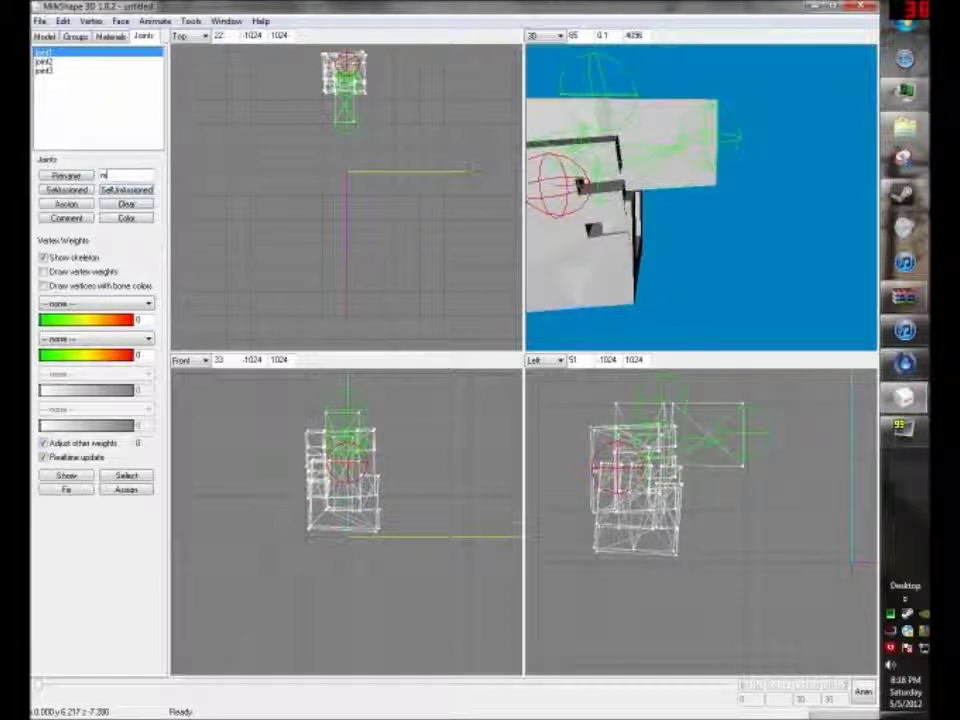
{"action": "type", "text": "ountPoint"}
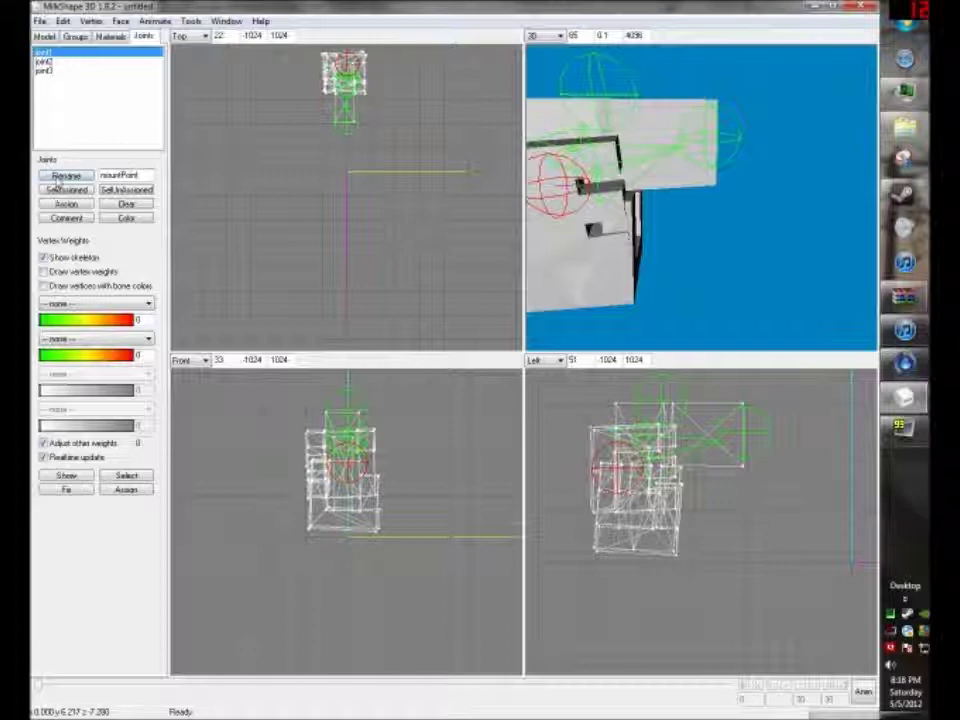
{"action": "left_click", "coordinate": [58, 178]}
Step: Rename the barrel-tip joint as muzzlePoint and the joint on top of the gun as ejectPoint
{"action": "double_click", "coordinate": [56, 62]}
{"action": "double_click", "coordinate": [117, 175]}
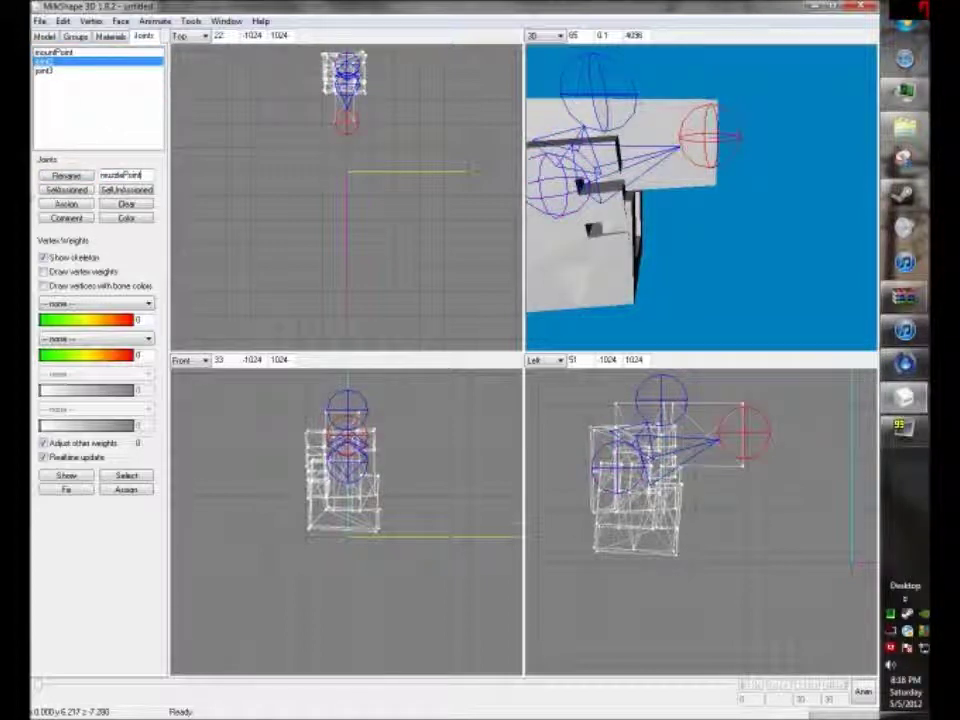
{"action": "left_click", "coordinate": [78, 178]}
{"action": "left_click", "coordinate": [45, 71]}
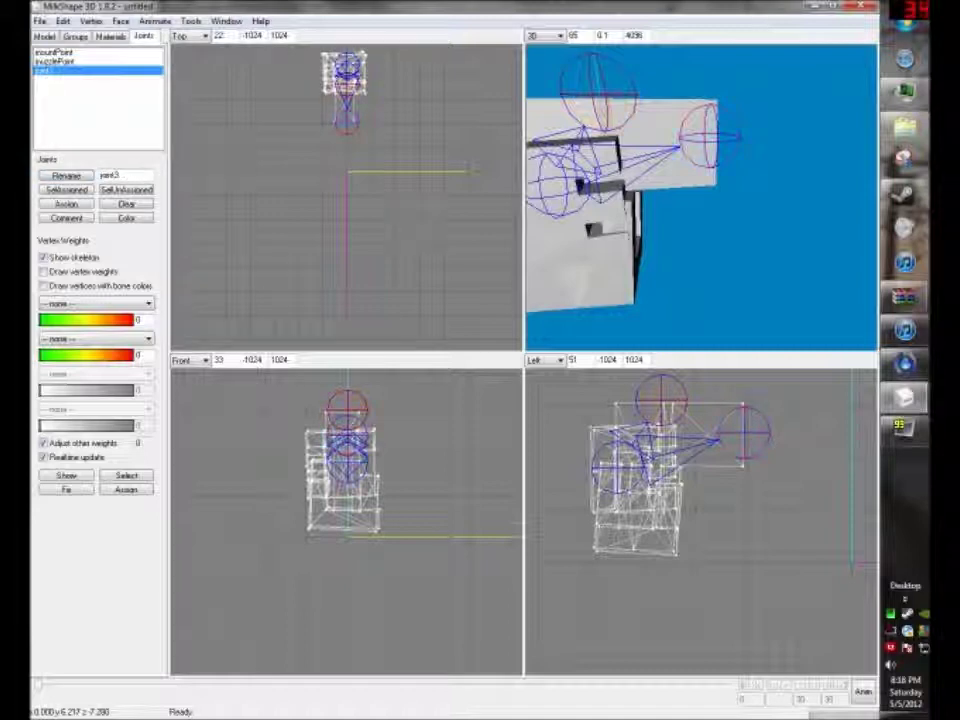
{"action": "double_click", "coordinate": [110, 175]}
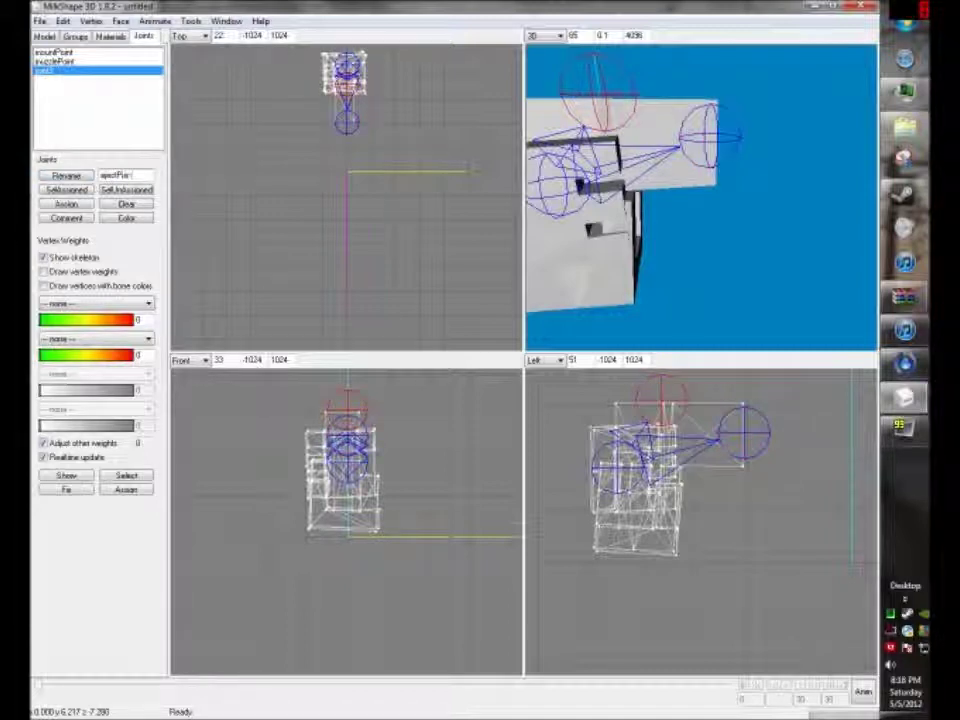
Step: Add a joint over the lower hand, linked to mountPoint, and rename it LHand
{"action": "left_click", "coordinate": [44, 36]}
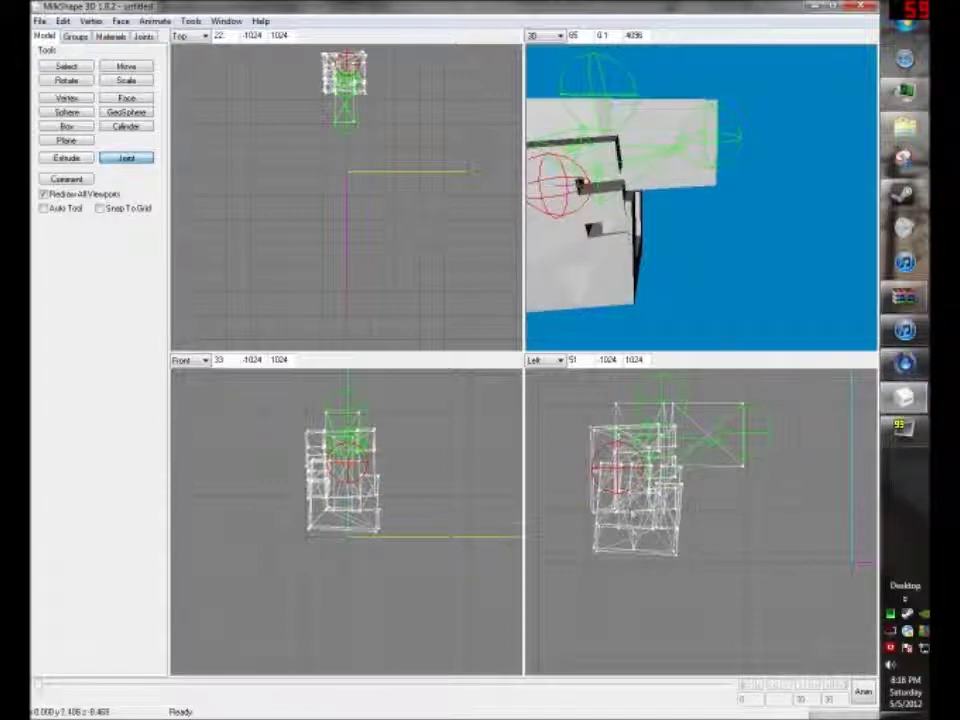
{"action": "left_click", "coordinate": [633, 534]}
{"action": "left_click", "coordinate": [143, 36]}
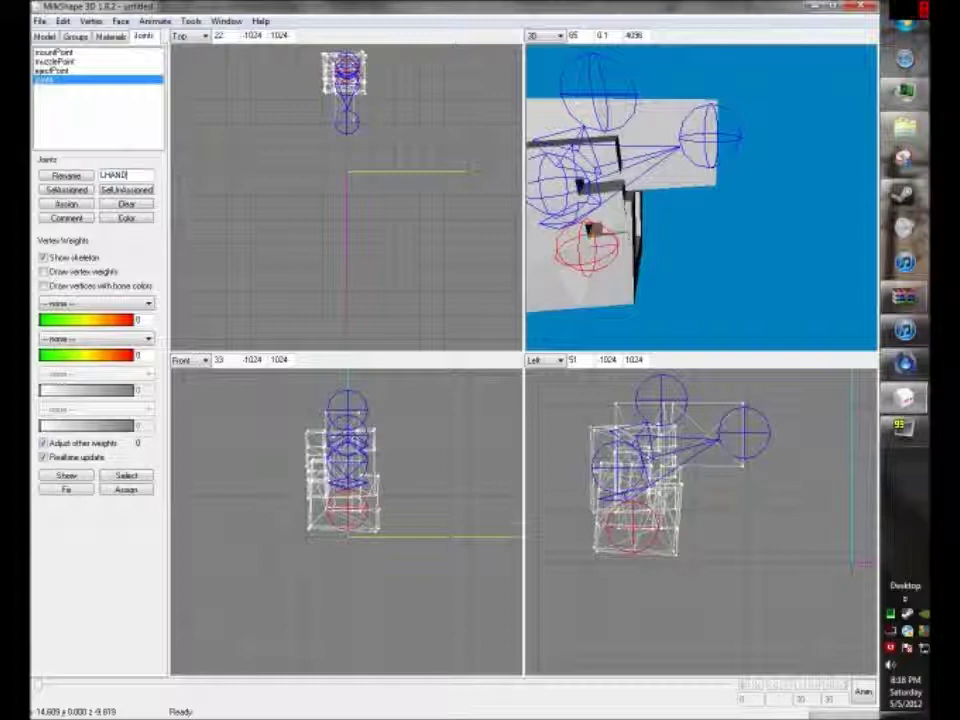
{"action": "left_click", "coordinate": [66, 175]}
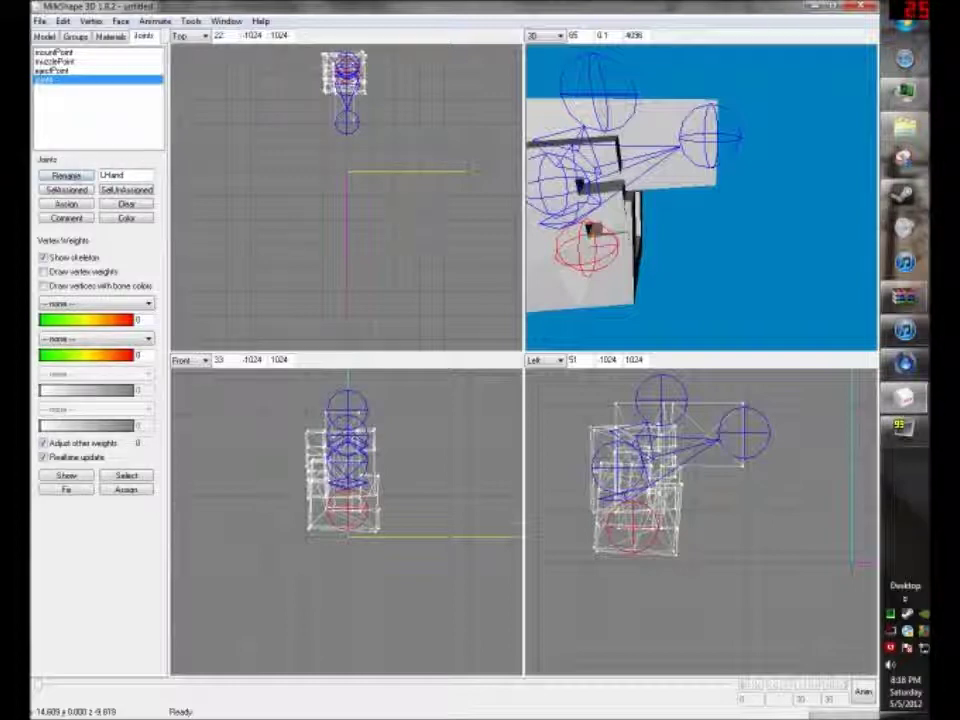
Step: Add another child joint of mountPoint in the grip, just beside the root joint, and rename it Magazine
{"action": "left_click", "coordinate": [50, 52]}
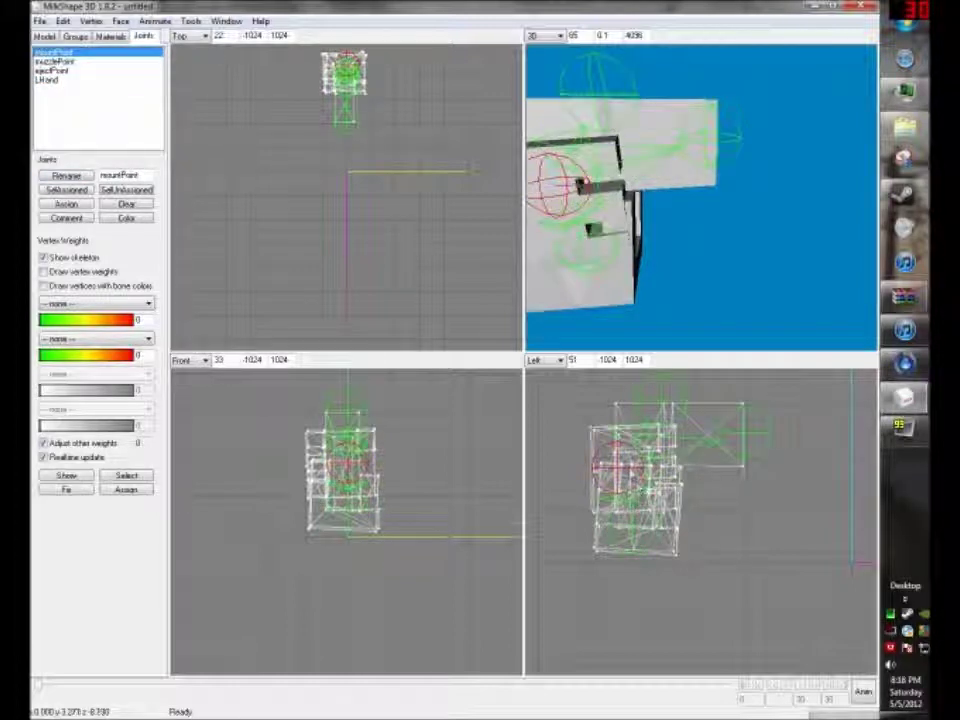
{"action": "left_click", "coordinate": [635, 479]}
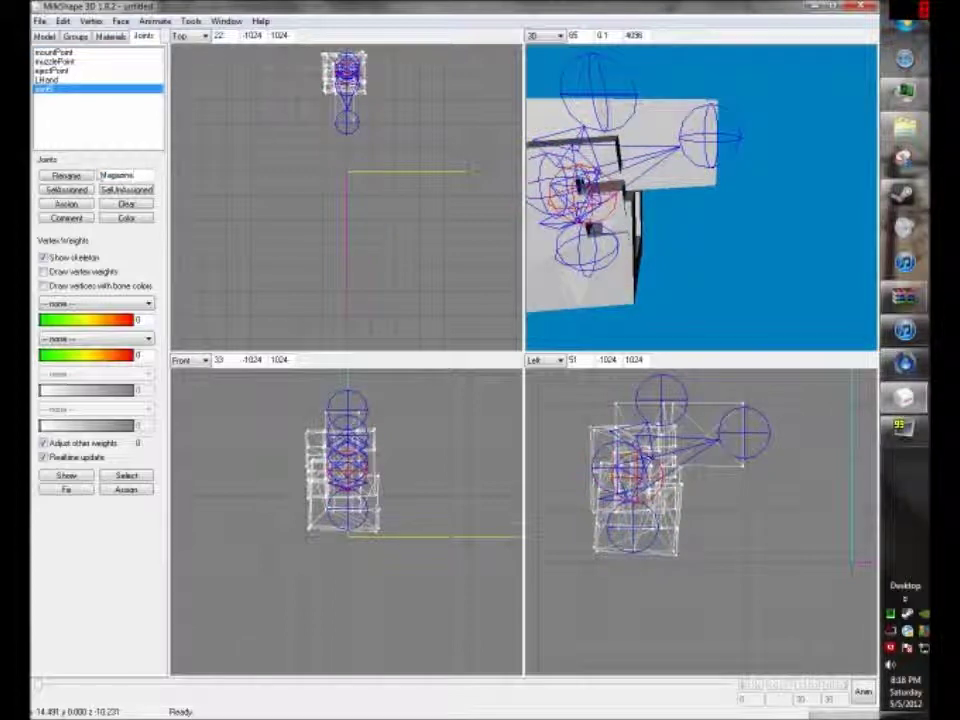
{"action": "left_click", "coordinate": [66, 175]}
Step: Select the entire model and assign it to the mountPoint joint, then clear the selection
{"action": "left_click", "coordinate": [45, 36]}
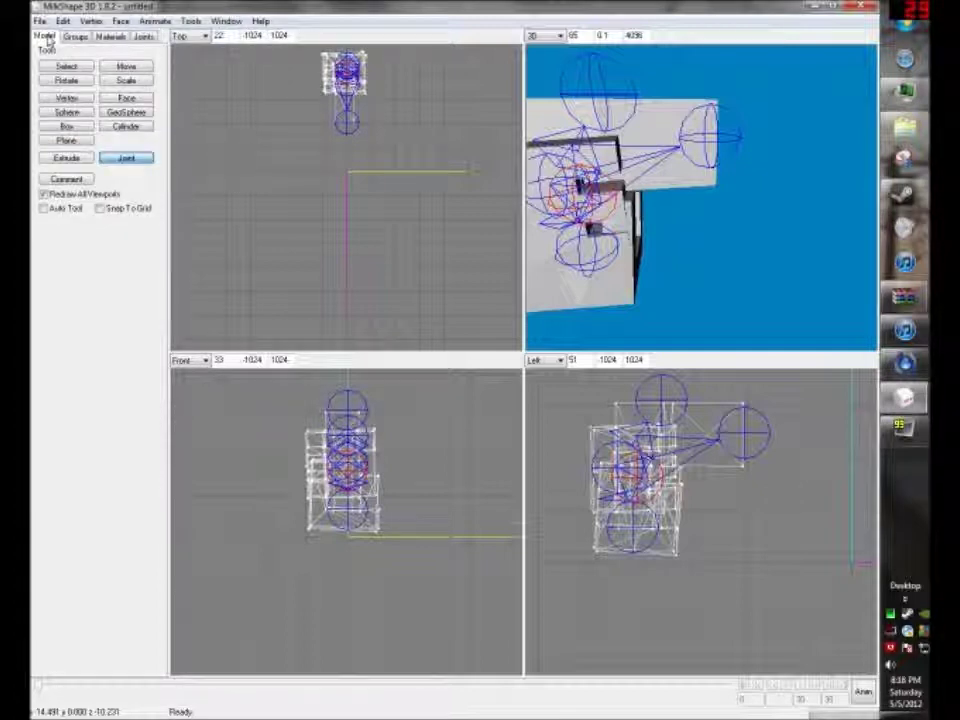
{"action": "left_click", "coordinate": [62, 66]}
{"action": "left_click", "coordinate": [143, 36]}
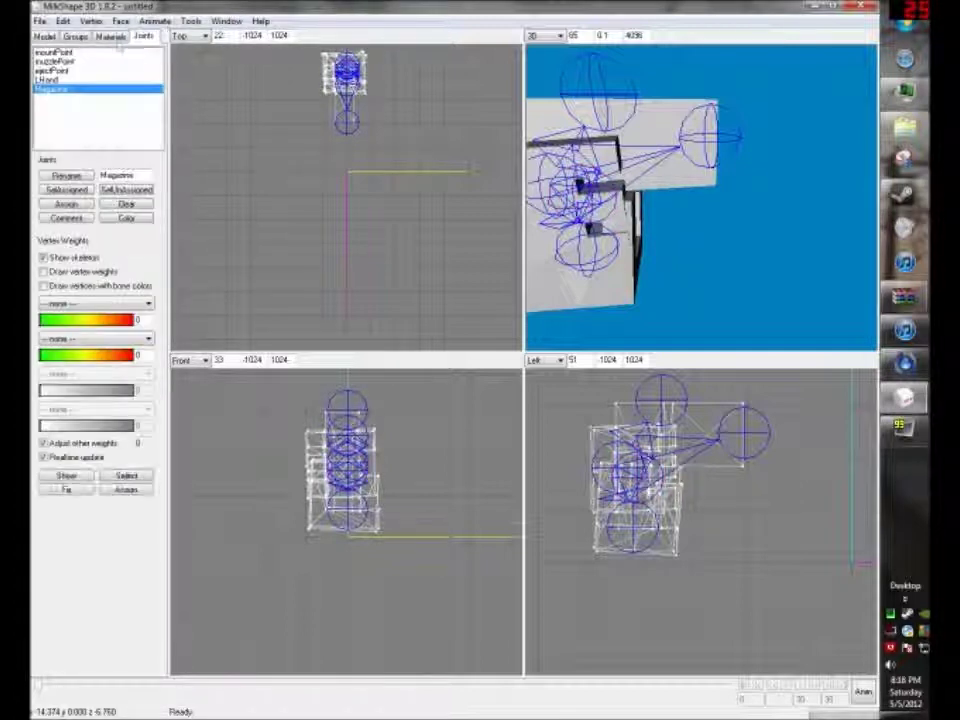
{"action": "left_click", "coordinate": [52, 52]}
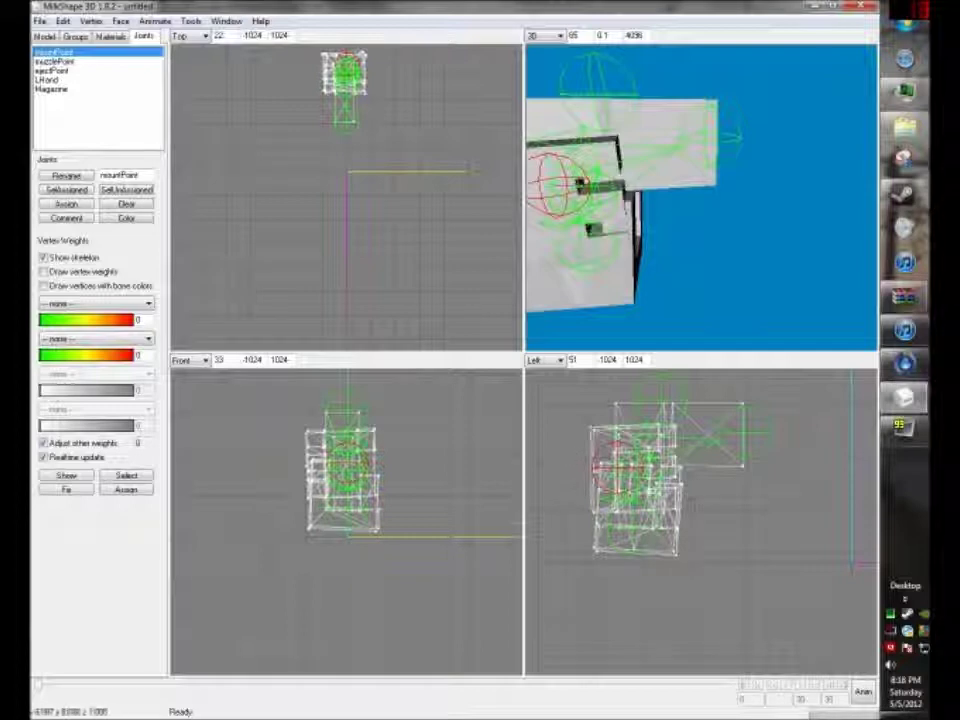
{"action": "key", "text": "ctrl+a"}
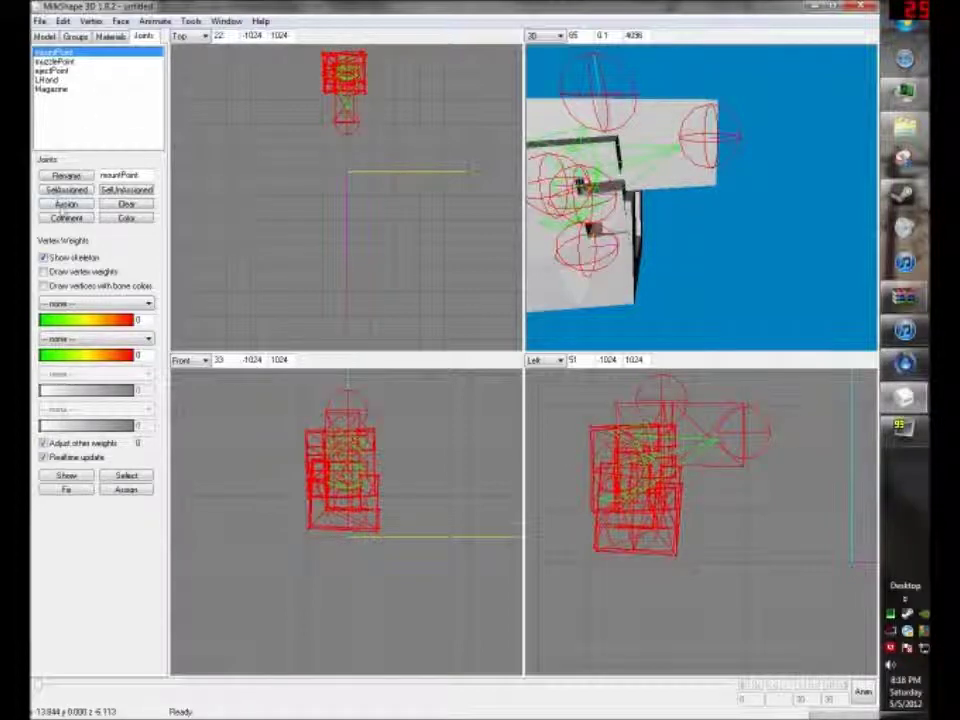
{"action": "left_click", "coordinate": [266, 225]}
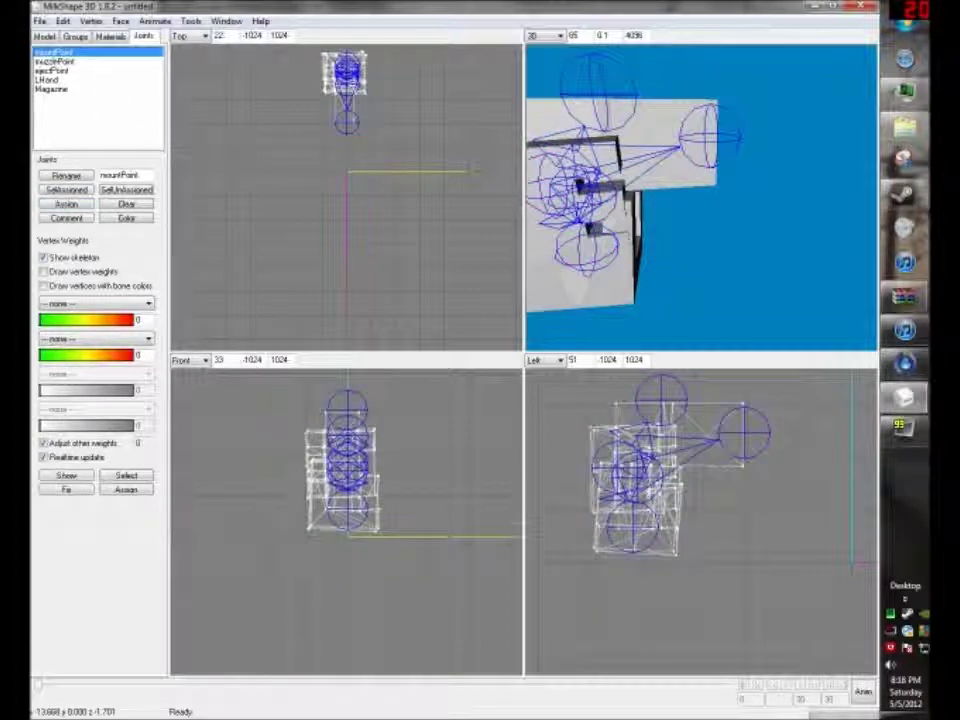
Step: Select the left-hand detail mesh group, assign it to the LHand joint, and clear the selection
{"action": "left_click", "coordinate": [50, 80]}
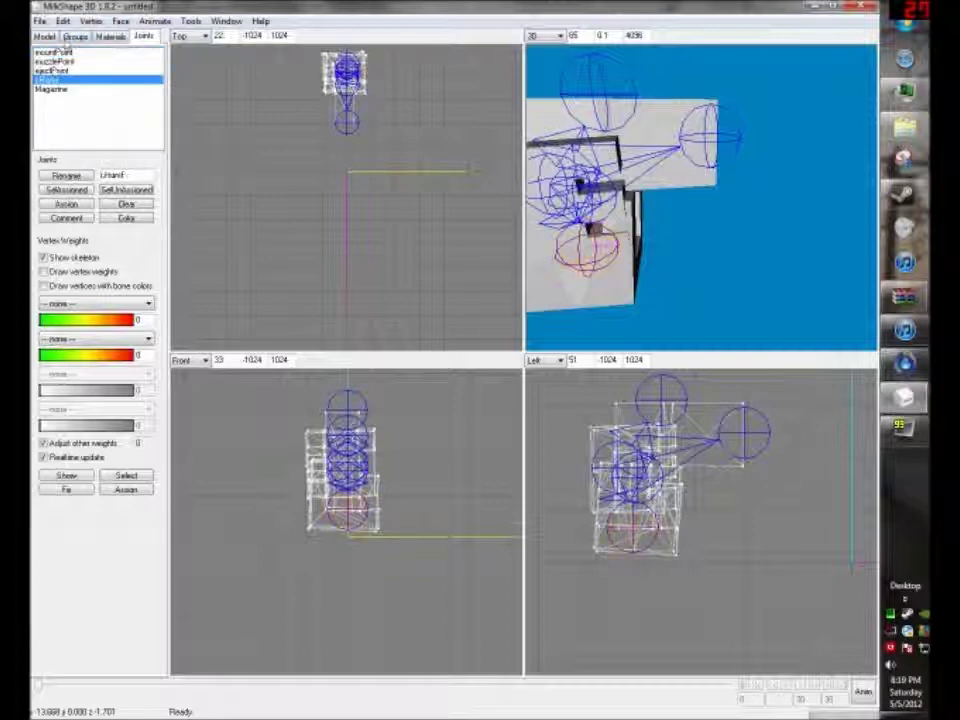
{"action": "left_click", "coordinate": [75, 36]}
{"action": "double_click", "coordinate": [63, 80]}
{"action": "left_click", "coordinate": [143, 36]}
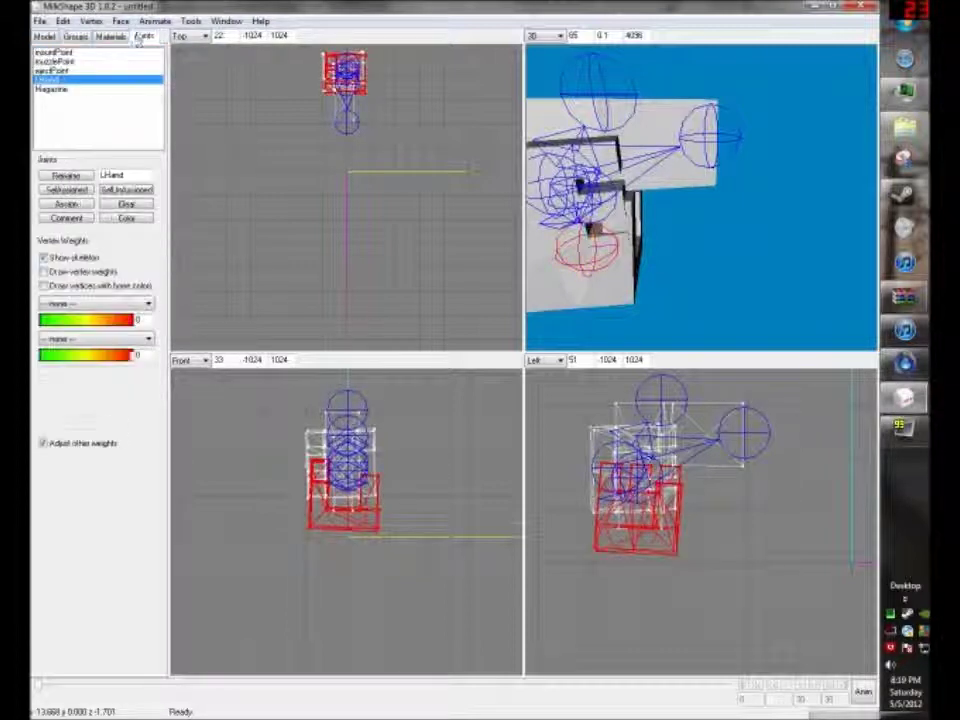
{"action": "left_click", "coordinate": [60, 206]}
{"action": "left_click", "coordinate": [190, 130]}
Step: Assign the second box group to the Magazine joint
{"action": "double_click", "coordinate": [51, 90]}
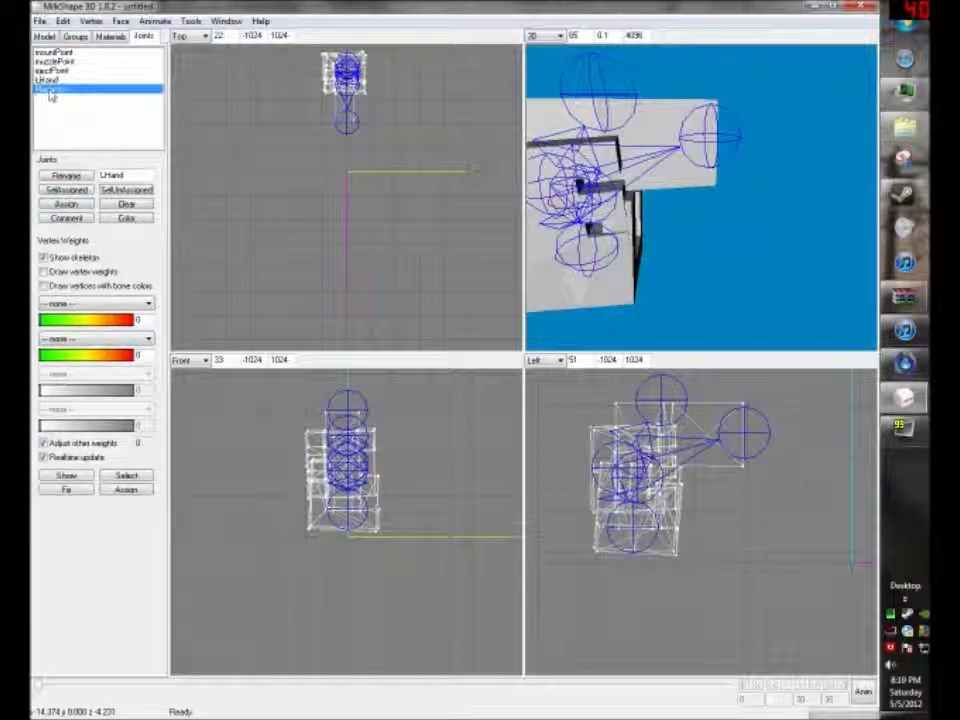
{"action": "left_click", "coordinate": [74, 37]}
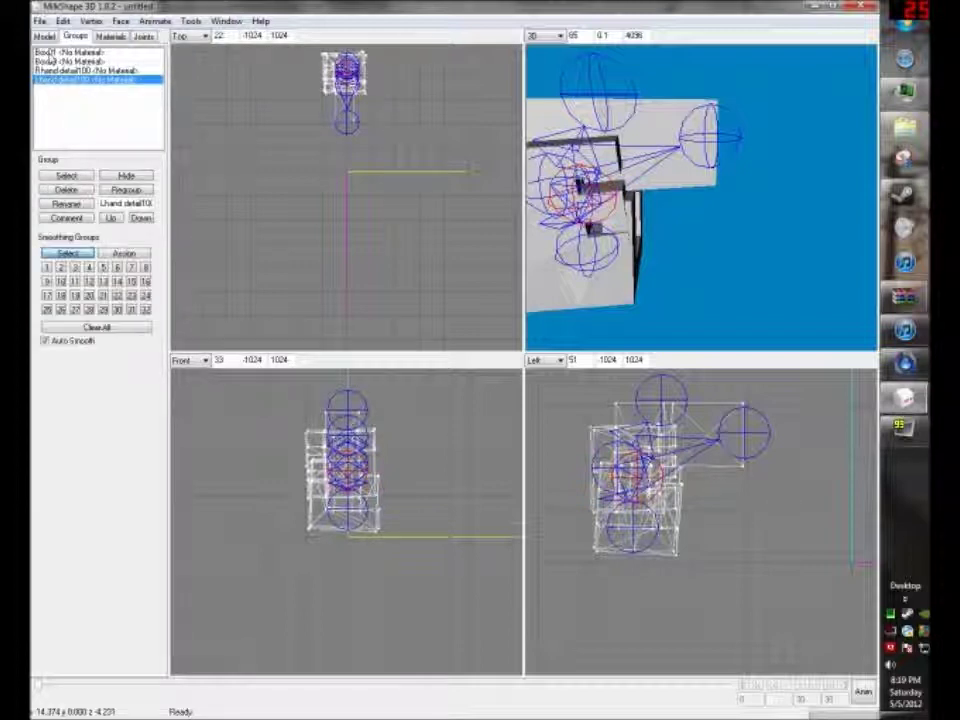
{"action": "left_click", "coordinate": [48, 61]}
{"action": "left_click", "coordinate": [143, 36]}
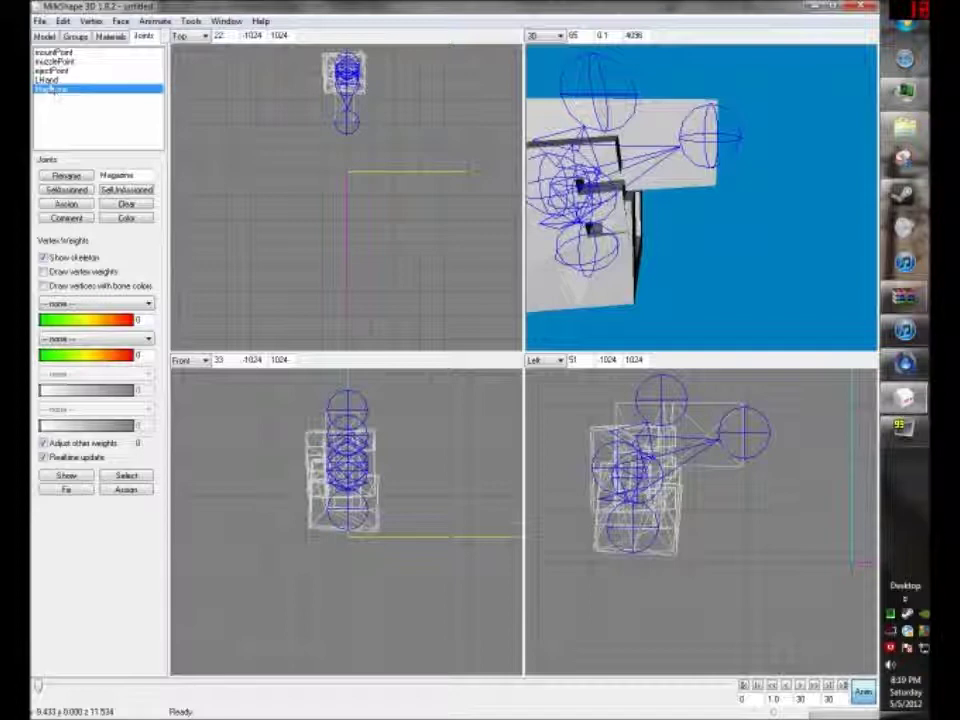
Step: Try moving the LHand joint well below the gun in the Left view and set a keyframe for it at frame 1
{"action": "left_click", "coordinate": [50, 80]}
{"action": "left_click", "coordinate": [44, 36]}
{"action": "left_click", "coordinate": [126, 66]}
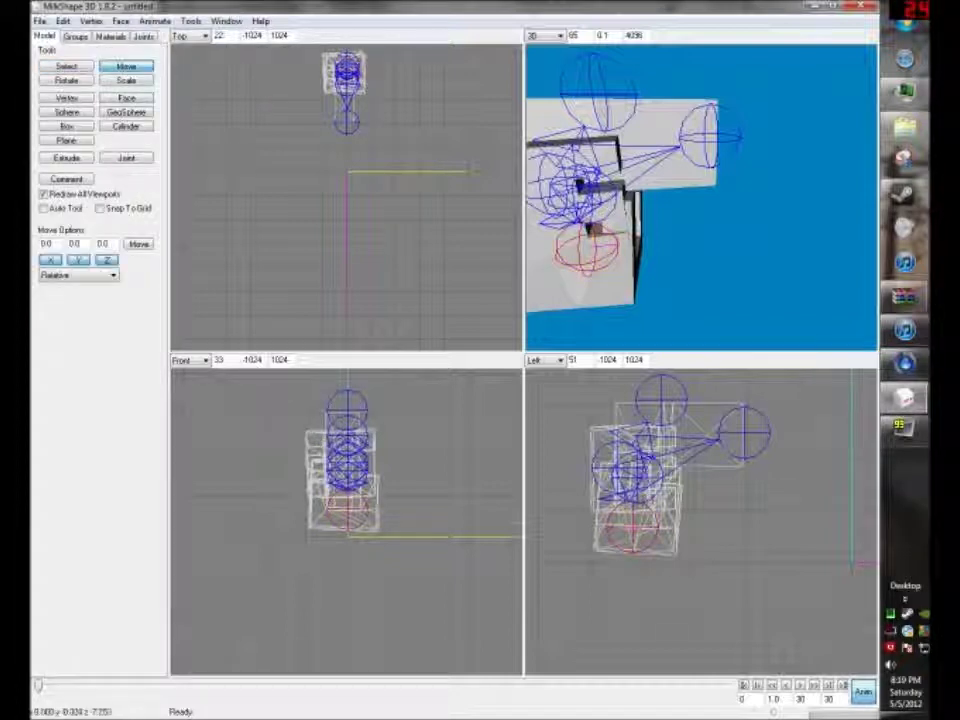
{"action": "left_click_drag", "start_coordinate": [671, 521], "coordinate": [688, 586], "text": "ctrl"}
{"action": "left_click", "coordinate": [155, 20]}
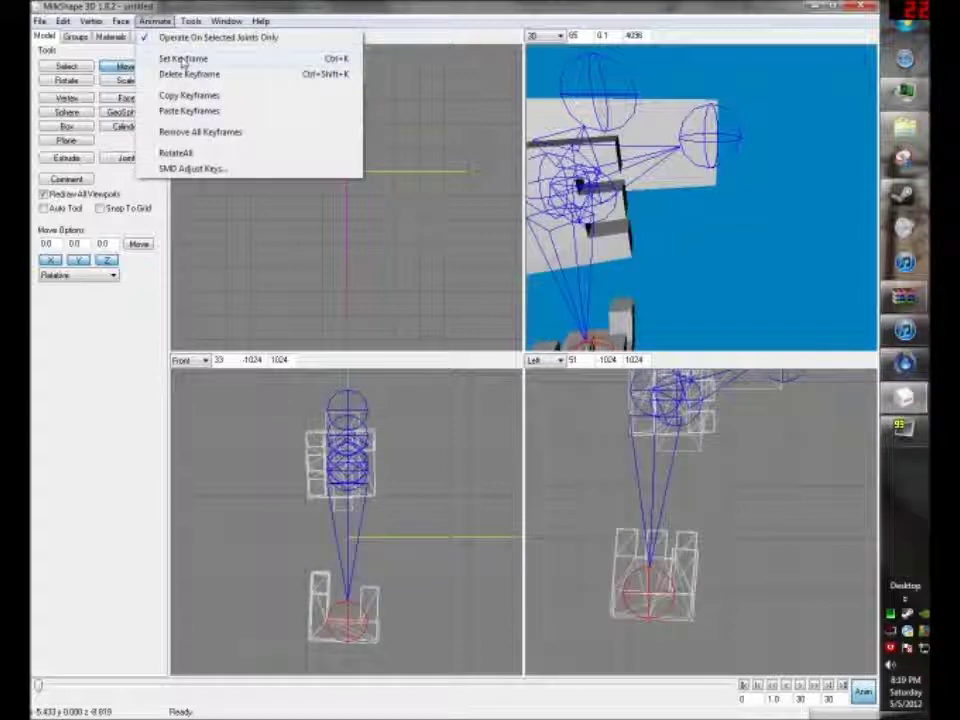
{"action": "left_click", "coordinate": [170, 57]}
Step: Undo the move of the LHand joint at frame 1
{"action": "left_click", "coordinate": [143, 36]}
{"action": "left_click", "coordinate": [60, 89]}
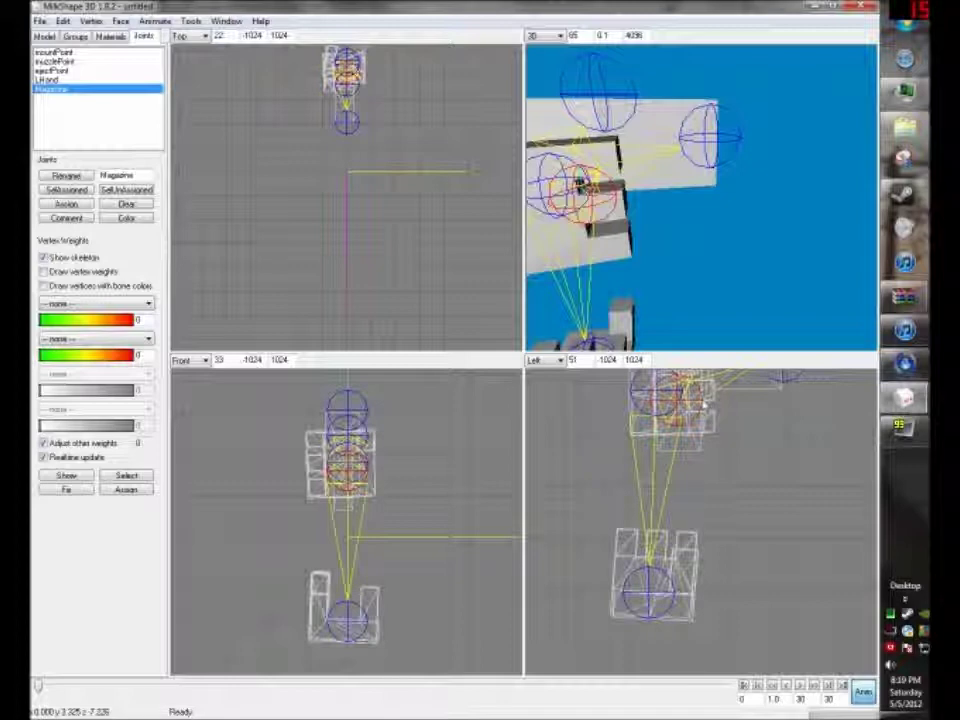
{"action": "key", "text": "ctrl+z"}
{"action": "key", "text": "ctrl+z"}
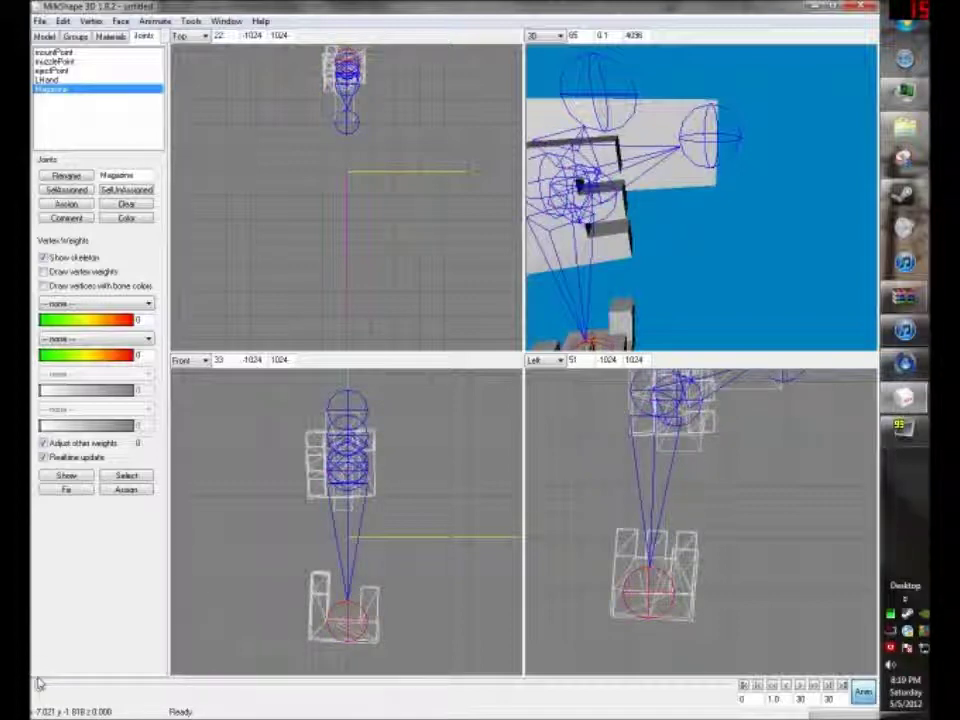
Step: Set a starting keyframe at frame 1 with the mountPoint joint selected
{"action": "left_click", "coordinate": [55, 52]}
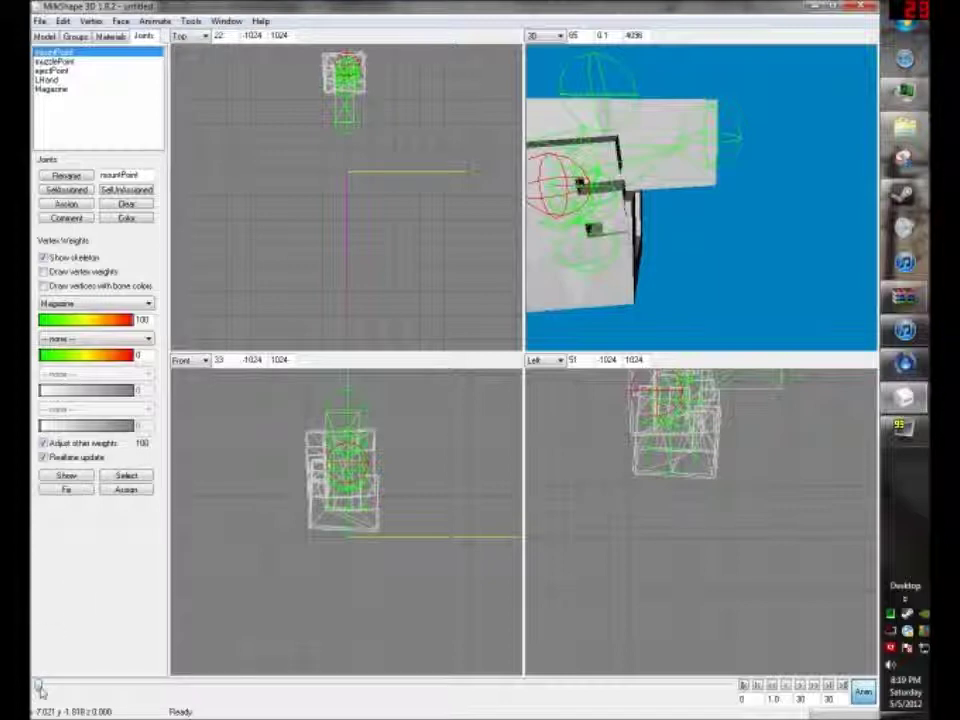
{"action": "left_click", "coordinate": [155, 21]}
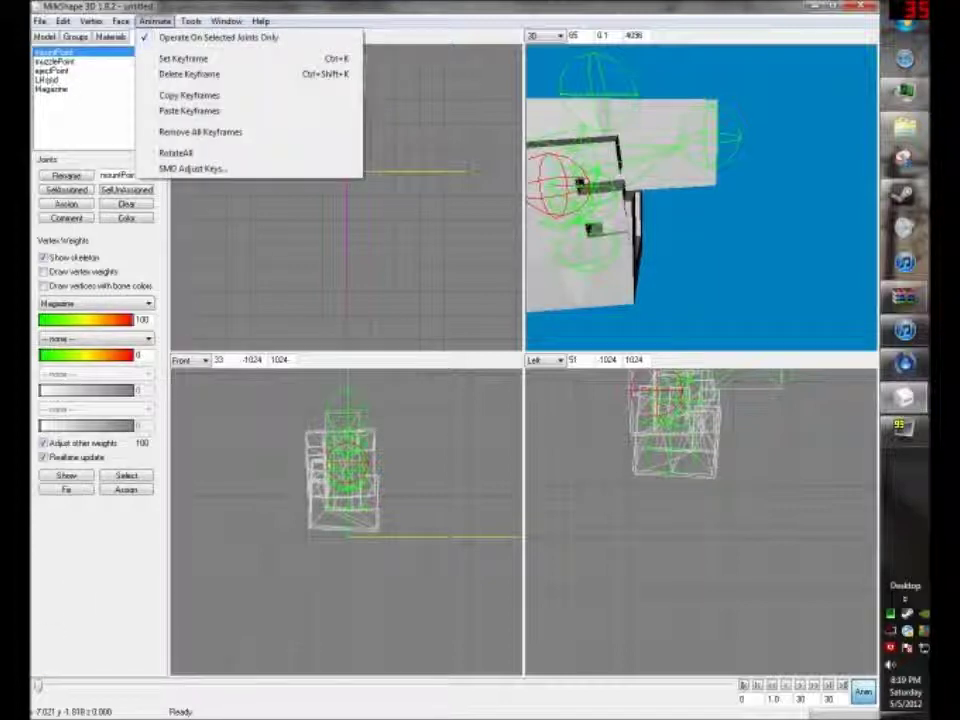
{"action": "left_click", "coordinate": [183, 58]}
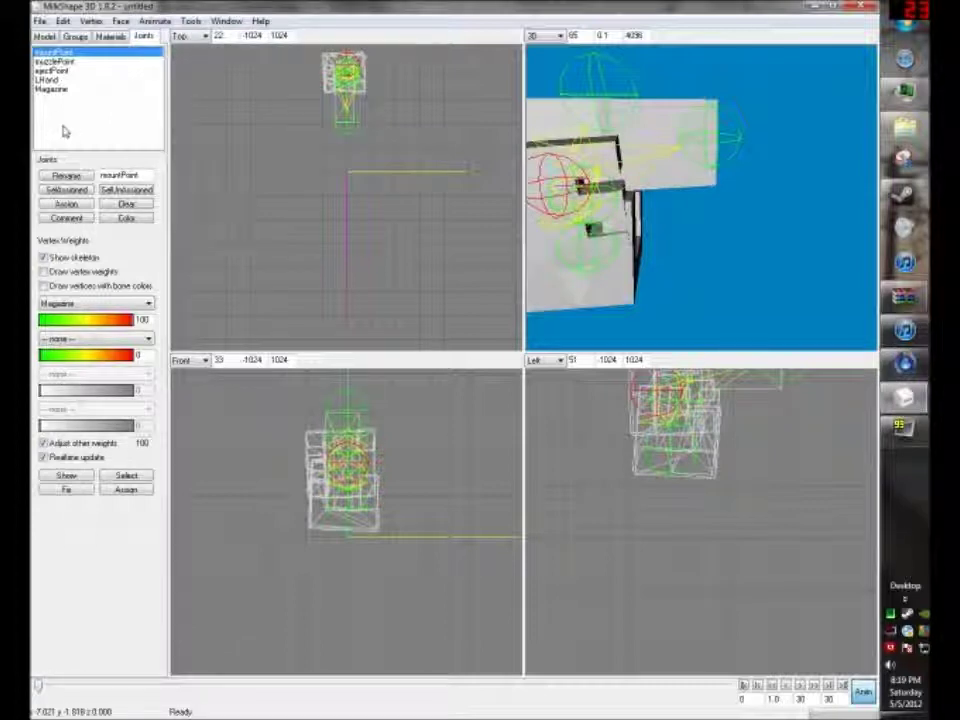
Step: At frame 2, move the LHand joint straight down well below the gun in the Left view and set a keyframe
{"action": "left_click_drag", "start_coordinate": [40, 688], "coordinate": [60, 688]}
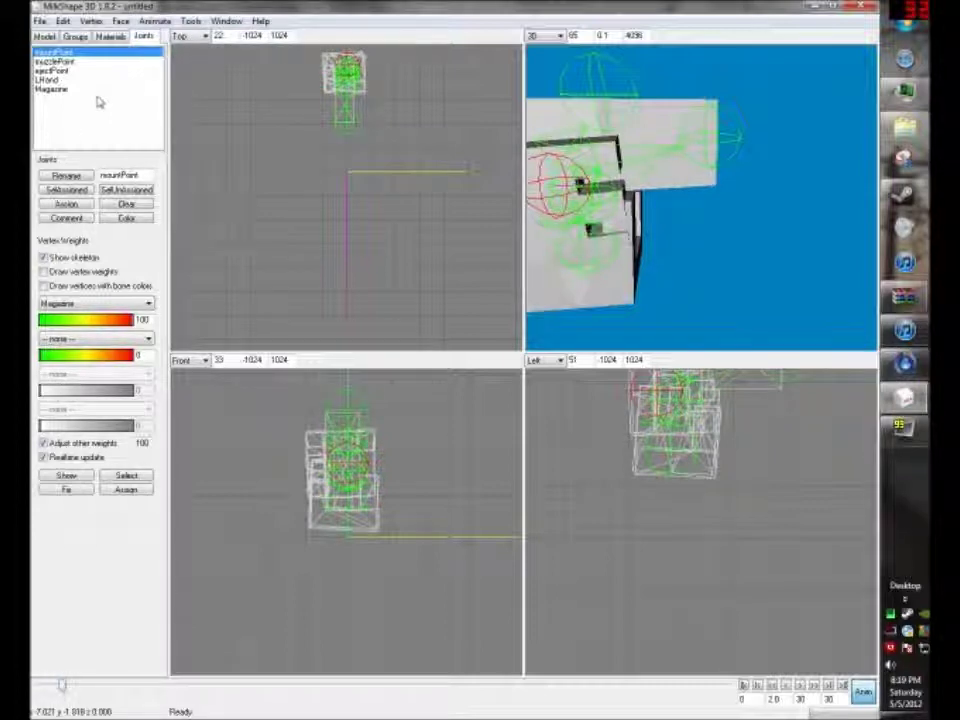
{"action": "left_click", "coordinate": [48, 80]}
{"action": "left_click_drag", "start_coordinate": [687, 442], "coordinate": [682, 610]}
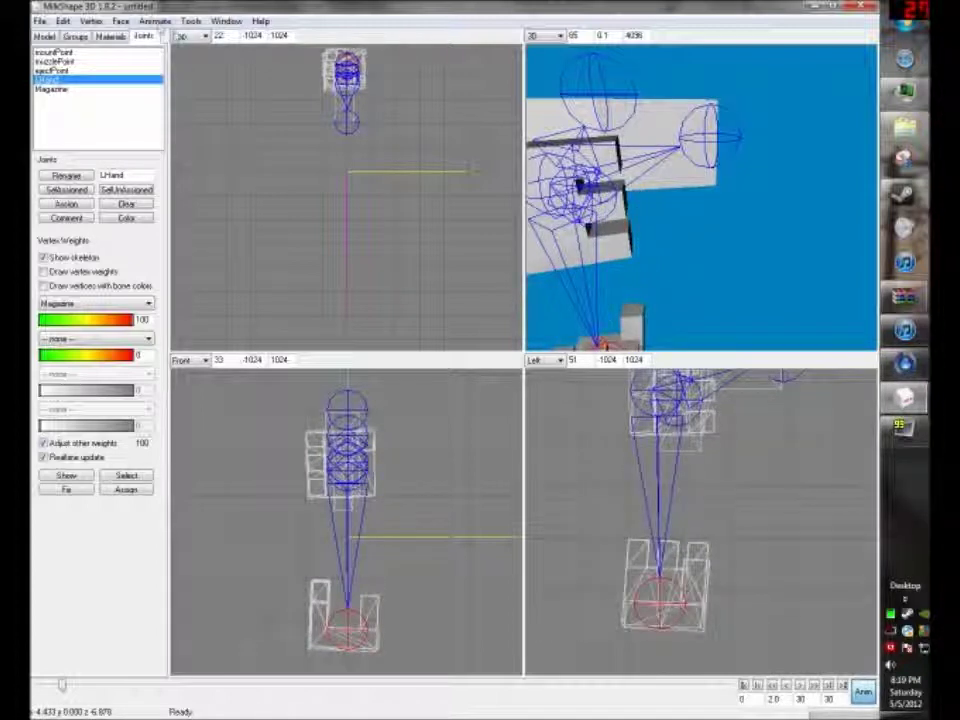
{"action": "left_click", "coordinate": [154, 21]}
{"action": "left_click", "coordinate": [186, 59]}
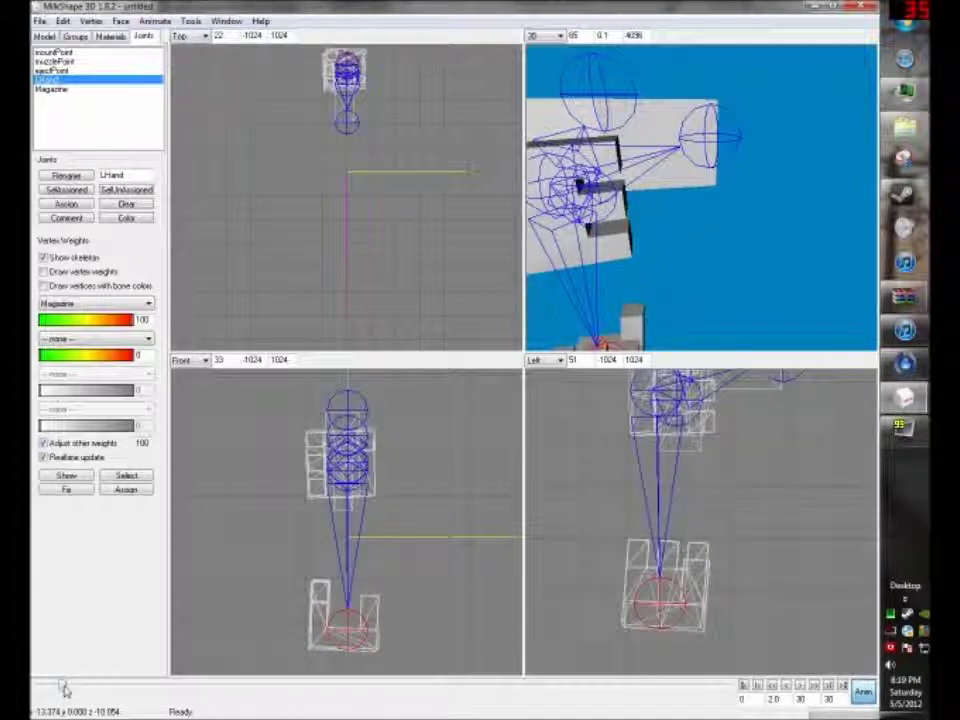
Step: At frame 2, move the Magazine joint straight down into the lowered hand in the Left view and set a keyframe
{"action": "double_click", "coordinate": [53, 90]}
{"action": "left_click_drag", "start_coordinate": [695, 408], "coordinate": [685, 574]}
{"action": "left_click", "coordinate": [154, 21]}
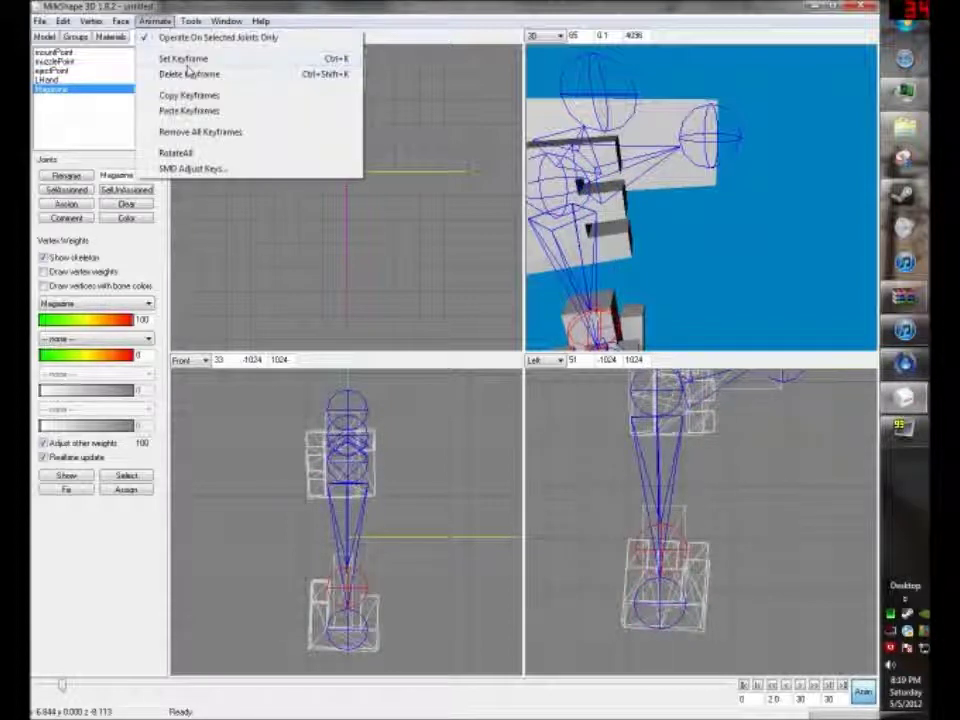
{"action": "left_click", "coordinate": [190, 59]}
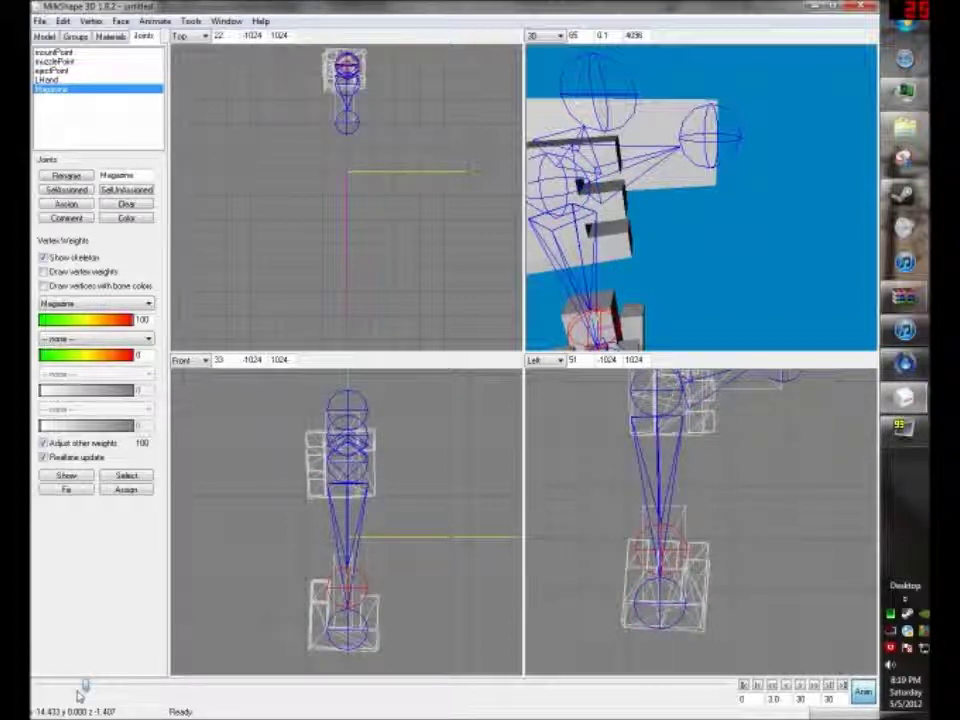
Step: At frame 3, tilt the LHand joint and move it out sideways from below the gun in the Front view, then set a keyframe
{"action": "left_click_drag", "start_coordinate": [640, 220], "coordinate": [780, 228]}
{"action": "scroll", "coordinate": [784, 229], "scroll_direction": "down", "scroll_amount": 8}
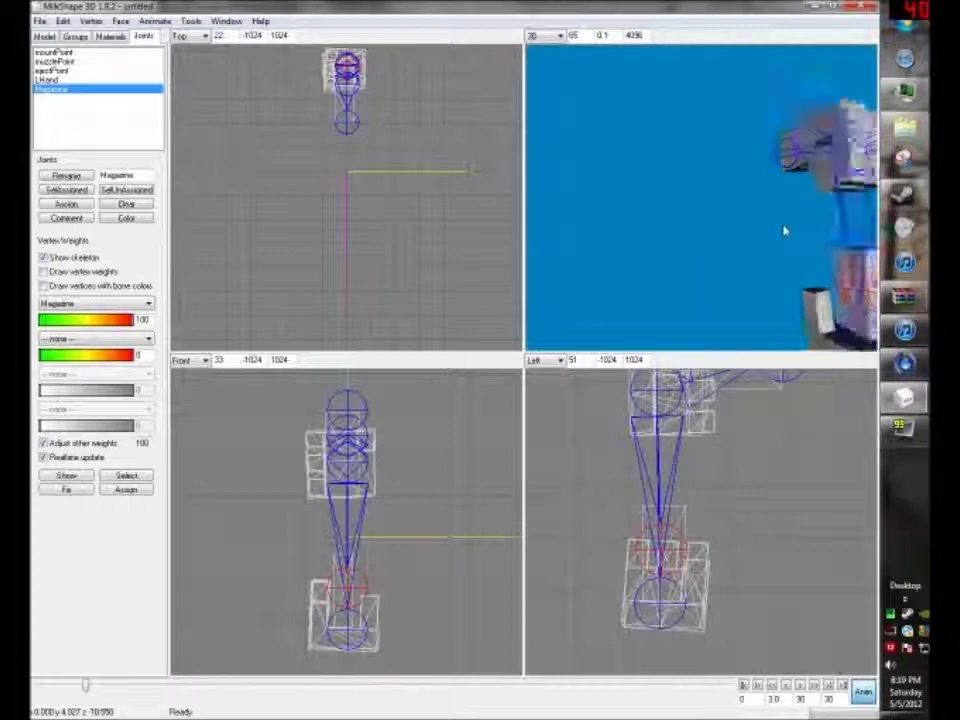
{"action": "left_click", "coordinate": [50, 80]}
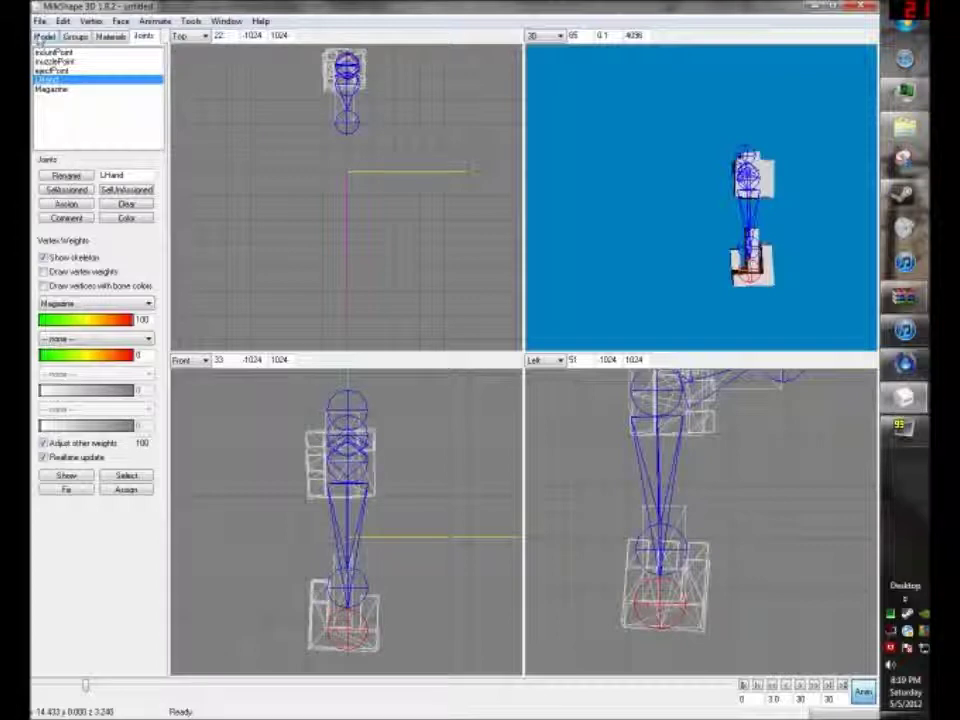
{"action": "left_click", "coordinate": [44, 36]}
{"action": "left_click", "coordinate": [66, 80]}
{"action": "left_click_drag", "start_coordinate": [340, 657], "coordinate": [452, 614]}
{"action": "left_click", "coordinate": [126, 66]}
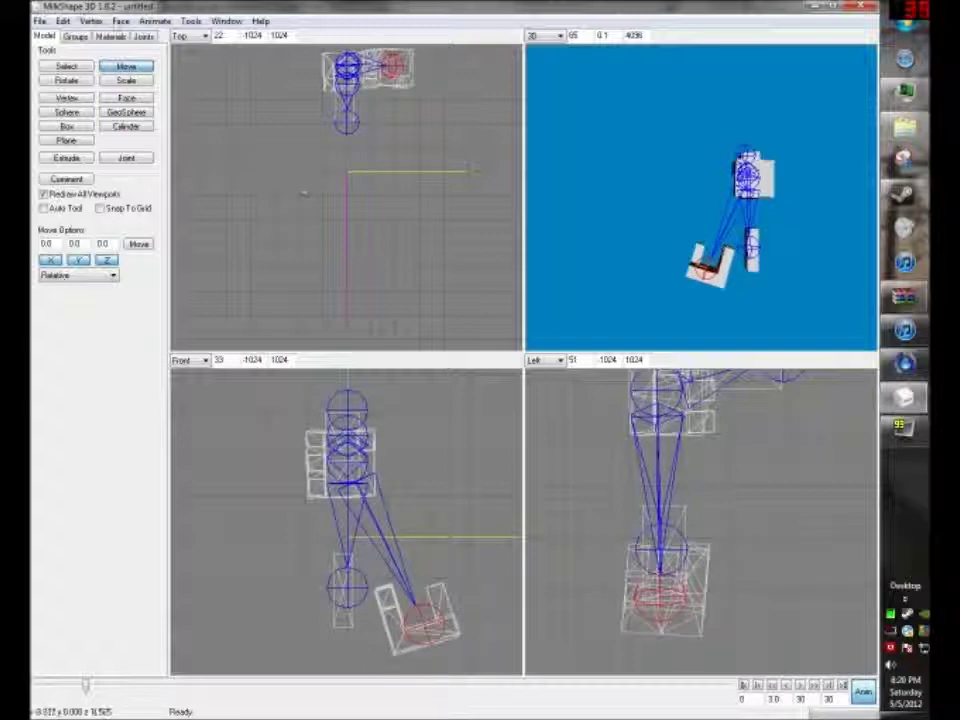
{"action": "left_click", "coordinate": [155, 20]}
{"action": "left_click", "coordinate": [150, 57]}
Step: At frame 3, rotate the Magazine joint to match the tilted hand, move it into the hand in the Front view, and set a keyframe
{"action": "left_click", "coordinate": [143, 36]}
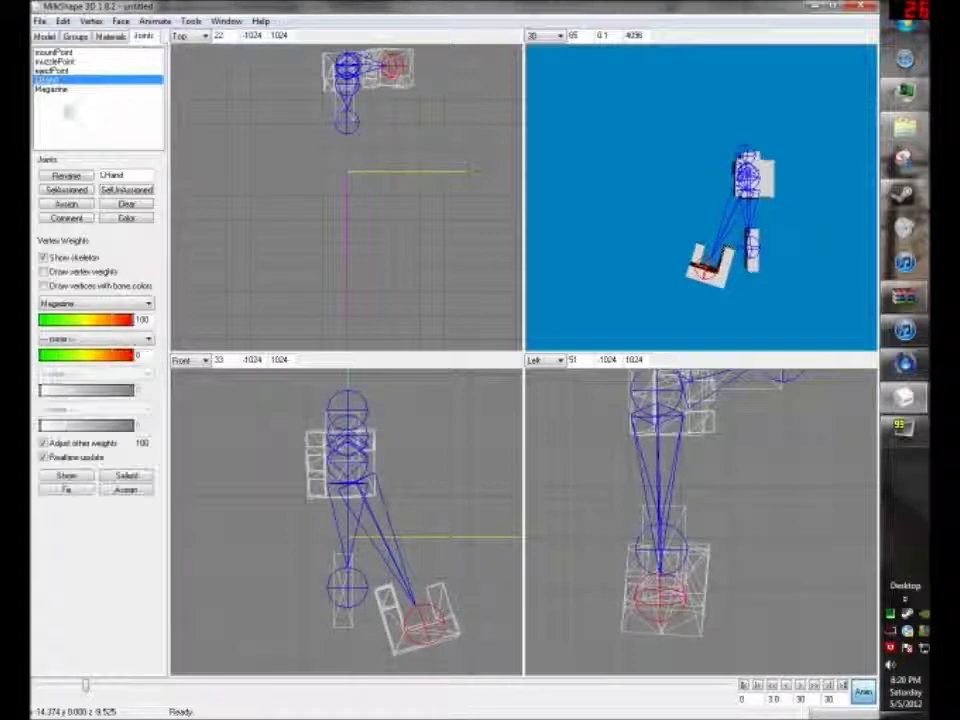
{"action": "left_click", "coordinate": [45, 88]}
{"action": "left_click", "coordinate": [44, 36]}
{"action": "left_click", "coordinate": [66, 80]}
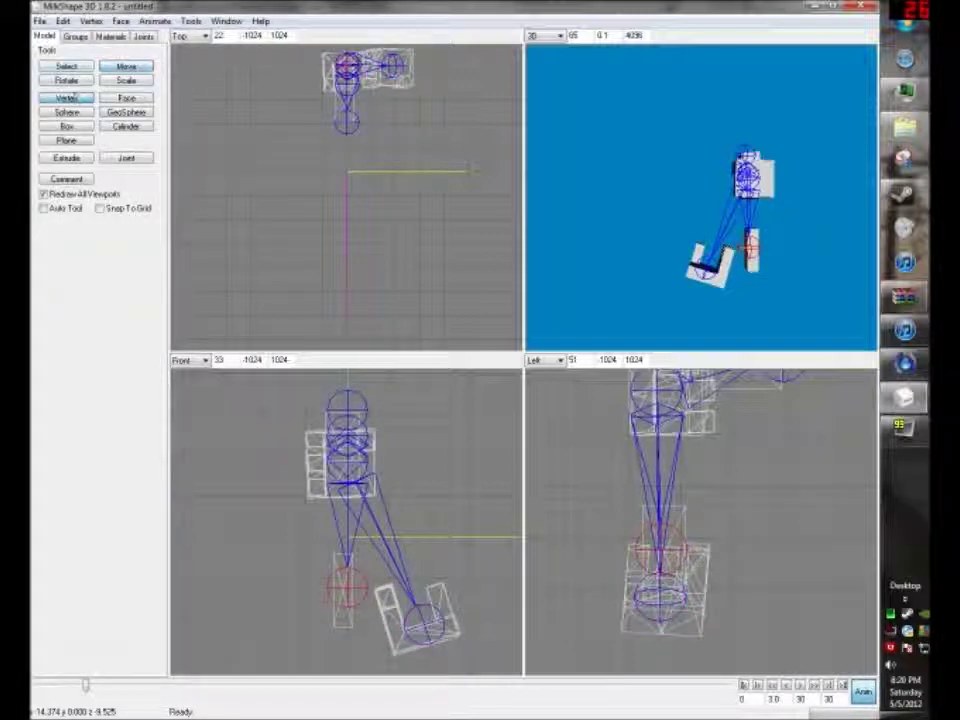
{"action": "left_click_drag", "start_coordinate": [282, 510], "coordinate": [390, 676]}
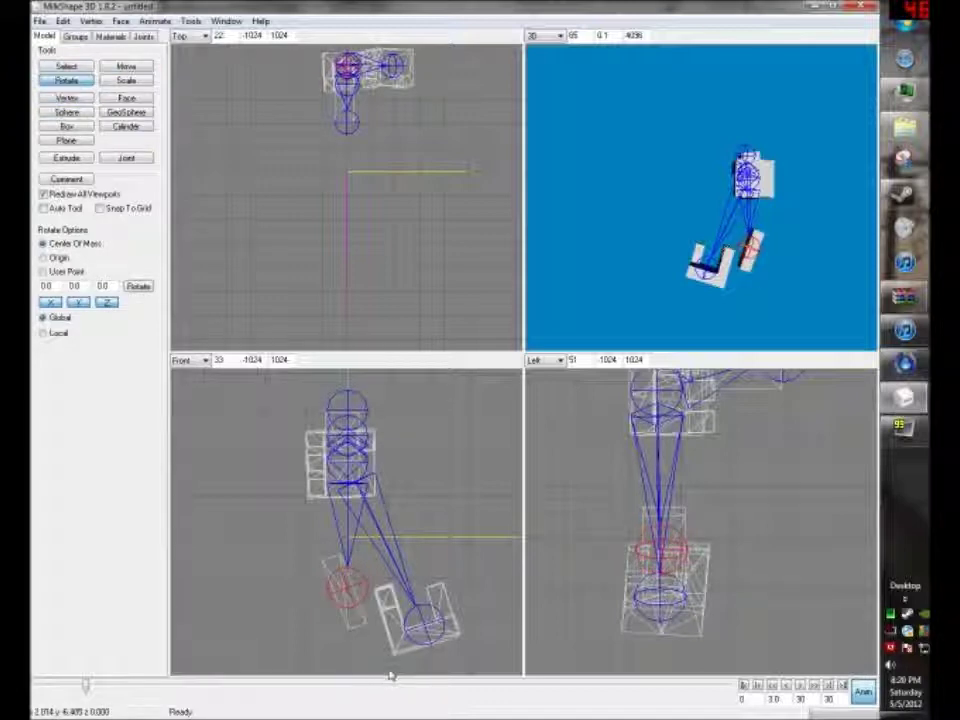
{"action": "left_click", "coordinate": [126, 66]}
{"action": "left_click_drag", "start_coordinate": [328, 525], "coordinate": [392, 521]}
{"action": "left_click", "coordinate": [155, 21]}
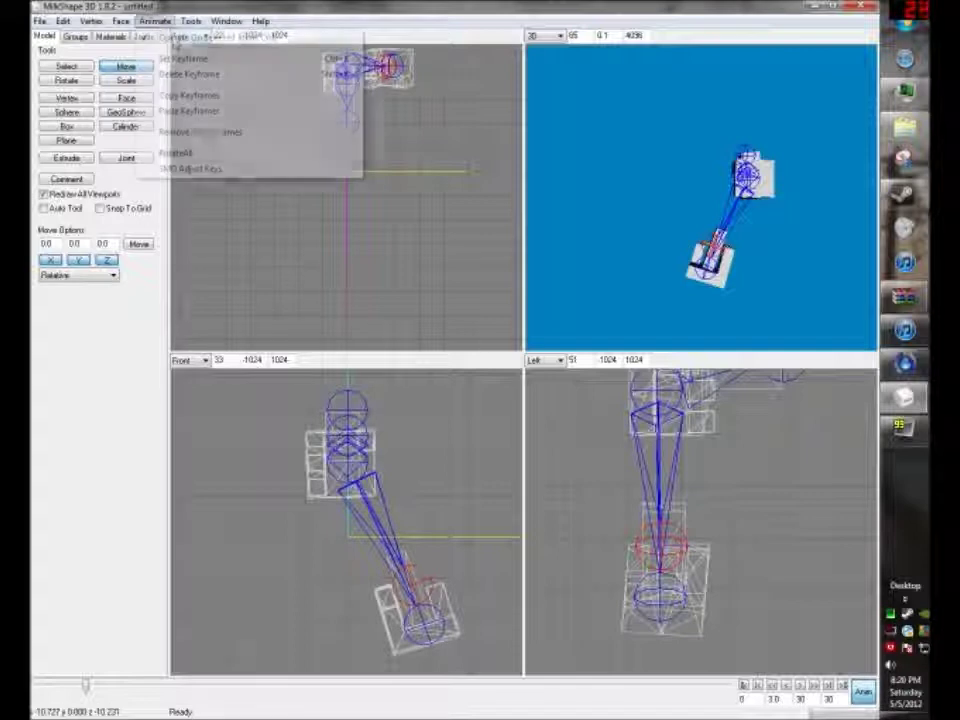
{"action": "left_click", "coordinate": [185, 58]}
Step: Set a keyframe for the LHand joint at frame 4, holding its frame 3 pose
{"action": "left_click", "coordinate": [143, 36]}
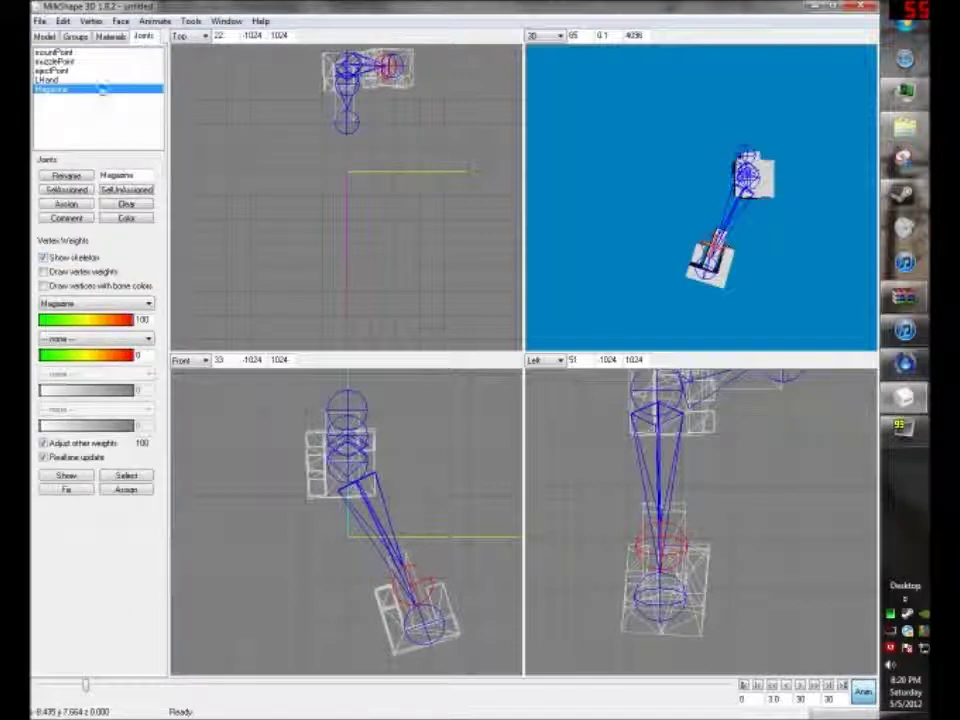
{"action": "left_click", "coordinate": [50, 80]}
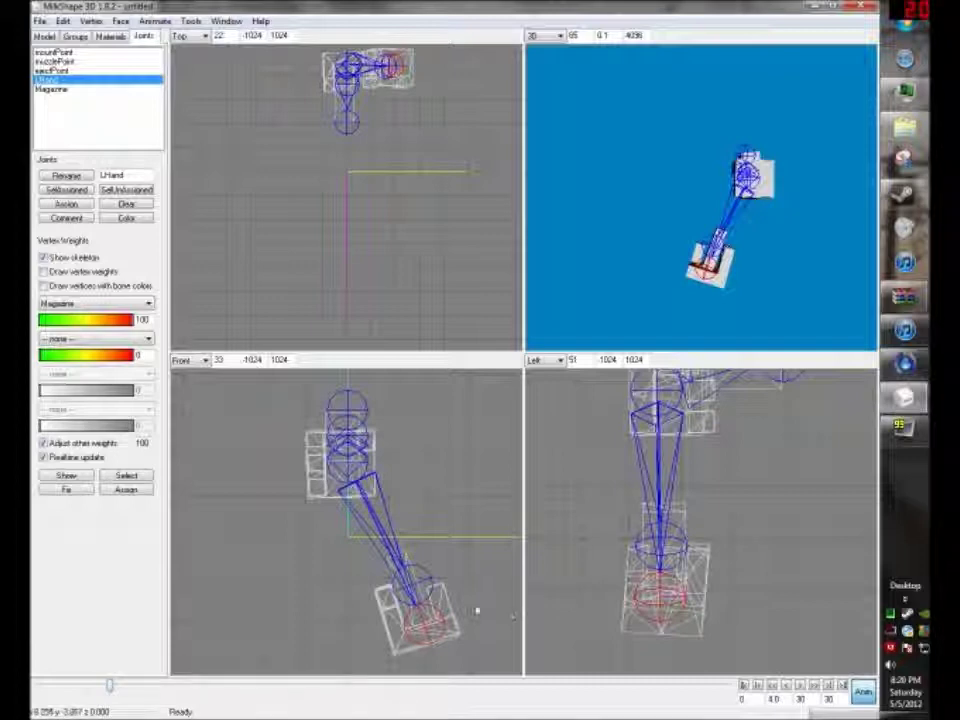
{"action": "left_click", "coordinate": [155, 21]}
{"action": "left_click", "coordinate": [185, 58]}
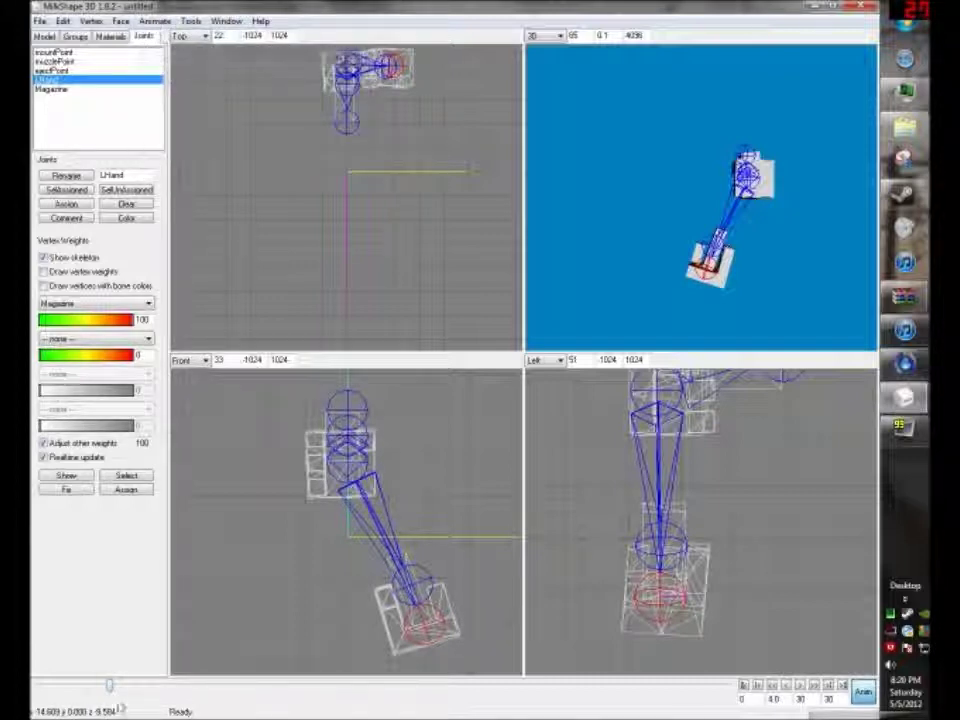
Step: Set keyframes for the LHand and Magazine joints at frame 5, keeping the same held pose
{"action": "left_click", "coordinate": [155, 21]}
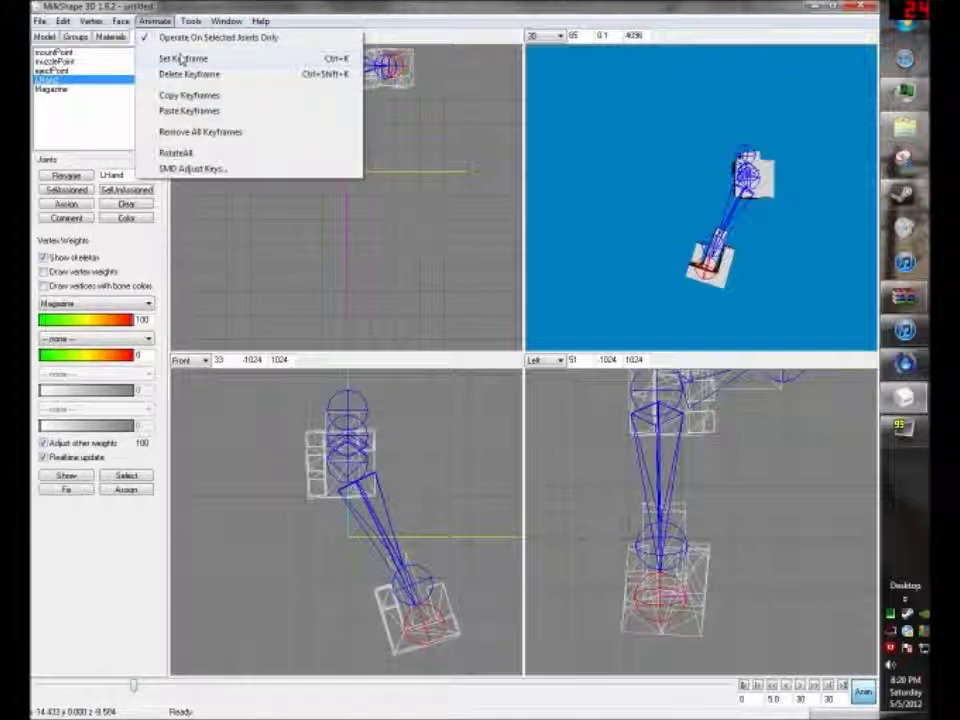
{"action": "left_click", "coordinate": [180, 58]}
{"action": "left_click", "coordinate": [50, 89]}
{"action": "left_click", "coordinate": [155, 21]}
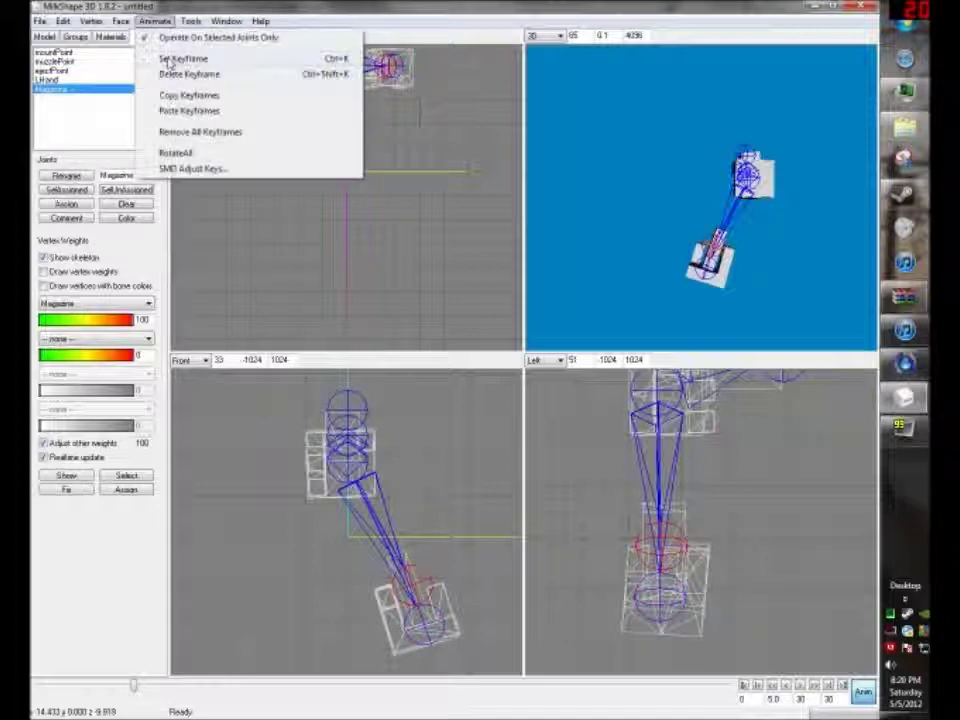
{"action": "left_click", "coordinate": [175, 58]}
Step: Go back to frame 4 and set a keyframe for the Magazine joint there
{"action": "left_click_drag", "start_coordinate": [133, 686], "coordinate": [108, 686]}
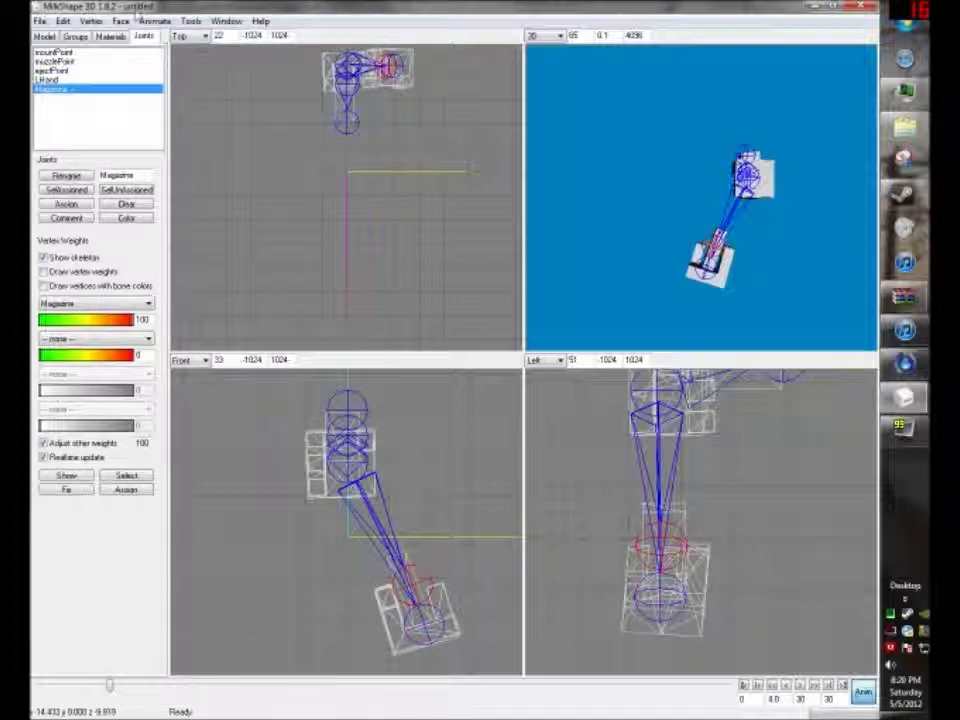
{"action": "left_click", "coordinate": [152, 21]}
{"action": "left_click", "coordinate": [187, 58]}
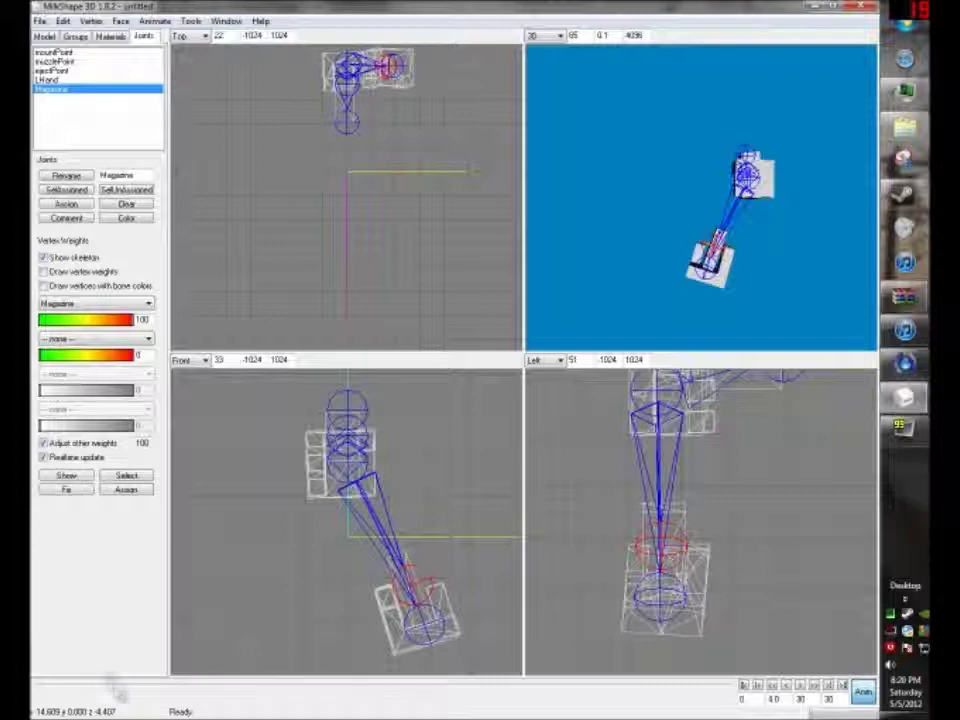
Step: At frame 6, move the tilted LHand joint up and back beneath the gun in the Front view and set a keyframe
{"action": "left_click", "coordinate": [50, 80]}
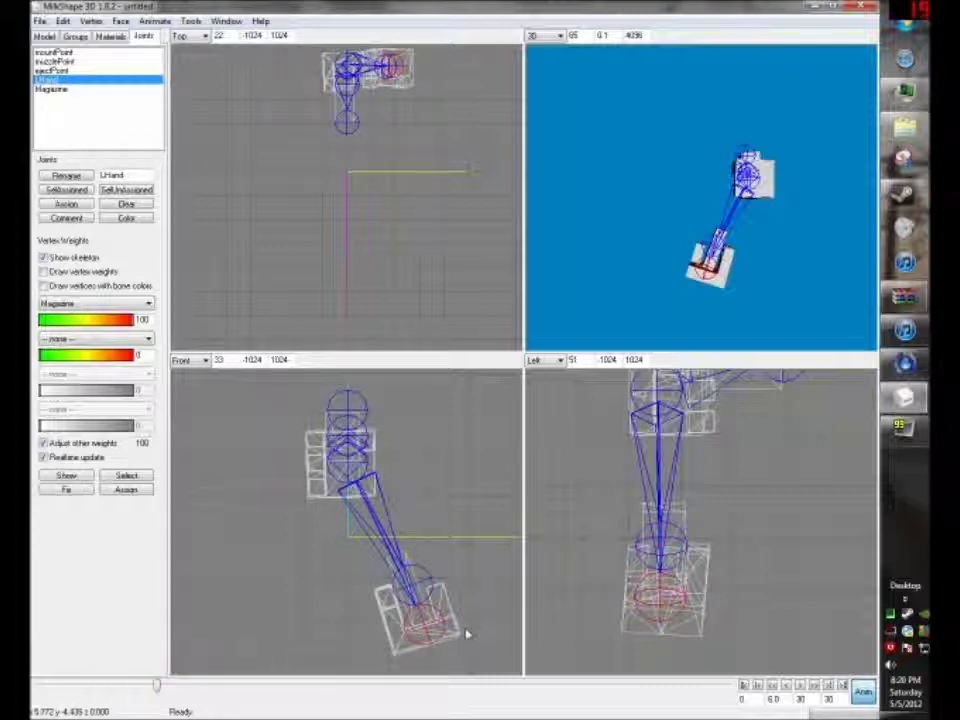
{"action": "left_click_drag", "start_coordinate": [467, 633], "coordinate": [405, 591]}
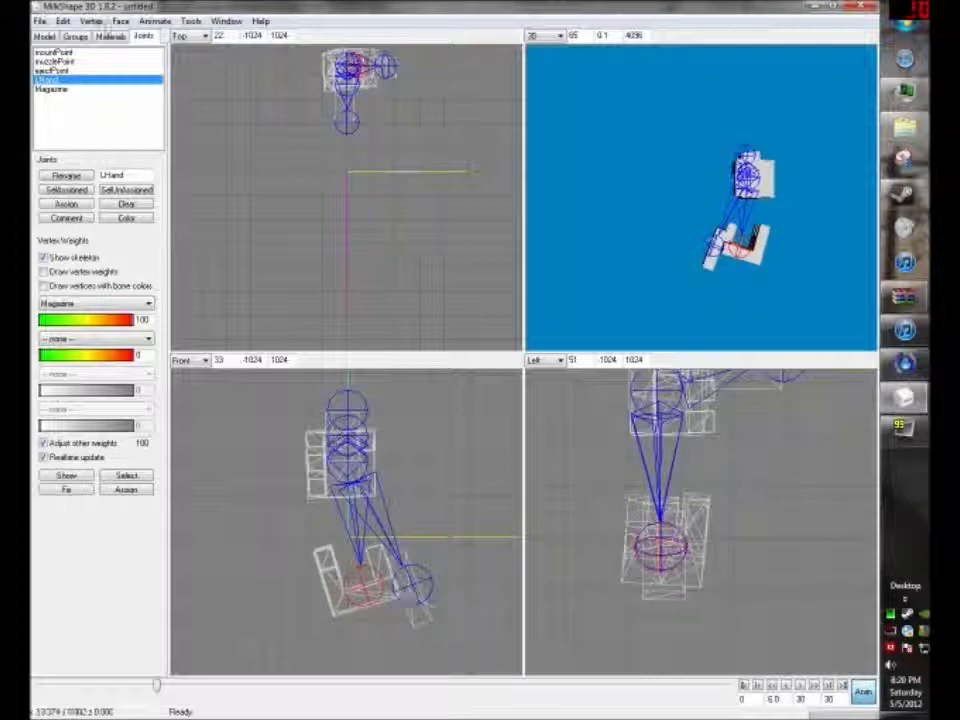
{"action": "left_click", "coordinate": [155, 21]}
{"action": "left_click", "coordinate": [188, 58]}
Step: At frame 6, move the Magazine joint back into the hand beneath the gun in the Front view and set a keyframe
{"action": "left_click", "coordinate": [50, 89]}
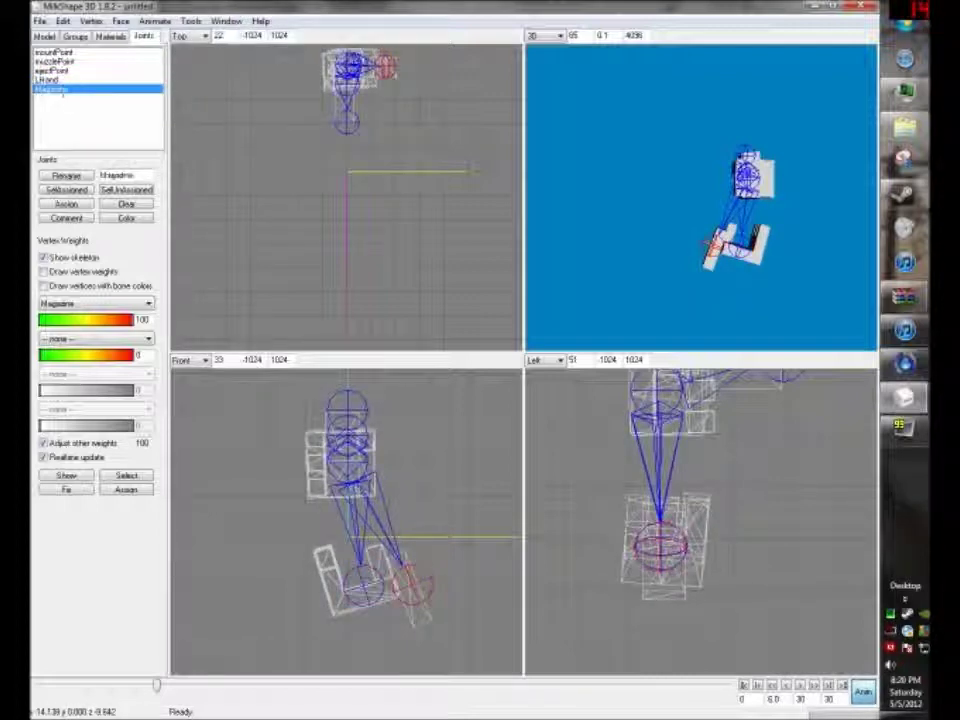
{"action": "left_click_drag", "start_coordinate": [395, 473], "coordinate": [328, 437]}
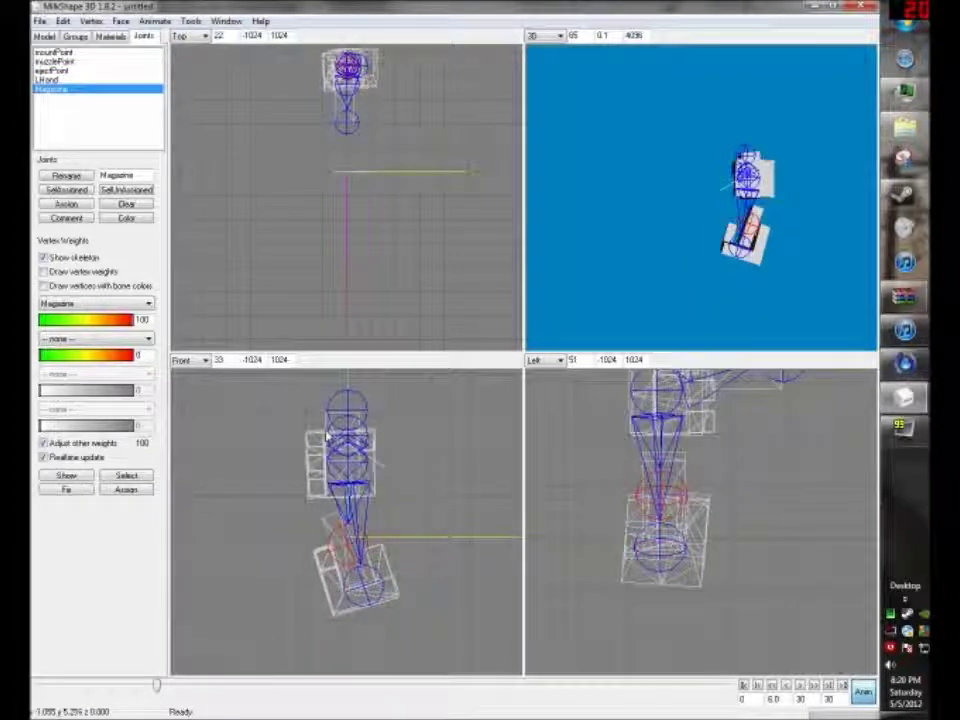
{"action": "left_click", "coordinate": [147, 25]}
{"action": "left_click", "coordinate": [182, 57]}
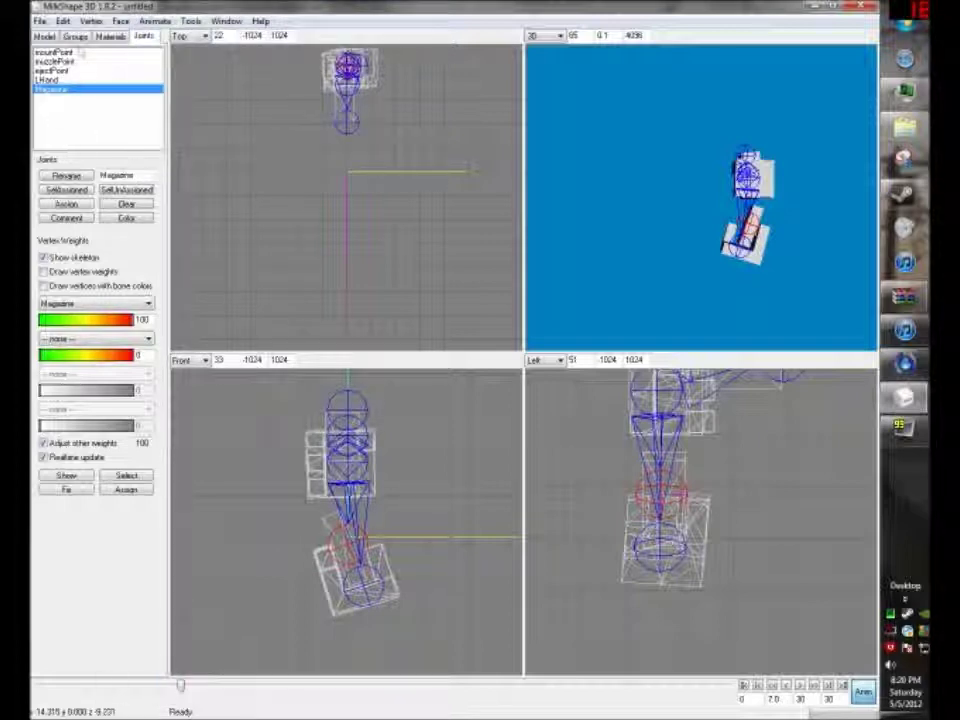
Step: At frame 7, rotate the Magazine joint upright, move it up to the underside of the gun, and set a keyframe
{"action": "left_click", "coordinate": [44, 36]}
{"action": "left_click", "coordinate": [66, 80]}
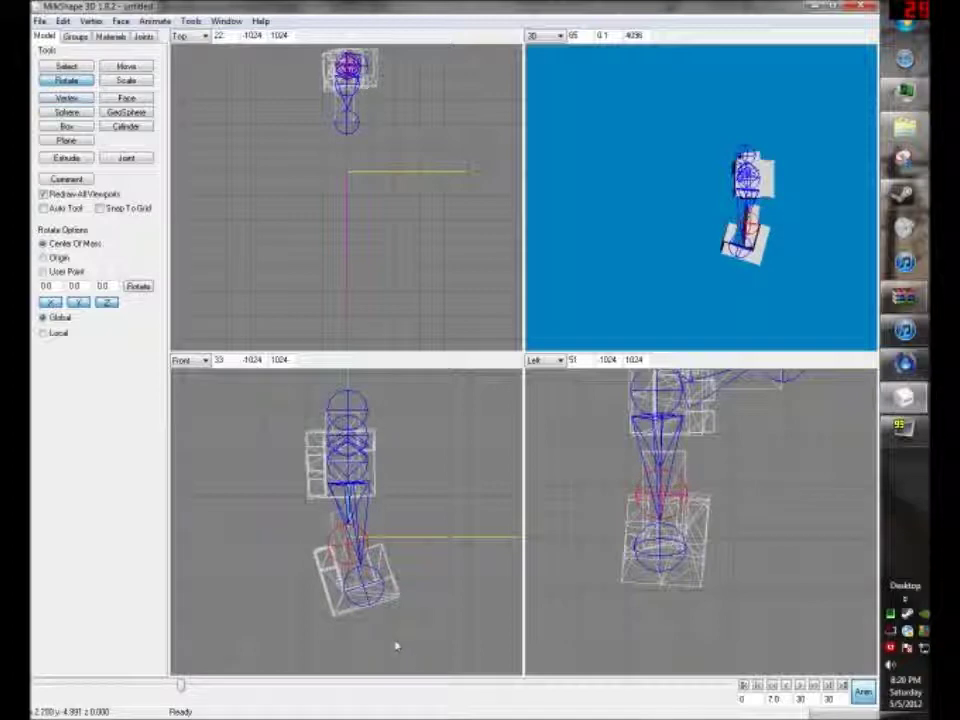
{"action": "left_click", "coordinate": [126, 66]}
{"action": "left_click_drag", "start_coordinate": [364, 564], "coordinate": [361, 531]}
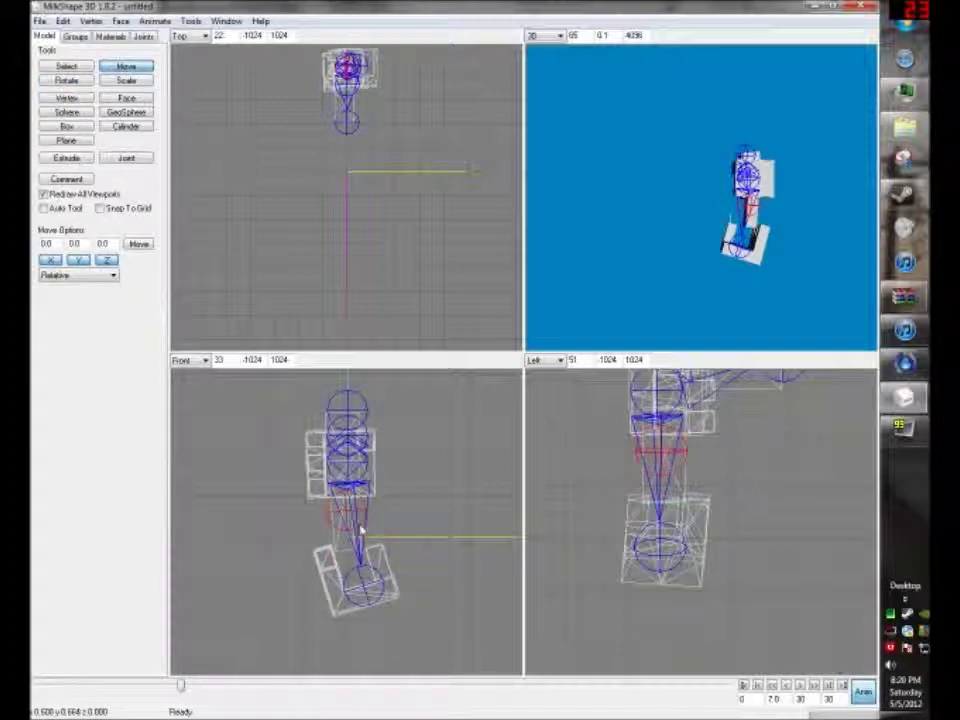
{"action": "left_click", "coordinate": [154, 21]}
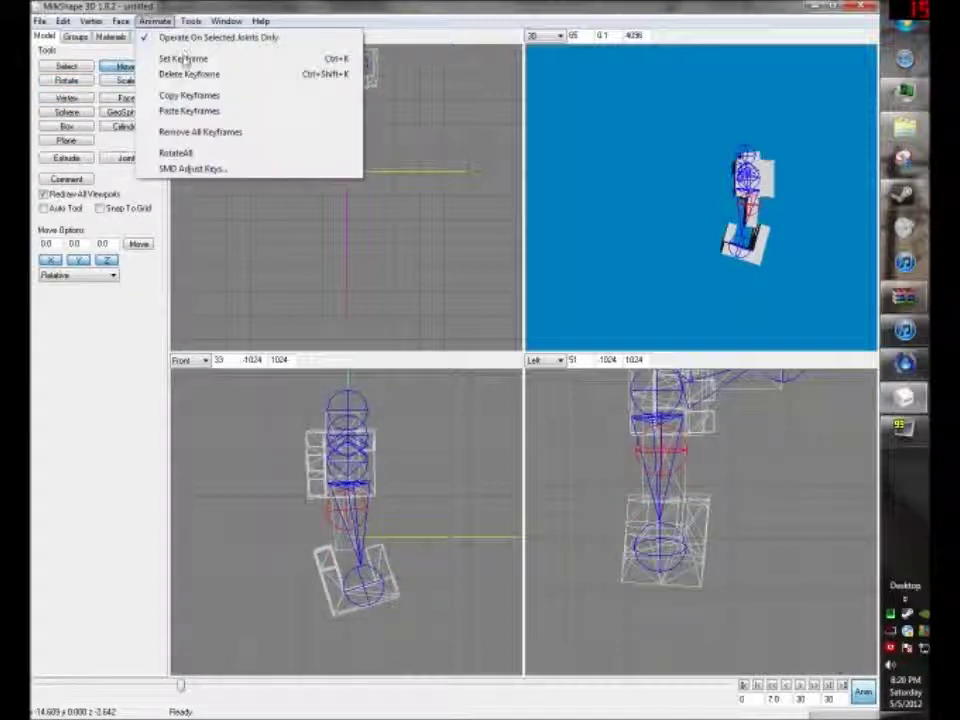
{"action": "left_click", "coordinate": [185, 58]}
Step: Copy the Magazine joint's keyframe from frame 1, paste it at frame 8, and set a keyframe
{"action": "left_click_drag", "start_coordinate": [183, 686], "coordinate": [40, 690]}
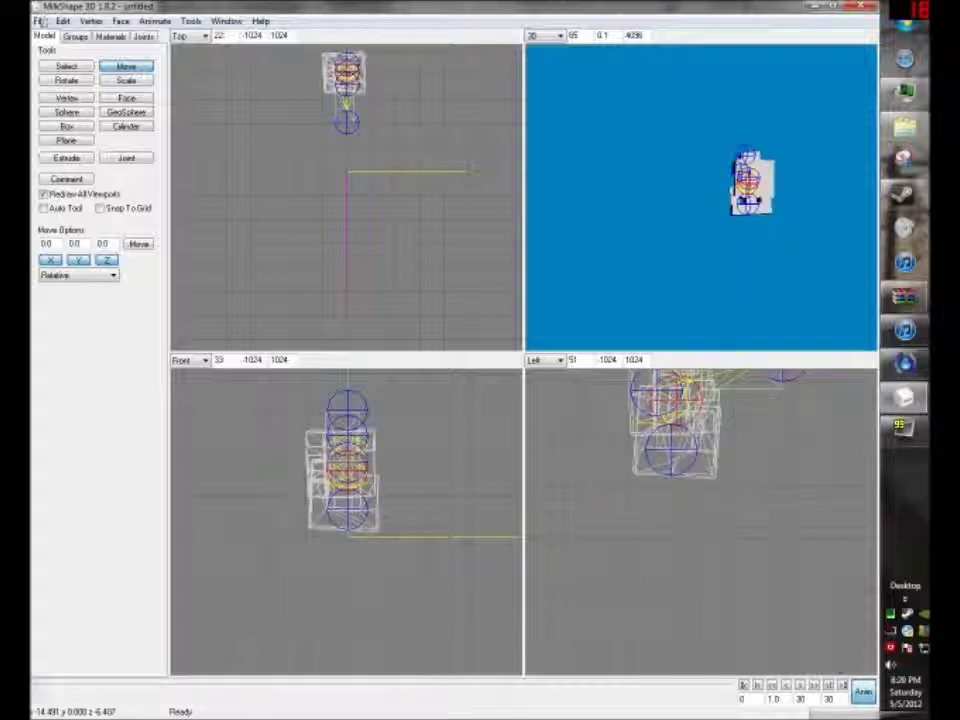
{"action": "left_click", "coordinate": [150, 21]}
{"action": "left_click", "coordinate": [190, 96]}
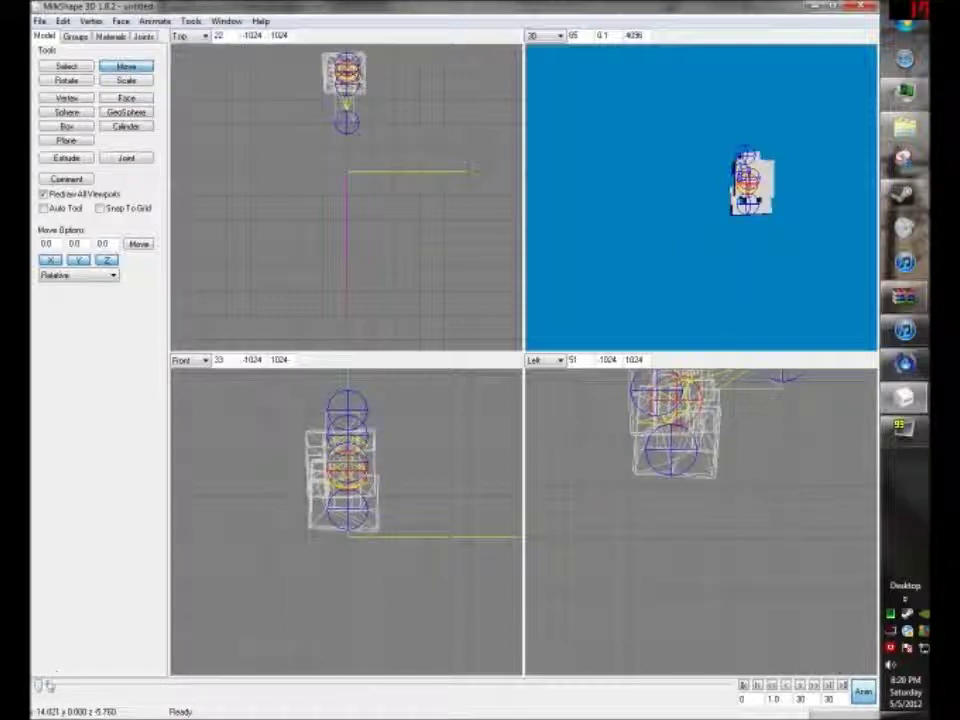
{"action": "left_click_drag", "start_coordinate": [40, 688], "coordinate": [204, 690]}
{"action": "left_click", "coordinate": [154, 21]}
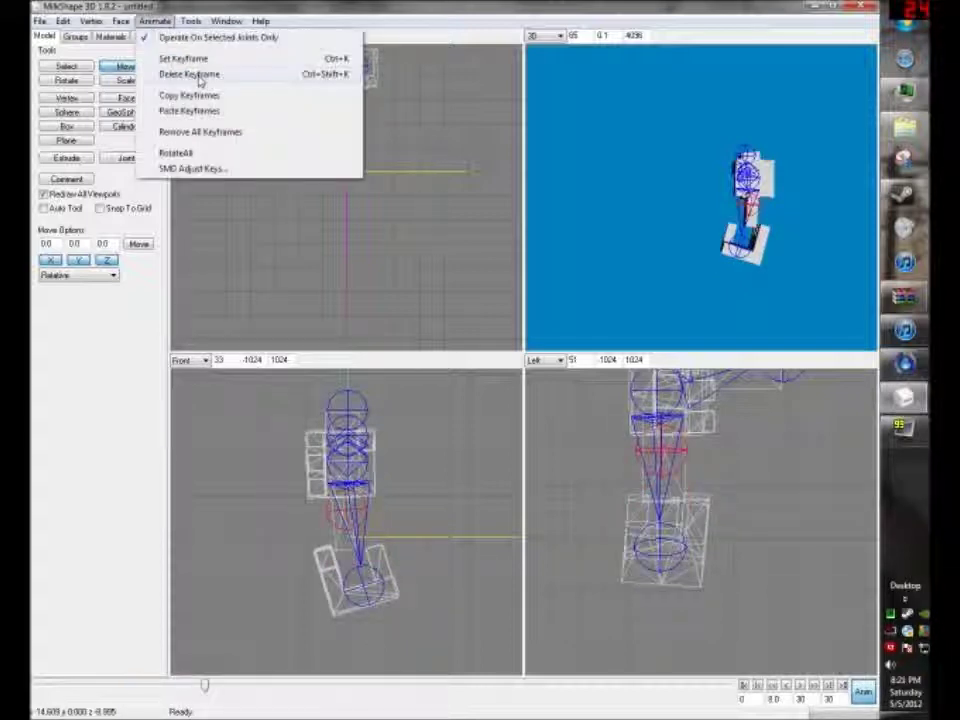
{"action": "left_click", "coordinate": [193, 113]}
{"action": "left_click", "coordinate": [155, 21]}
{"action": "left_click", "coordinate": [176, 60]}
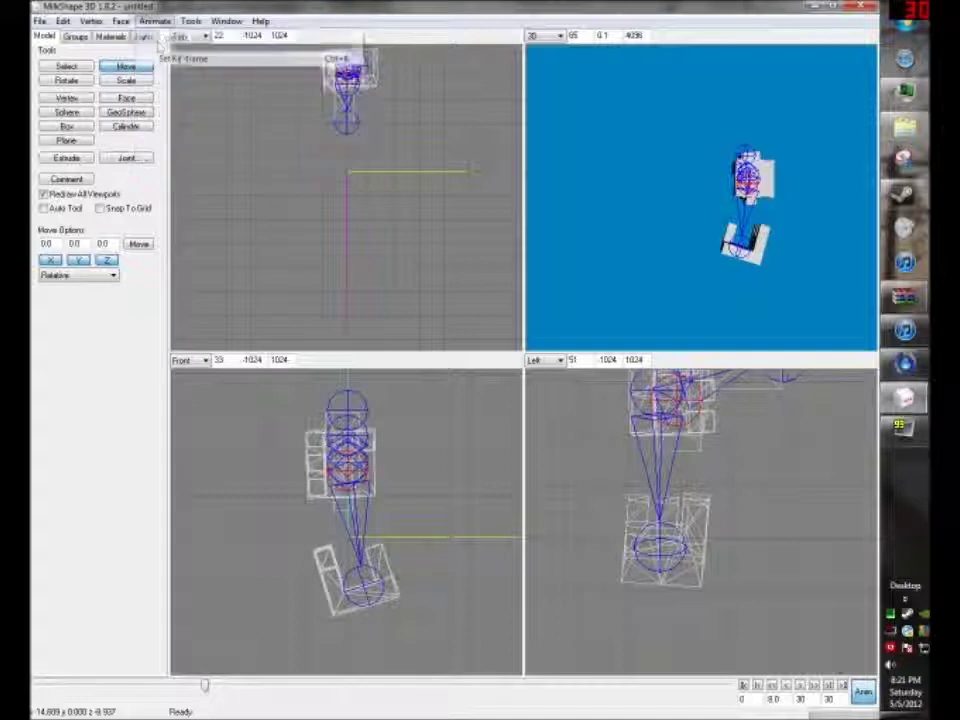
Step: At frame 7, move the LHand joint up under the magazine, rotate it upright in the Front view, and set a keyframe
{"action": "left_click", "coordinate": [144, 36]}
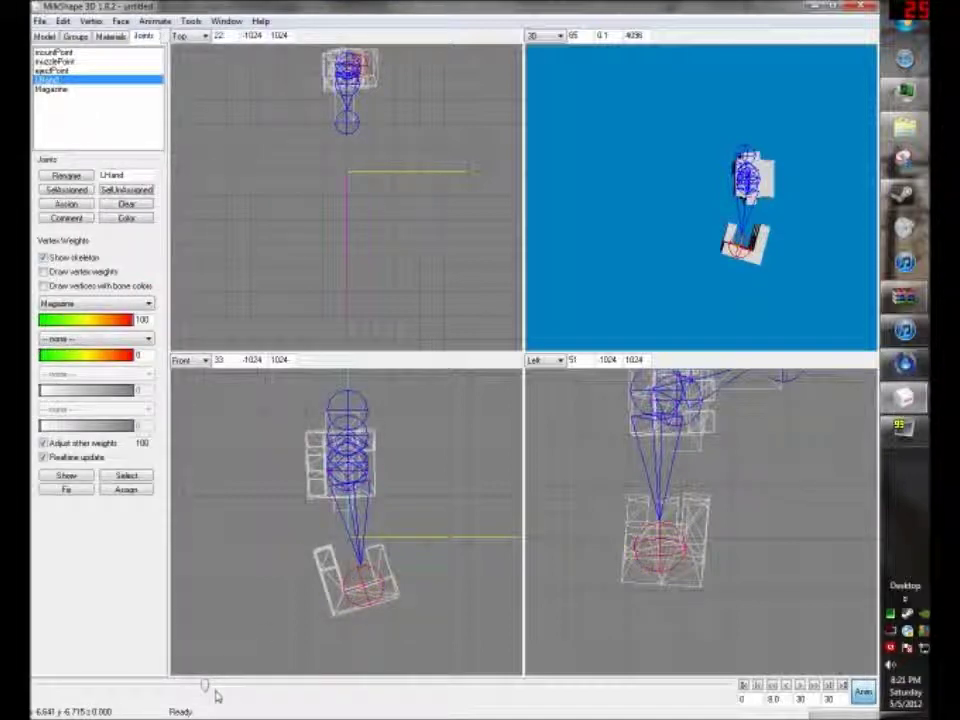
{"action": "left_click_drag", "start_coordinate": [205, 687], "coordinate": [183, 689]}
{"action": "left_click", "coordinate": [45, 36]}
{"action": "left_click", "coordinate": [127, 67]}
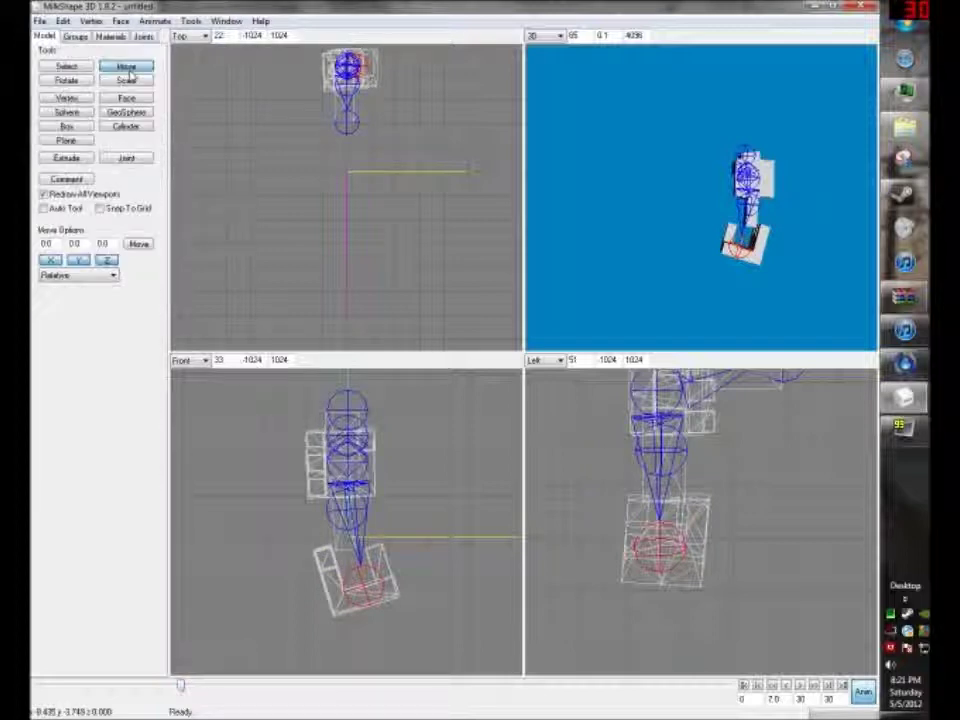
{"action": "left_click_drag", "start_coordinate": [386, 592], "coordinate": [374, 565]}
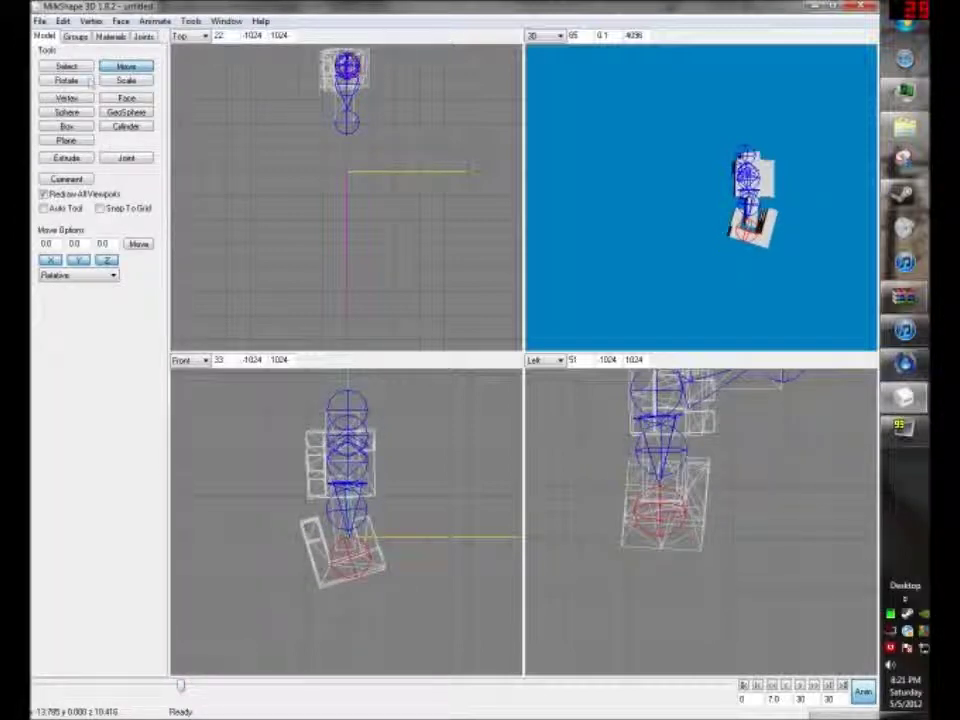
{"action": "left_click", "coordinate": [66, 80]}
{"action": "left_click_drag", "start_coordinate": [305, 585], "coordinate": [318, 543]}
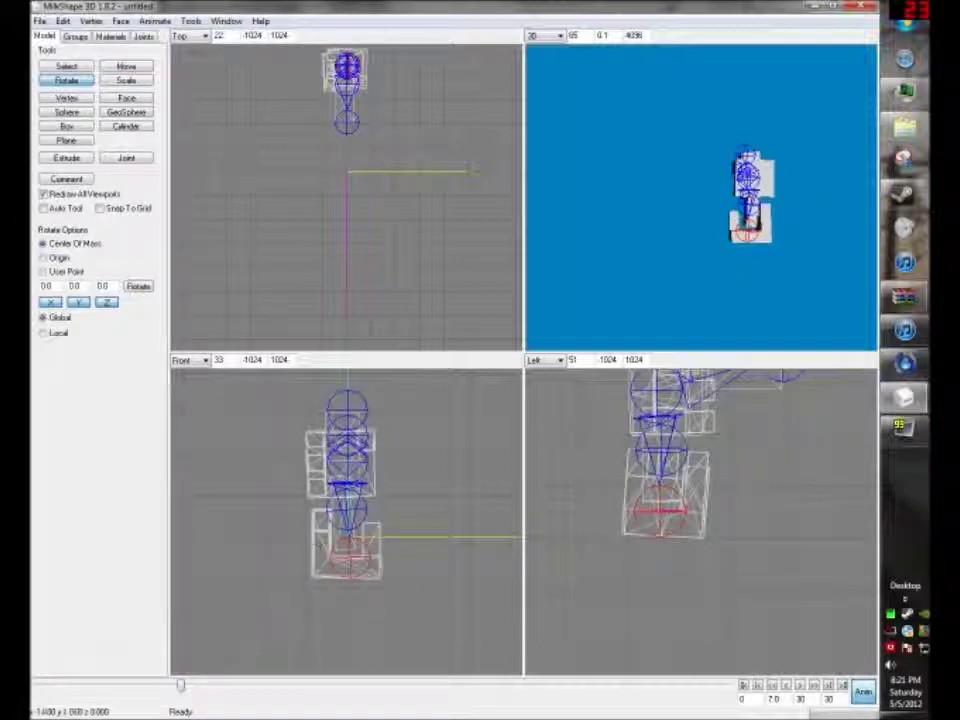
{"action": "left_click", "coordinate": [118, 67]}
{"action": "left_click_drag", "start_coordinate": [247, 539], "coordinate": [243, 533]}
{"action": "left_click", "coordinate": [159, 23]}
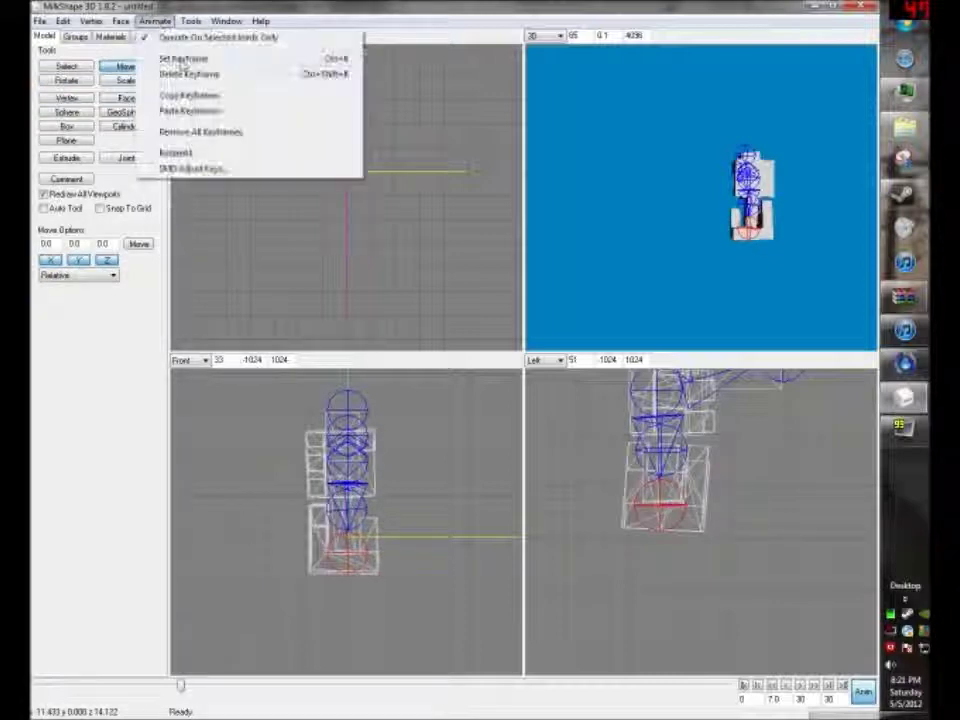
{"action": "left_click", "coordinate": [183, 59]}
Step: At frame 8, move the LHand joint up against the bottom of the gun and set a keyframe
{"action": "left_click_drag", "start_coordinate": [182, 688], "coordinate": [204, 688]}
{"action": "left_click", "coordinate": [155, 21]}
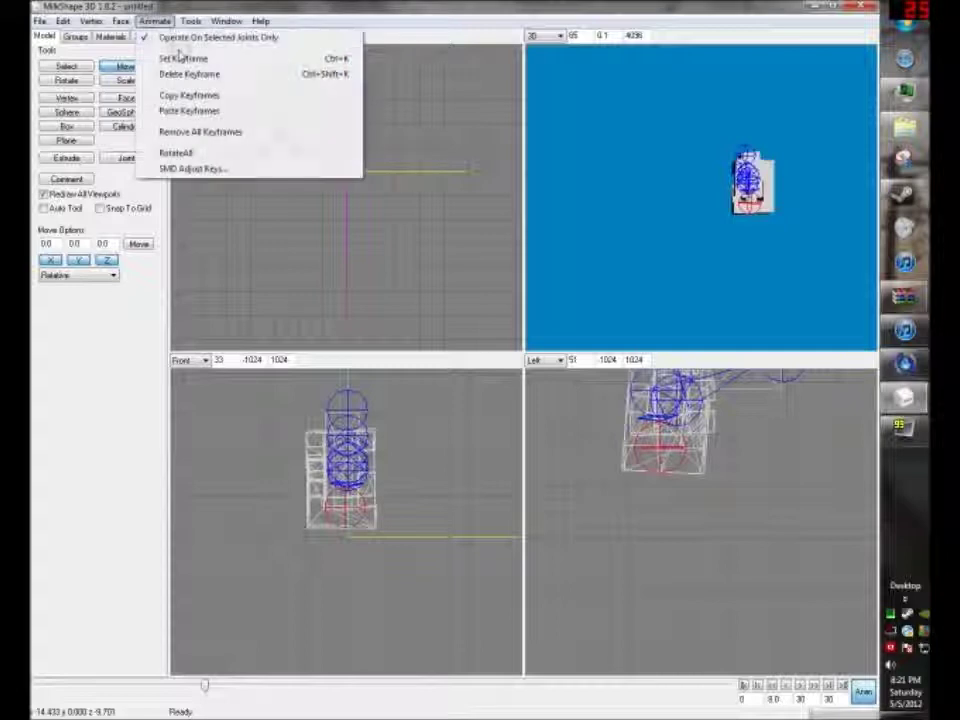
{"action": "left_click", "coordinate": [180, 58]}
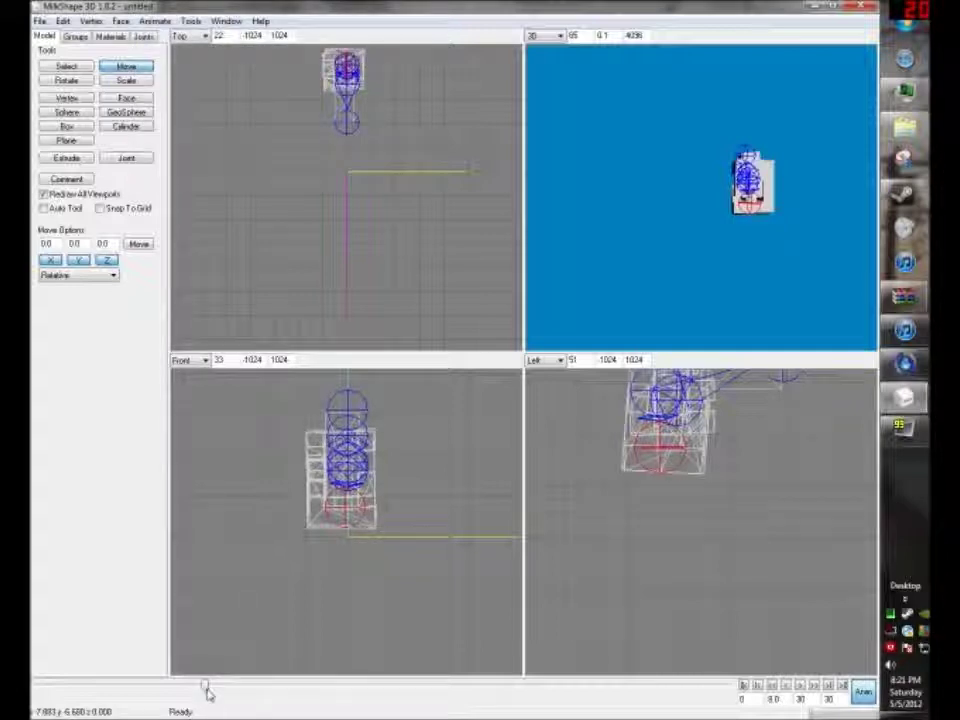
Step: Copy the LHand joint's keyframe from frame 1, paste it at frame 8, and set a keyframe
{"action": "left_click_drag", "start_coordinate": [205, 687], "coordinate": [38, 687]}
{"action": "left_click", "coordinate": [155, 21]}
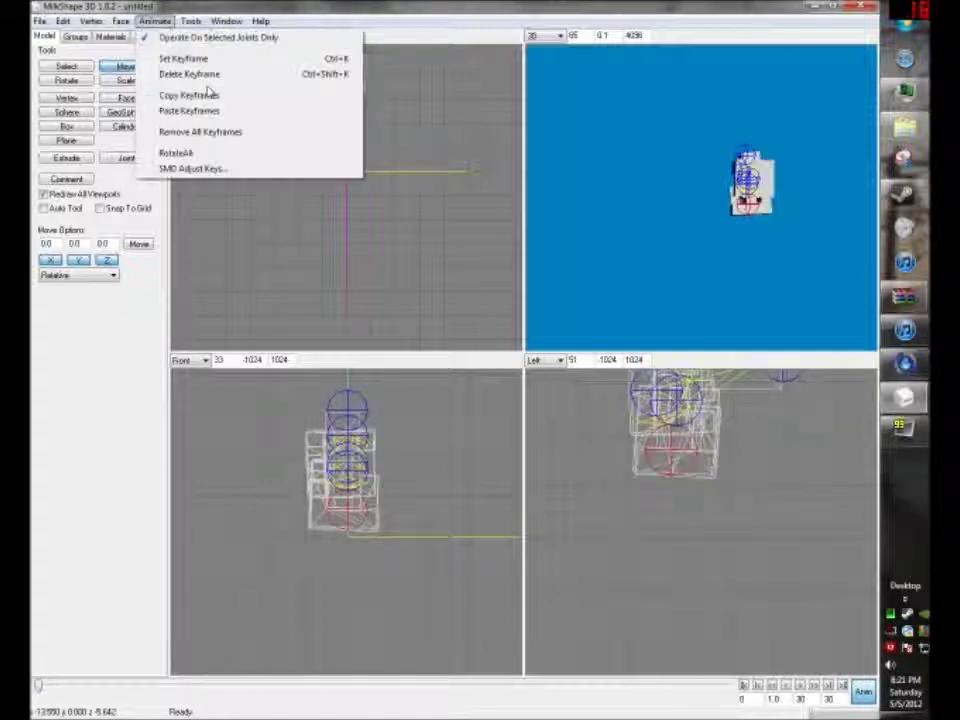
{"action": "left_click", "coordinate": [195, 94]}
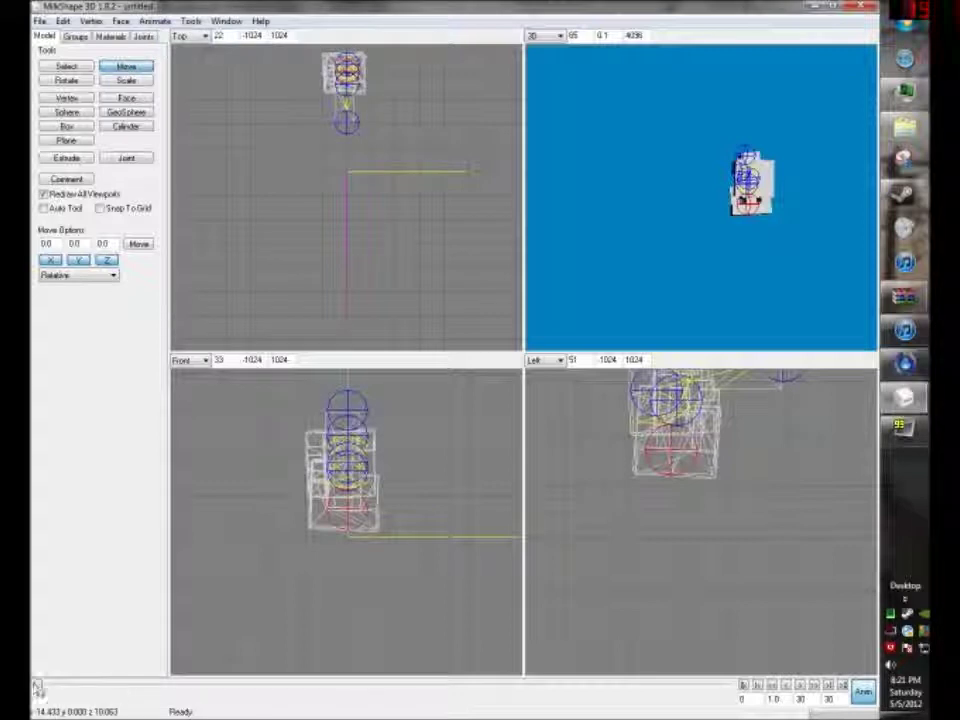
{"action": "left_click_drag", "start_coordinate": [38, 687], "coordinate": [204, 688]}
{"action": "left_click", "coordinate": [155, 21]}
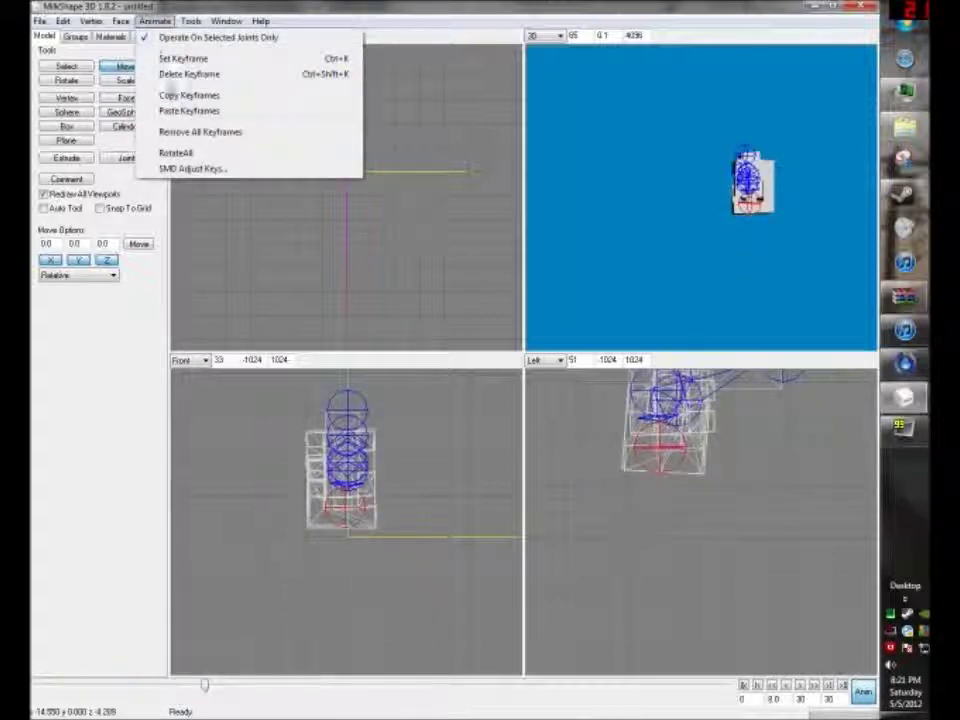
{"action": "left_click", "coordinate": [176, 111]}
{"action": "left_click", "coordinate": [155, 21]}
{"action": "left_click", "coordinate": [184, 58]}
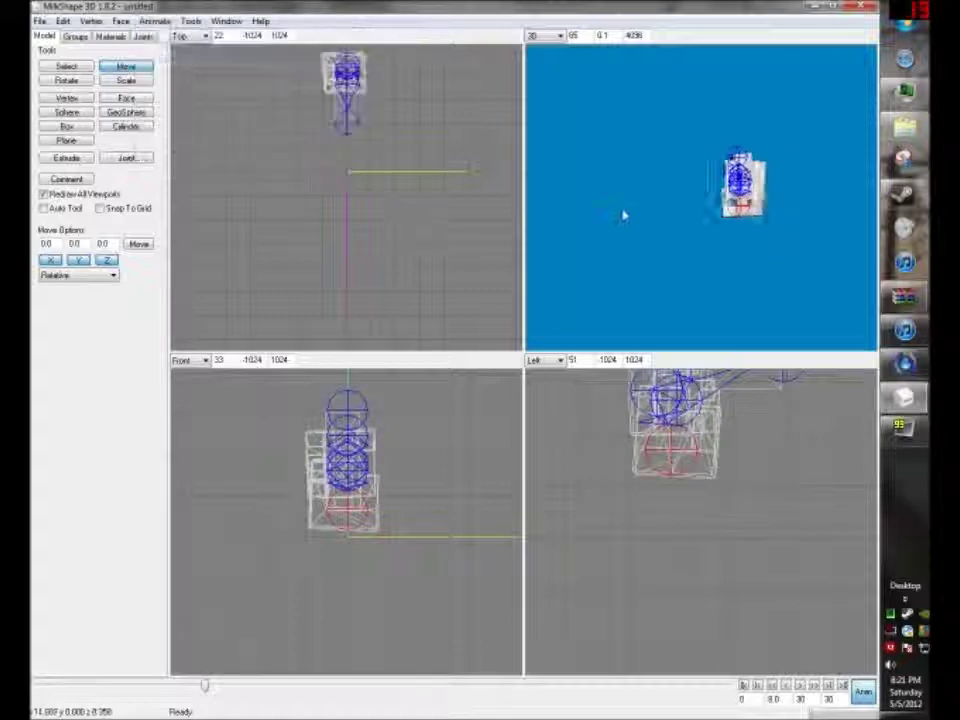
{"action": "left_click_drag", "start_coordinate": [624, 214], "coordinate": [641, 247]}
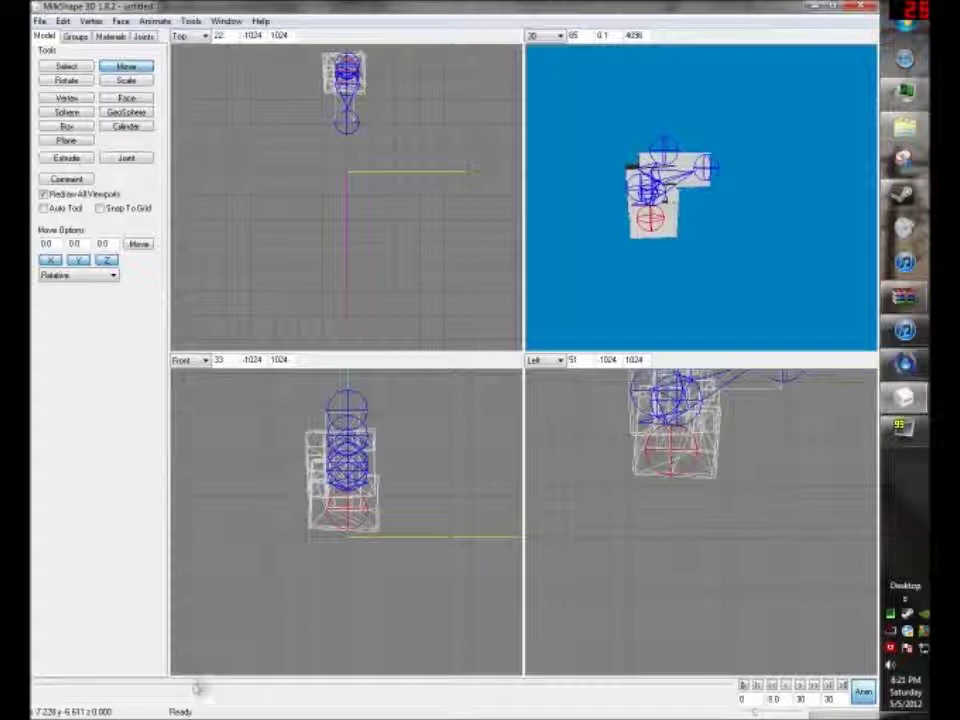
Step: Copy the LHand joint's keyframe from frame 3, paste it at frame 4, and set a keyframe
{"action": "left_click_drag", "start_coordinate": [197, 688], "coordinate": [87, 688]}
{"action": "left_click", "coordinate": [147, 22]}
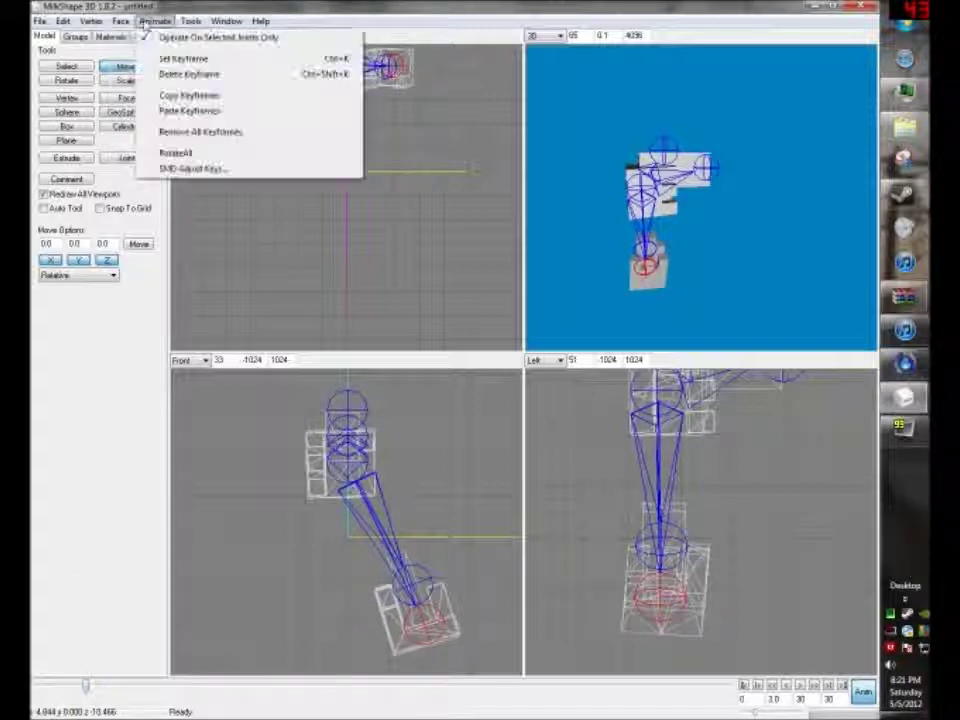
{"action": "left_click", "coordinate": [173, 97]}
{"action": "left_click_drag", "start_coordinate": [88, 690], "coordinate": [108, 688]}
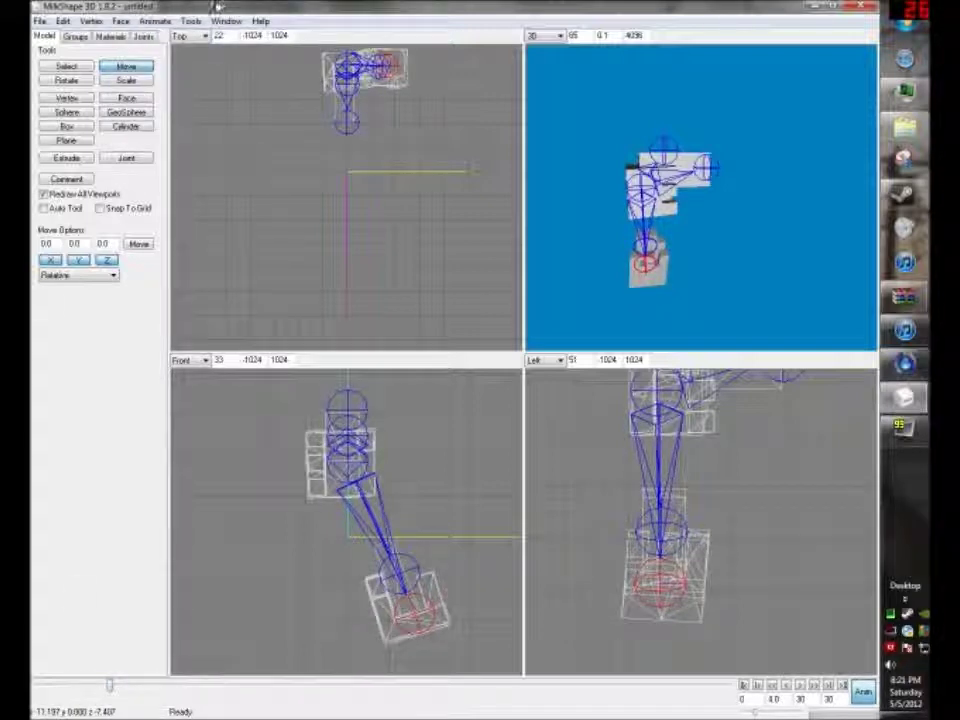
{"action": "left_click", "coordinate": [155, 20]}
{"action": "left_click", "coordinate": [187, 113]}
{"action": "left_click", "coordinate": [155, 21]}
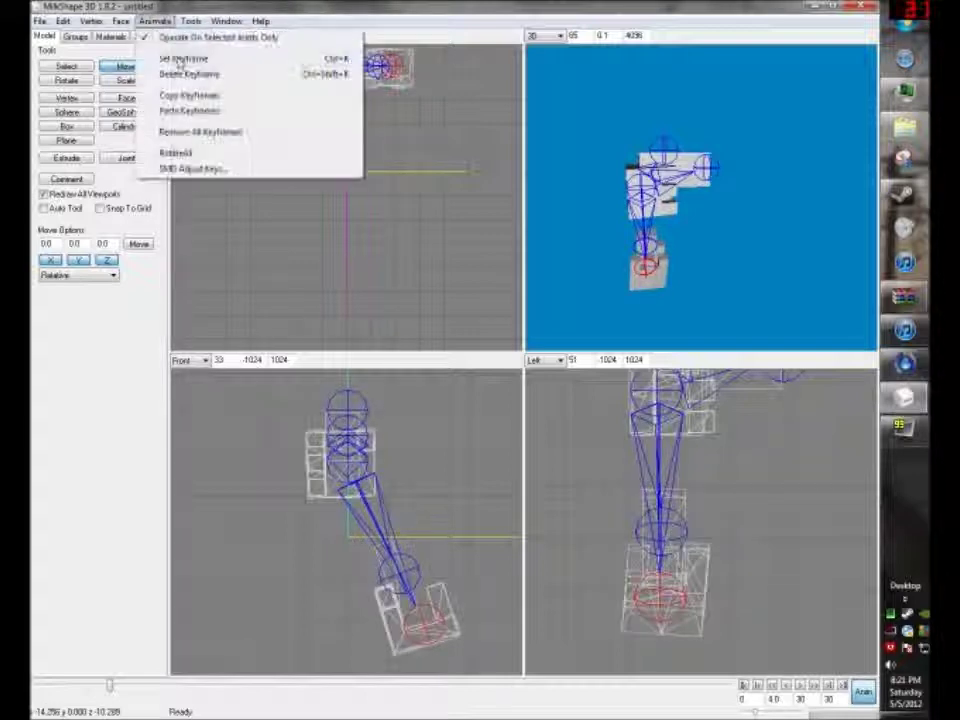
{"action": "left_click", "coordinate": [181, 61]}
{"action": "mouse_move", "coordinate": [114, 689]}
{"action": "left_mouse_down"}
{"action": "mouse_move", "coordinate": [37, 689]}
{"action": "mouse_move", "coordinate": [109, 690]}
{"action": "mouse_move", "coordinate": [120, 694]}
{"action": "mouse_move", "coordinate": [82, 700]}
{"action": "mouse_move", "coordinate": [175, 707]}
{"action": "mouse_move", "coordinate": [112, 711]}
{"action": "left_mouse_up"}
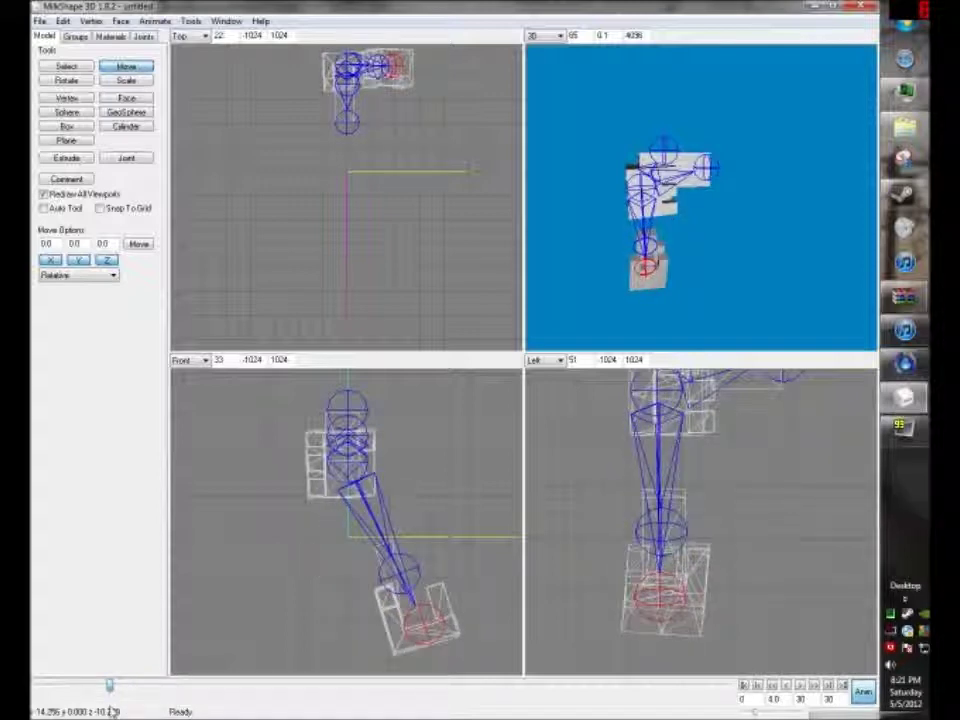
Step: Select the Magazine joint, copy its keyframe from frame 3, paste it at frame 4, and set a keyframe
{"action": "left_click", "coordinate": [143, 36]}
{"action": "left_click", "coordinate": [73, 89]}
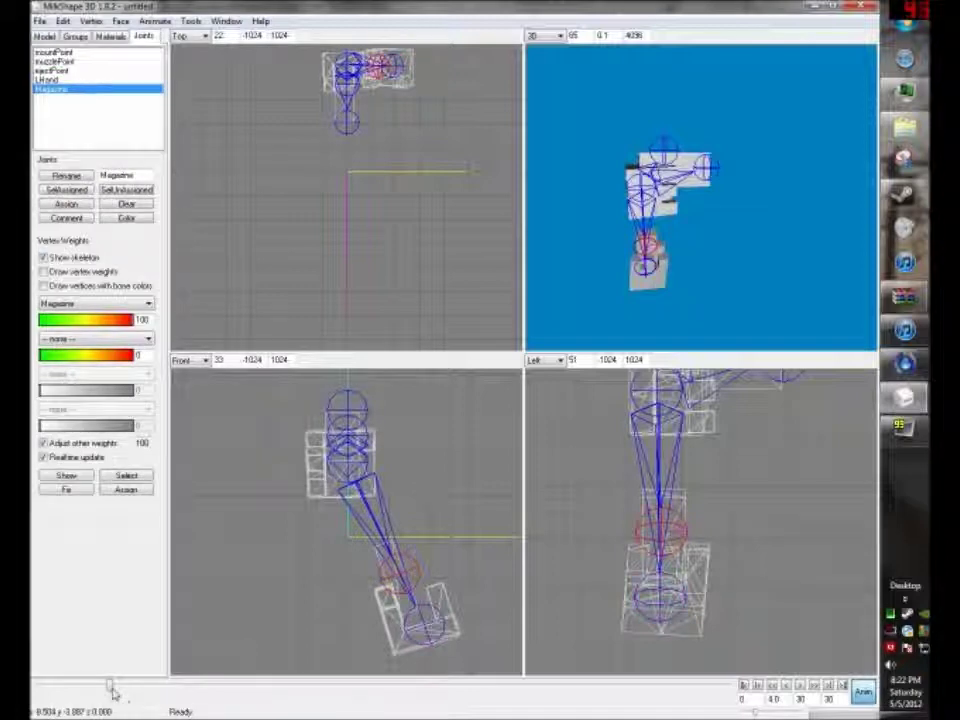
{"action": "left_click_drag", "start_coordinate": [100, 693], "coordinate": [86, 690]}
{"action": "left_click", "coordinate": [150, 20]}
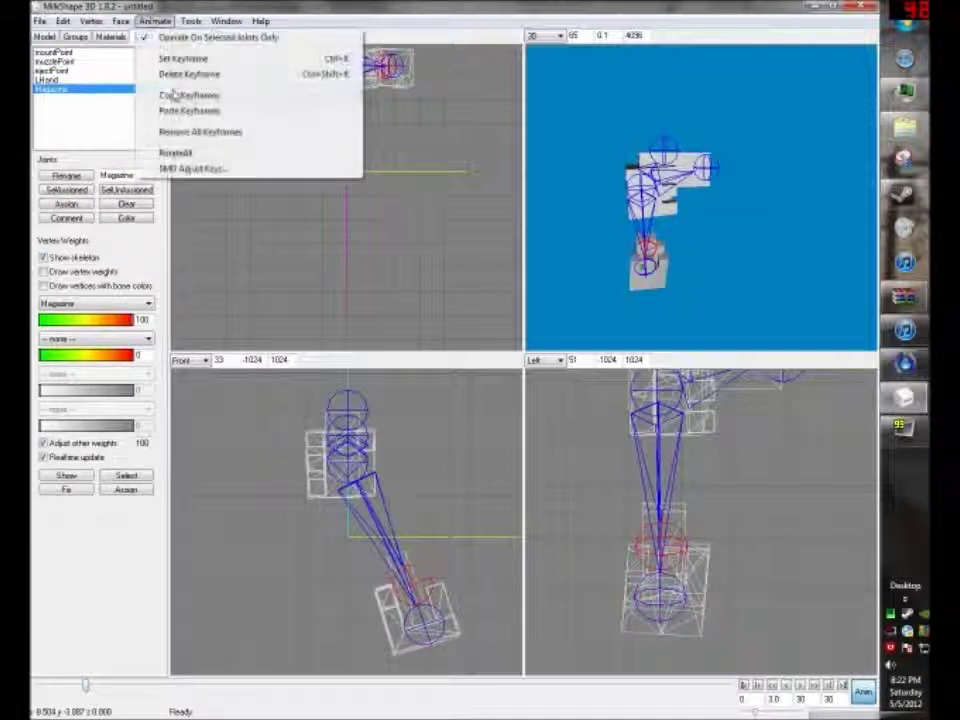
{"action": "left_click", "coordinate": [173, 94]}
{"action": "left_click_drag", "start_coordinate": [86, 688], "coordinate": [110, 688]}
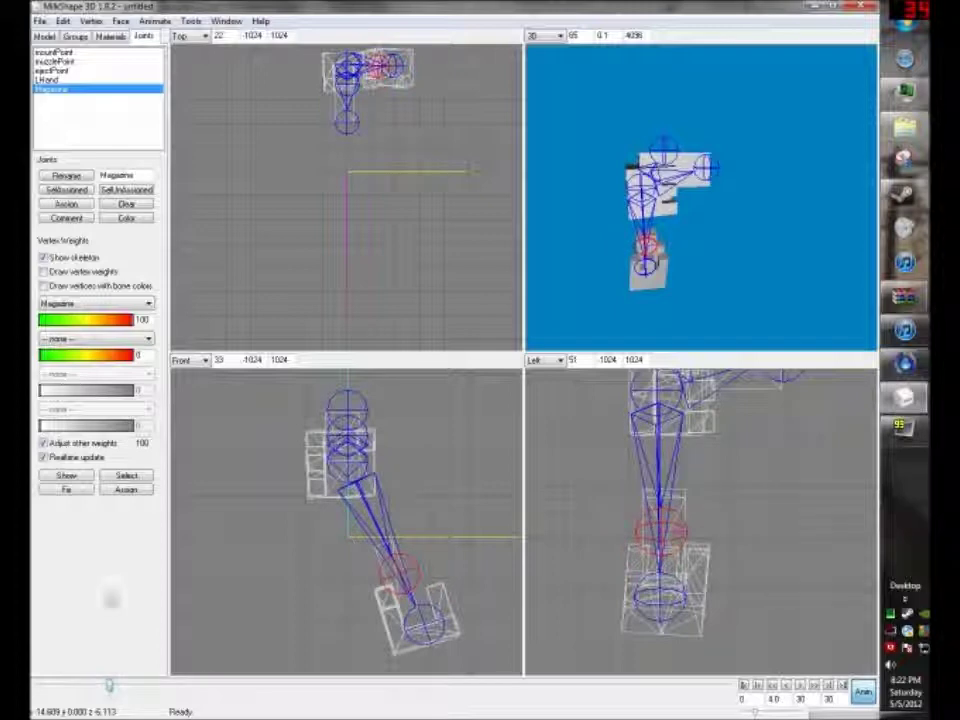
{"action": "left_click", "coordinate": [155, 20]}
{"action": "left_click", "coordinate": [172, 112]}
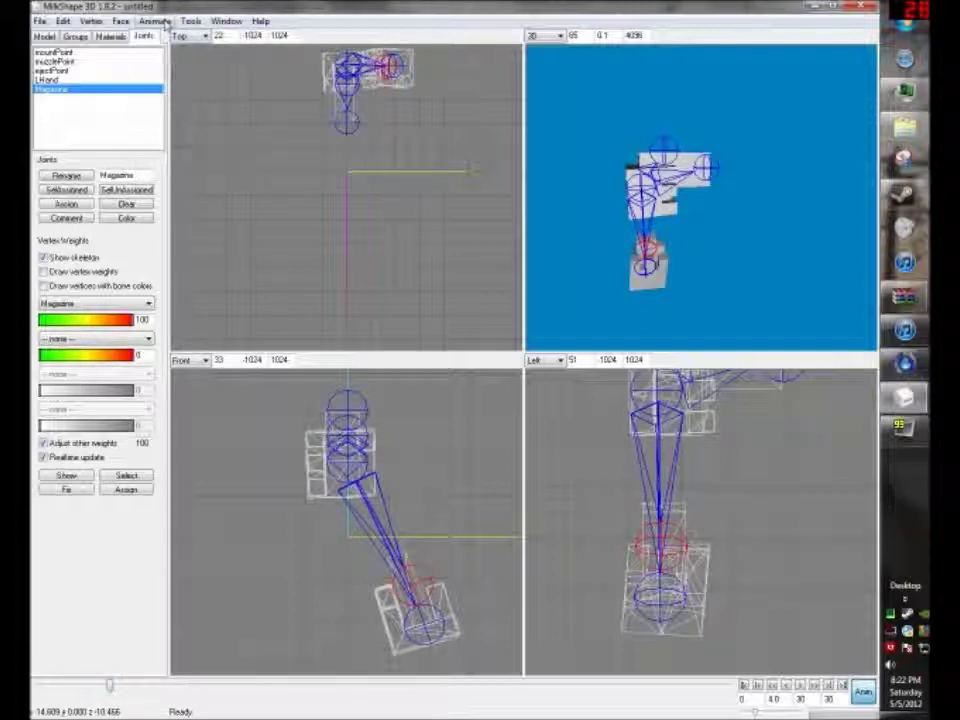
{"action": "left_click", "coordinate": [155, 20]}
{"action": "left_click", "coordinate": [185, 58]}
Step: Hide the skeleton, set the animation's end frame to 14, and play the reload animation in the 3D view
{"action": "left_click_drag", "start_coordinate": [110, 688], "coordinate": [180, 686]}
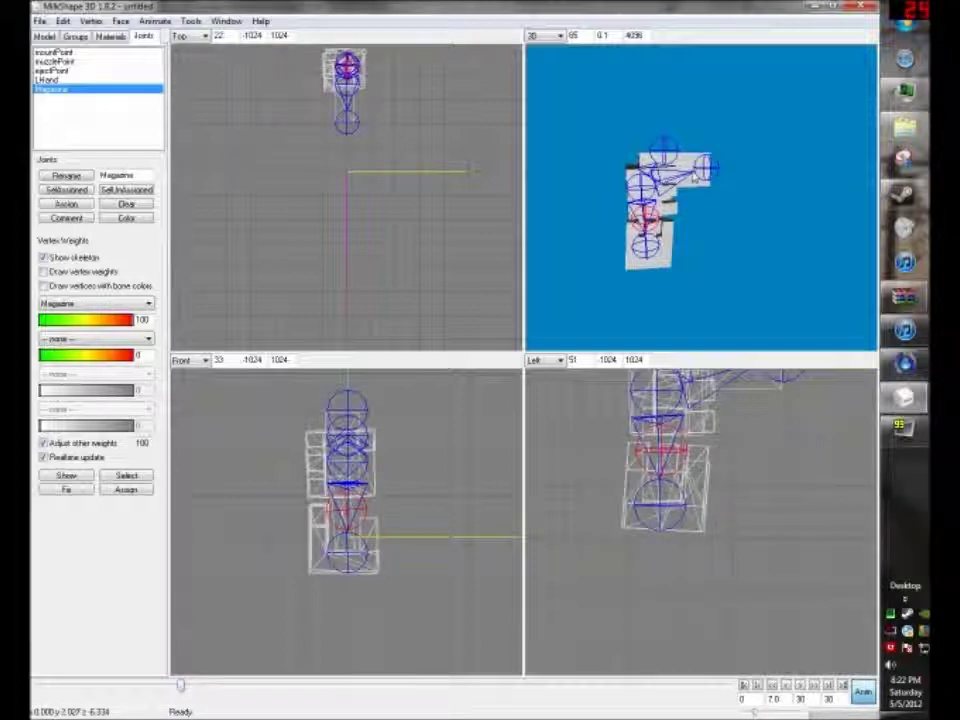
{"action": "left_click", "coordinate": [801, 688]}
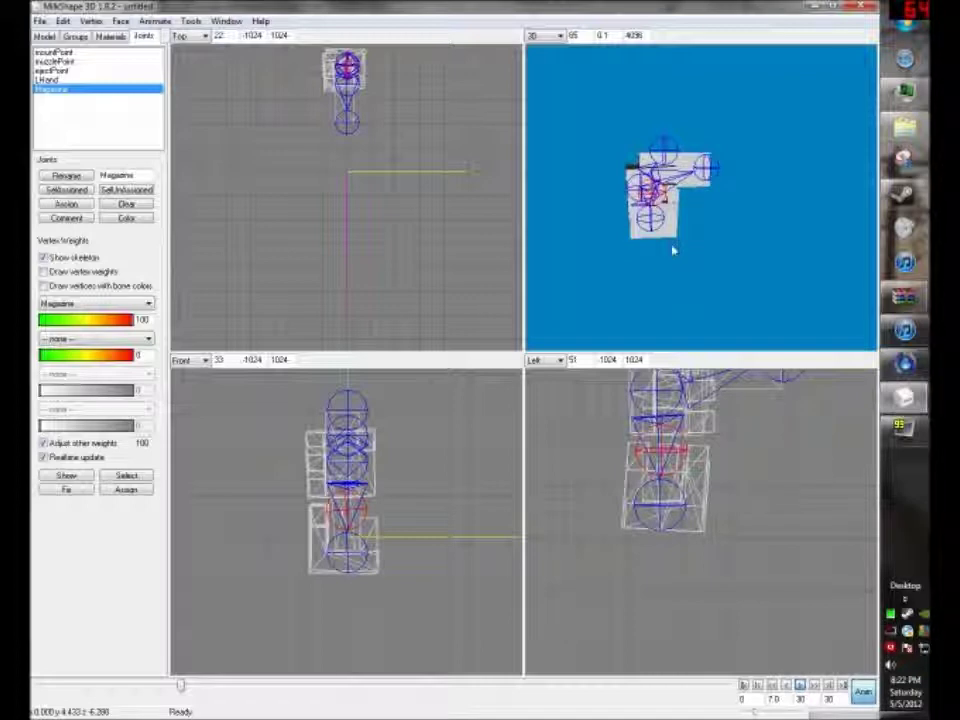
{"action": "left_click_drag", "start_coordinate": [673, 251], "coordinate": [775, 270]}
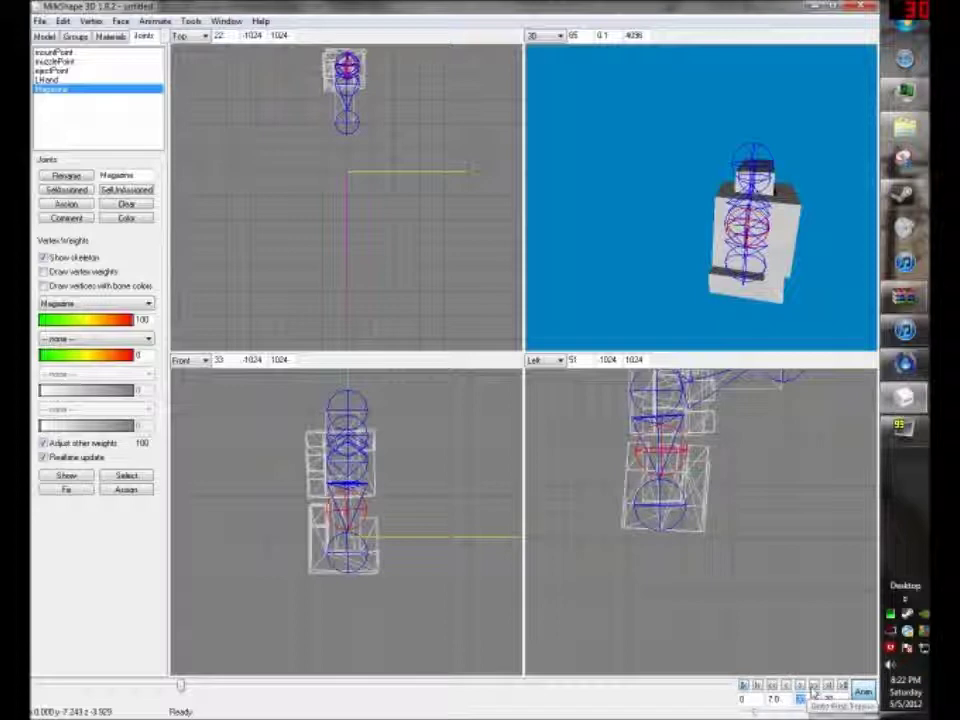
{"action": "left_click", "coordinate": [44, 258]}
{"action": "left_click_drag", "start_coordinate": [690, 308], "coordinate": [870, 284]}
{"action": "left_click_drag", "start_coordinate": [763, 296], "coordinate": [805, 304]}
{"action": "left_click", "coordinate": [802, 687]}
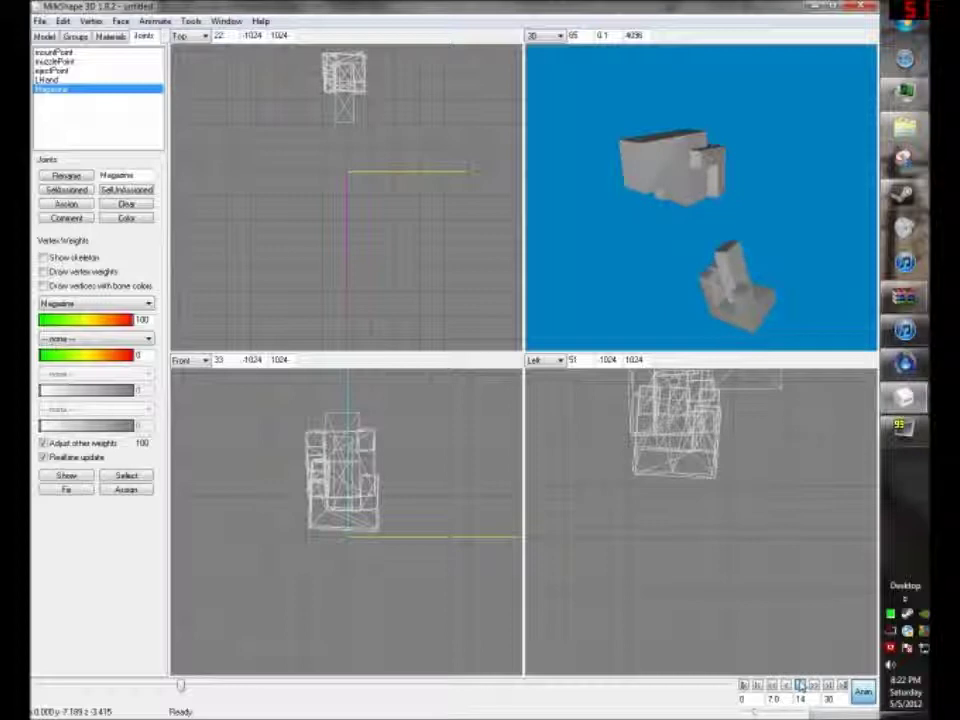
Step: Select the mountPoint joint, show the skeleton again, and turn the 3D view to the gun's side
{"action": "left_click", "coordinate": [58, 53]}
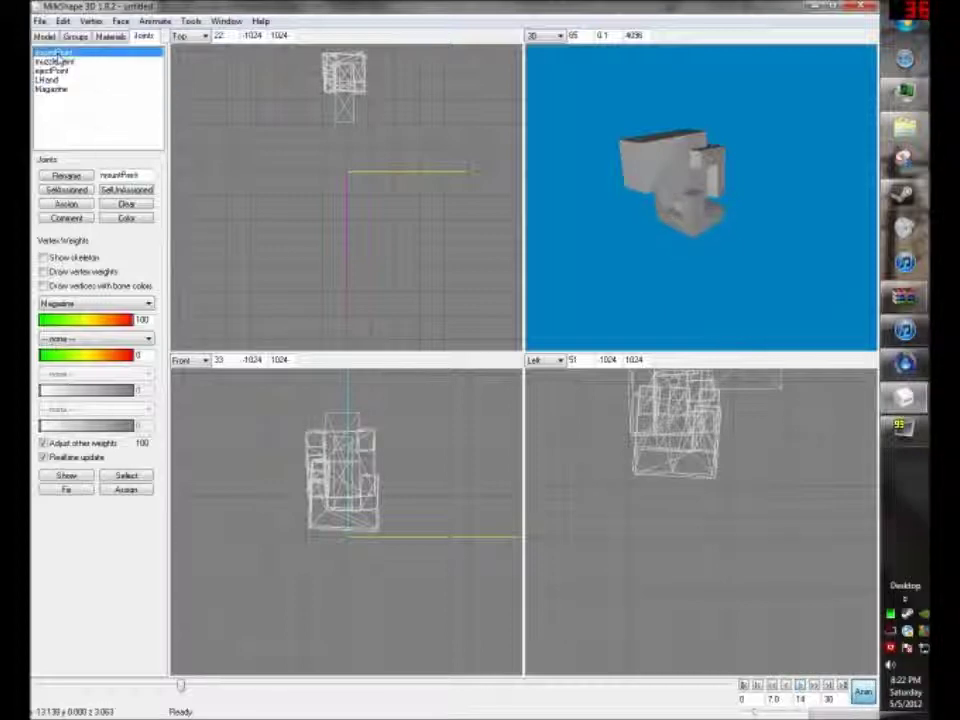
{"action": "left_click", "coordinate": [57, 257]}
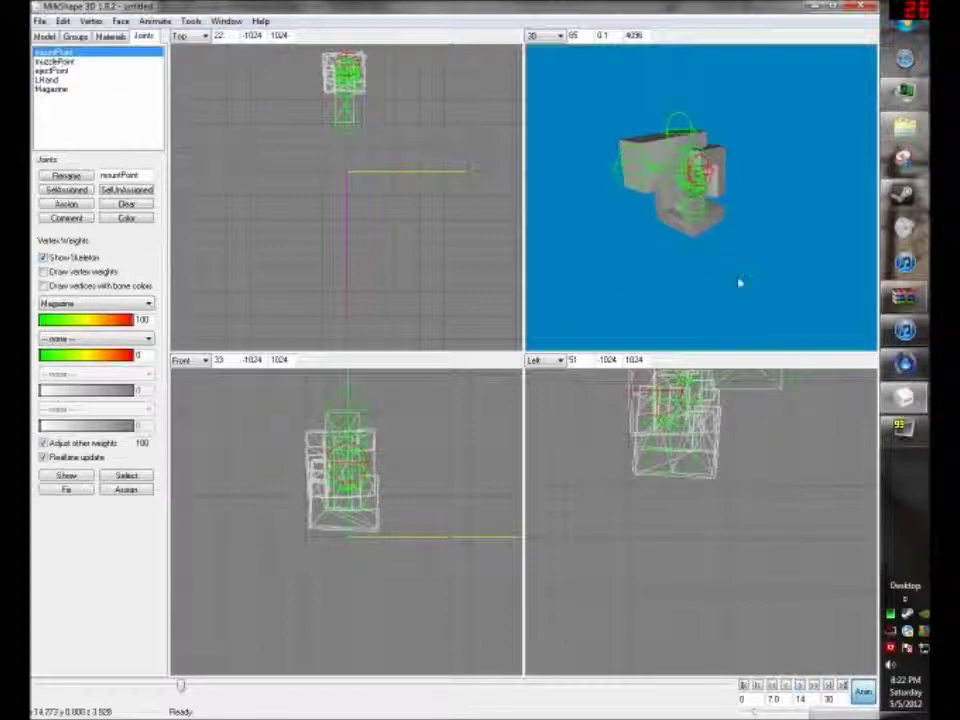
{"action": "left_click_drag", "start_coordinate": [739, 279], "coordinate": [698, 246]}
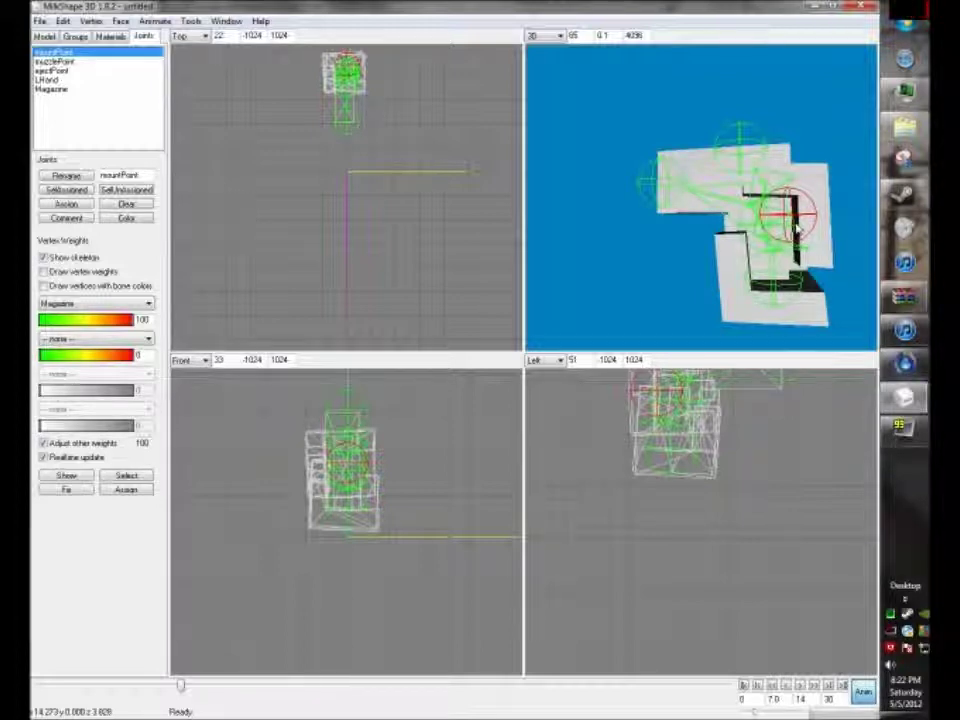
Step: At frame 8, rotate the mountPoint joint in the Left view to tilt the gun muzzle-up, move it upward, and set a keyframe
{"action": "left_click", "coordinate": [75, 36]}
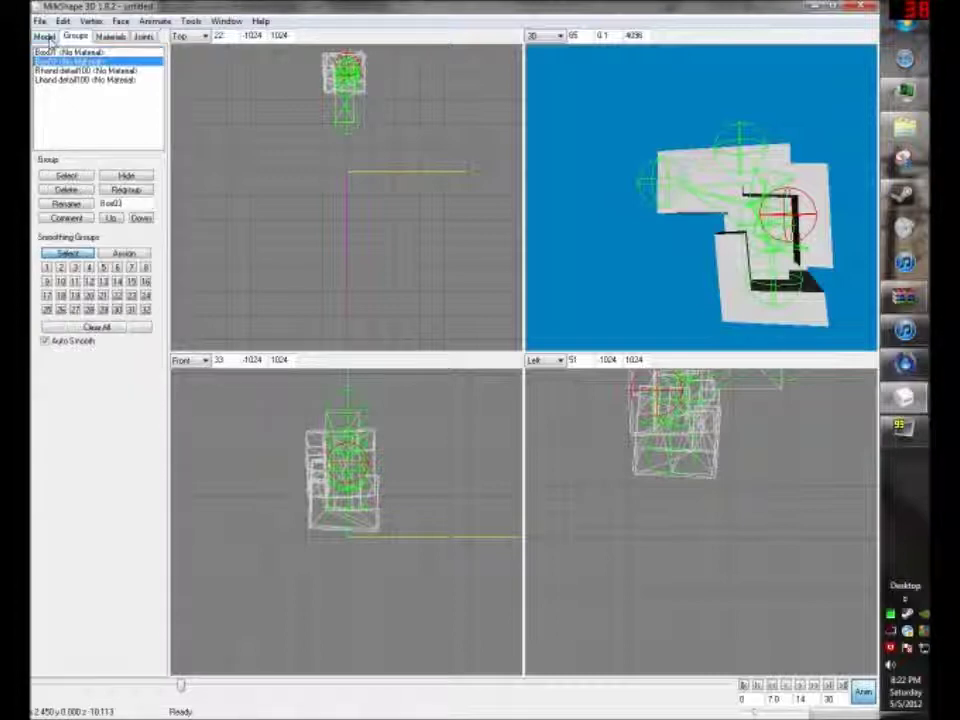
{"action": "left_click", "coordinate": [46, 36]}
{"action": "left_click", "coordinate": [66, 80]}
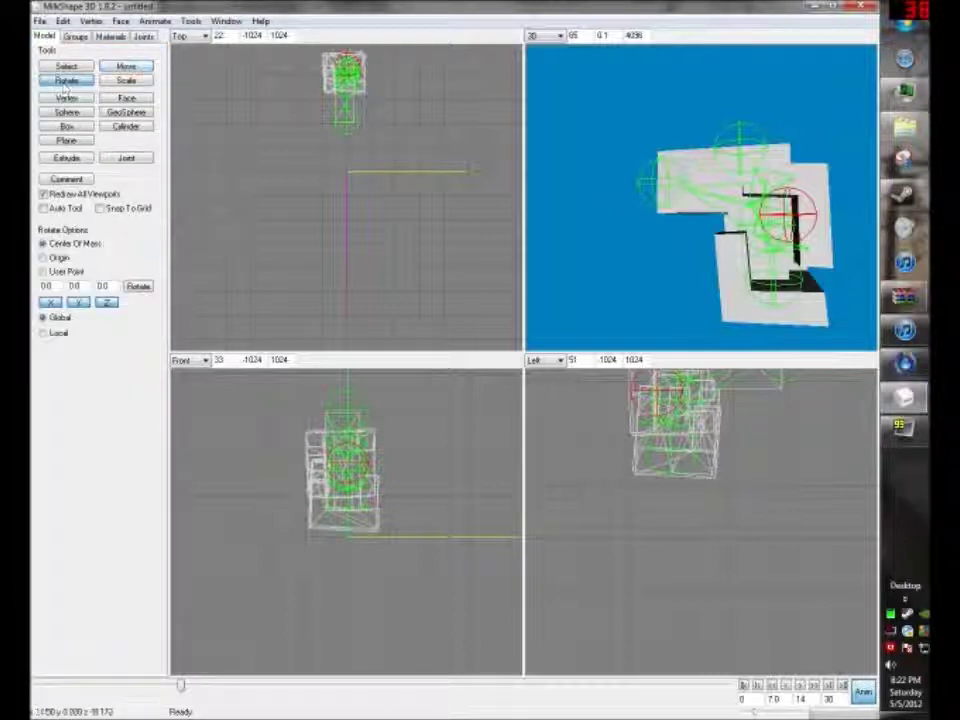
{"action": "mouse_move", "coordinate": [179, 690]}
{"action": "left_mouse_down"}
{"action": "mouse_move", "coordinate": [162, 687]}
{"action": "mouse_move", "coordinate": [196, 693]}
{"action": "left_mouse_up"}
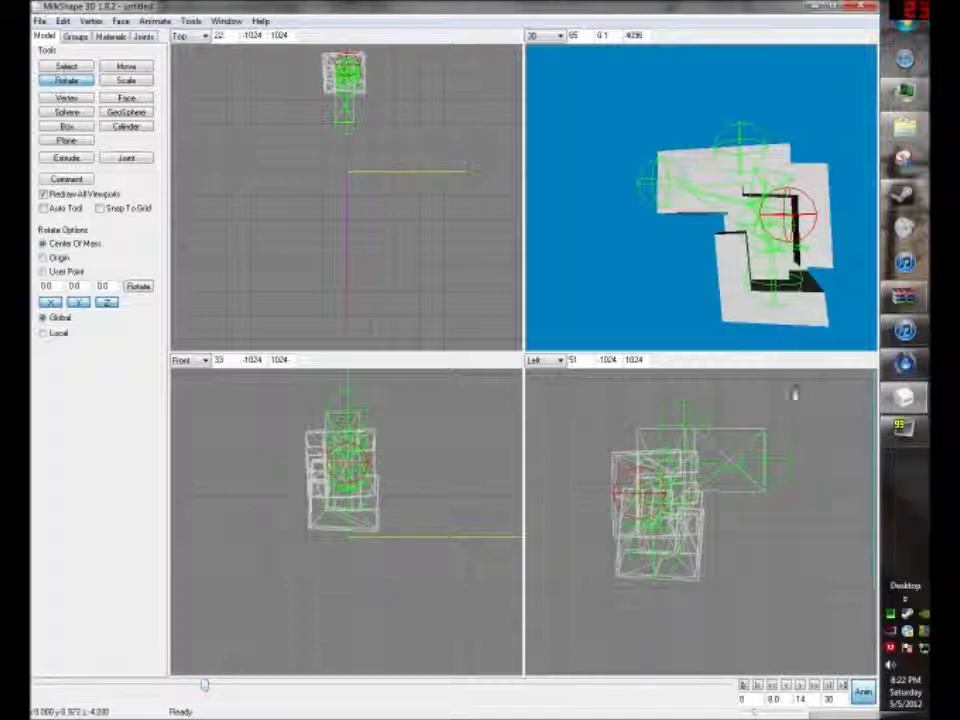
{"action": "left_click_drag", "start_coordinate": [692, 540], "coordinate": [612, 500]}
{"action": "left_click", "coordinate": [124, 66]}
{"action": "left_click", "coordinate": [155, 20]}
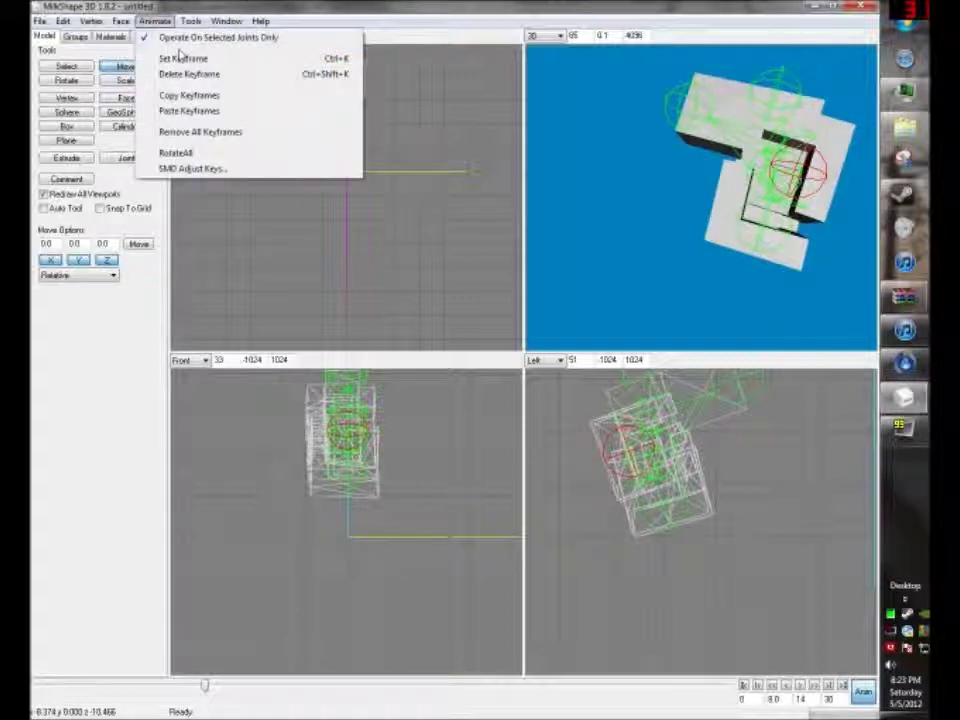
{"action": "left_click", "coordinate": [180, 57]}
Step: Copy the mountPoint joint's keyframe from frame 1, paste it at frame 7, and set a keyframe
{"action": "left_click_drag", "start_coordinate": [202, 690], "coordinate": [86, 685]}
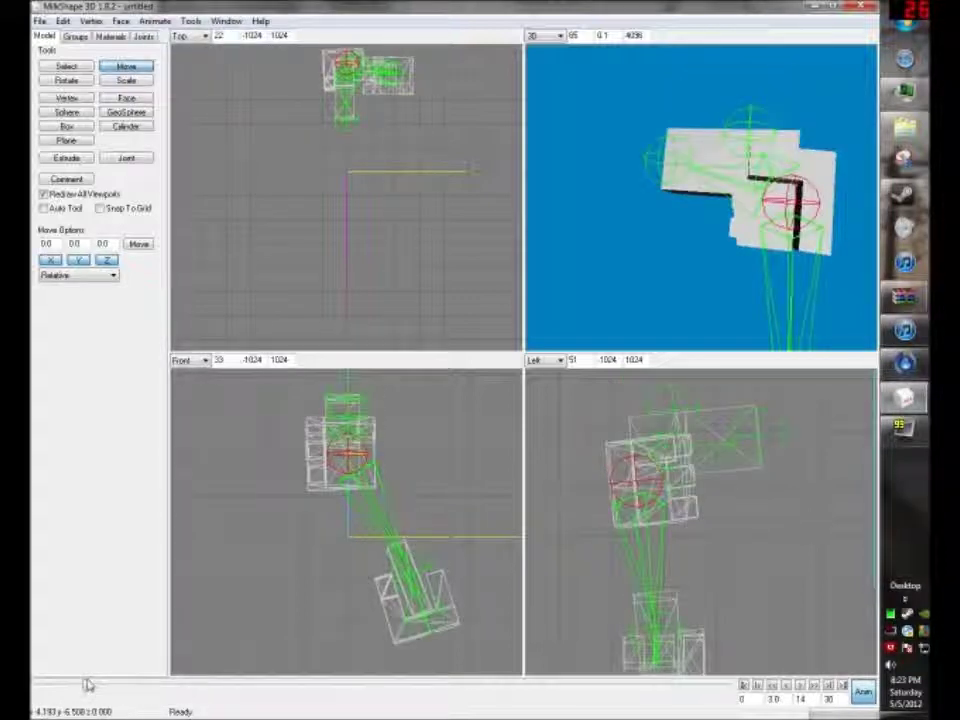
{"action": "left_click_drag", "start_coordinate": [86, 690], "coordinate": [38, 687]}
{"action": "left_click", "coordinate": [155, 20]}
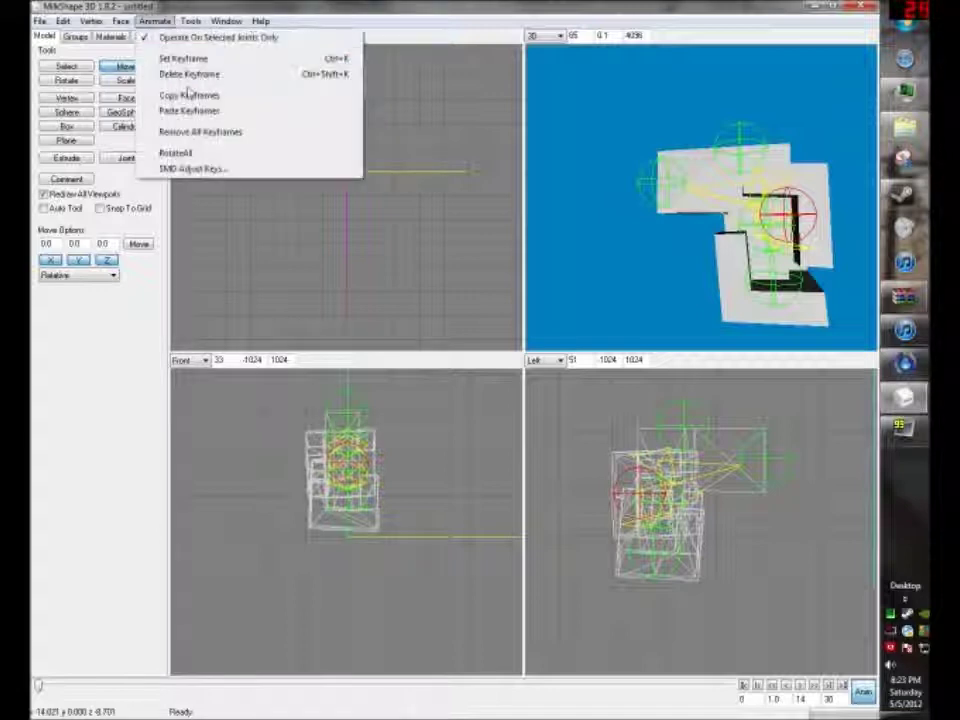
{"action": "left_click", "coordinate": [186, 93]}
{"action": "left_click_drag", "start_coordinate": [40, 688], "coordinate": [185, 708]}
{"action": "left_click", "coordinate": [155, 21]}
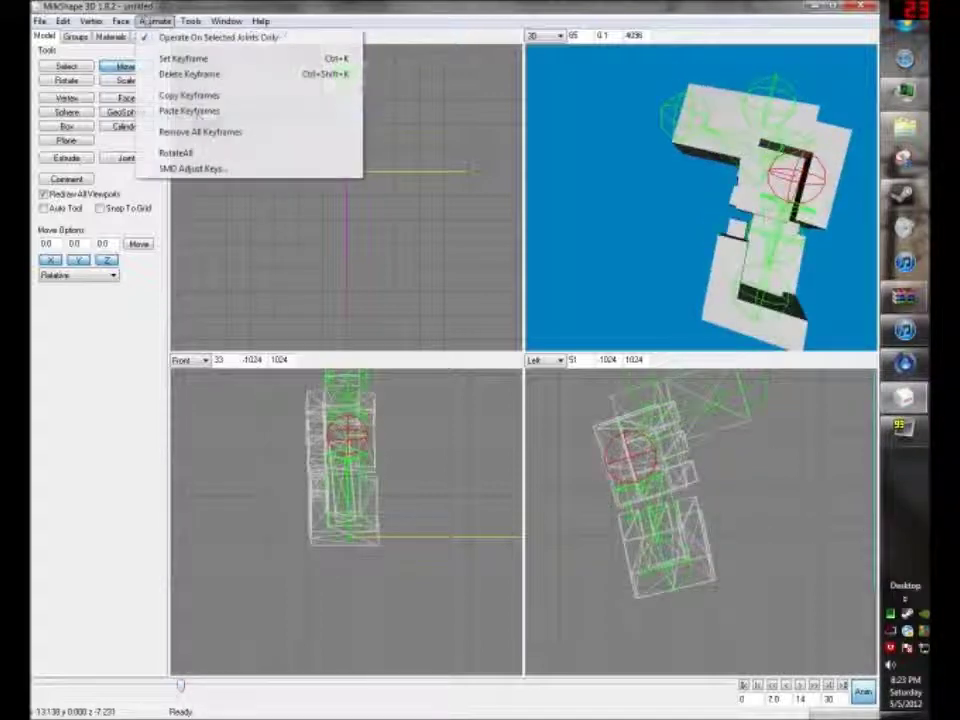
{"action": "left_click", "coordinate": [195, 110]}
{"action": "left_click", "coordinate": [157, 21]}
{"action": "left_click", "coordinate": [186, 60]}
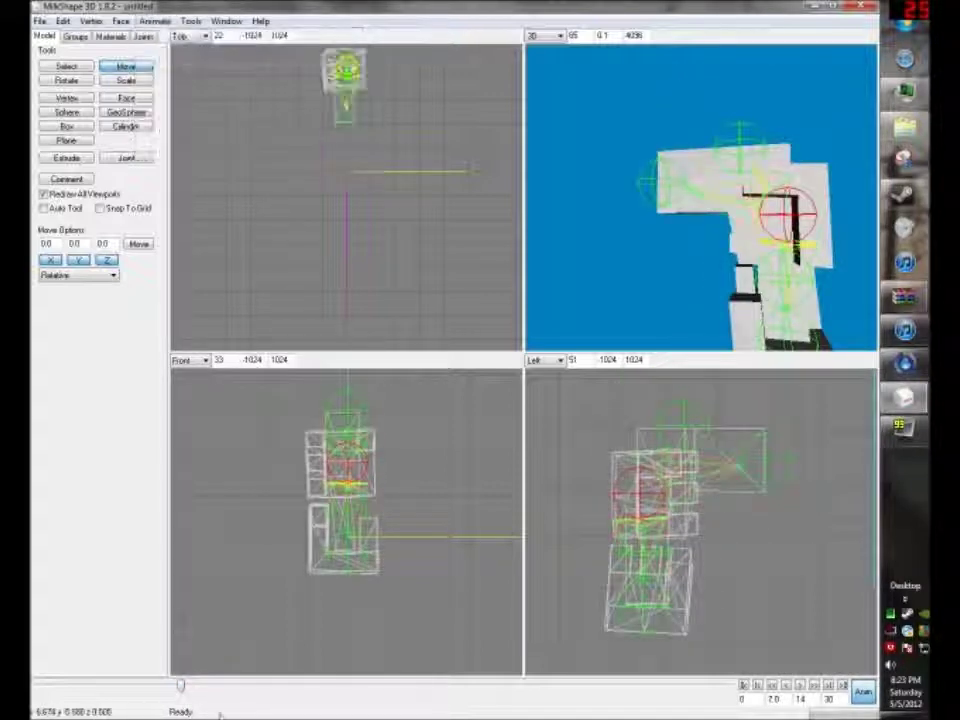
Step: Paste the copied mountPoint keyframe at frame 6 and set a keyframe
{"action": "left_click_drag", "start_coordinate": [180, 685], "coordinate": [156, 686]}
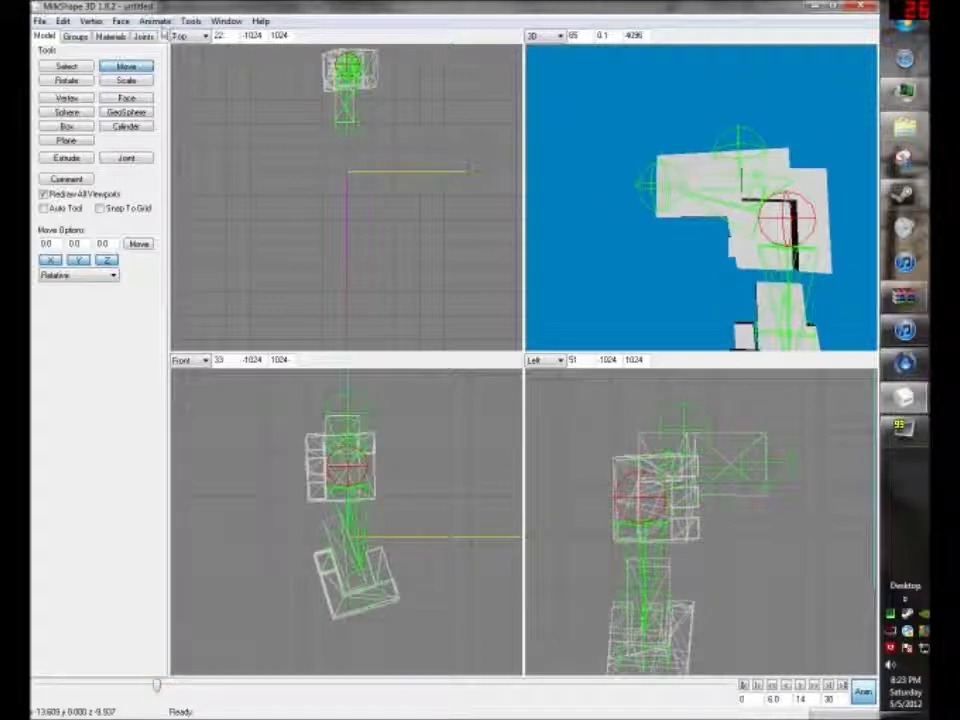
{"action": "left_click", "coordinate": [155, 21]}
{"action": "left_click", "coordinate": [180, 58]}
{"action": "left_click", "coordinate": [155, 21]}
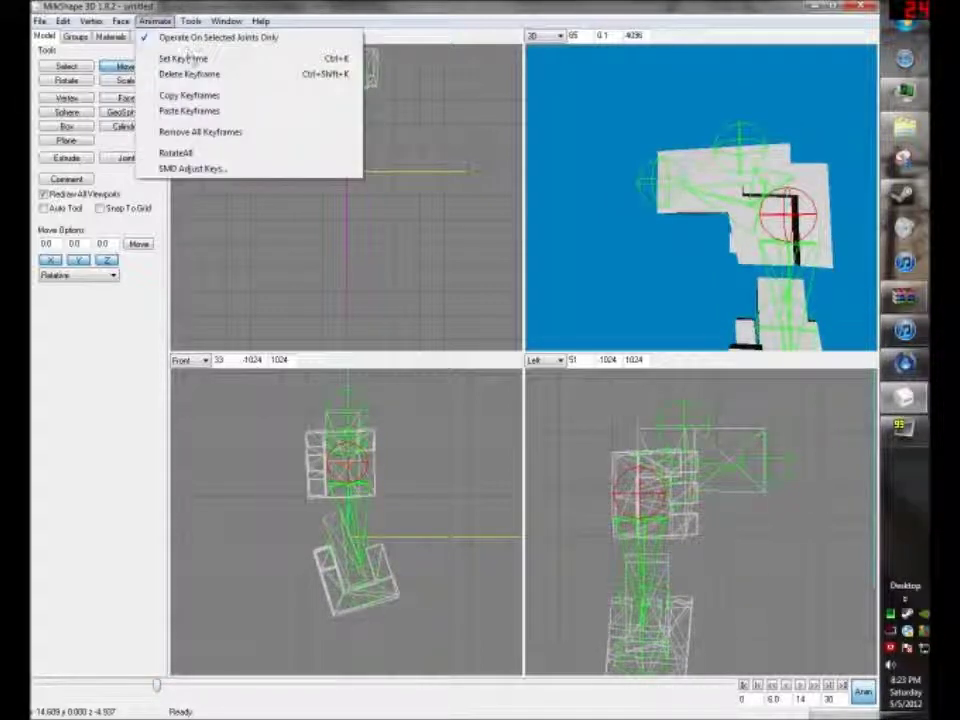
{"action": "left_click", "coordinate": [183, 58]}
{"action": "mouse_move", "coordinate": [155, 688]}
{"action": "left_mouse_down"}
{"action": "mouse_move", "coordinate": [131, 687]}
{"action": "mouse_move", "coordinate": [153, 688]}
{"action": "left_mouse_up"}
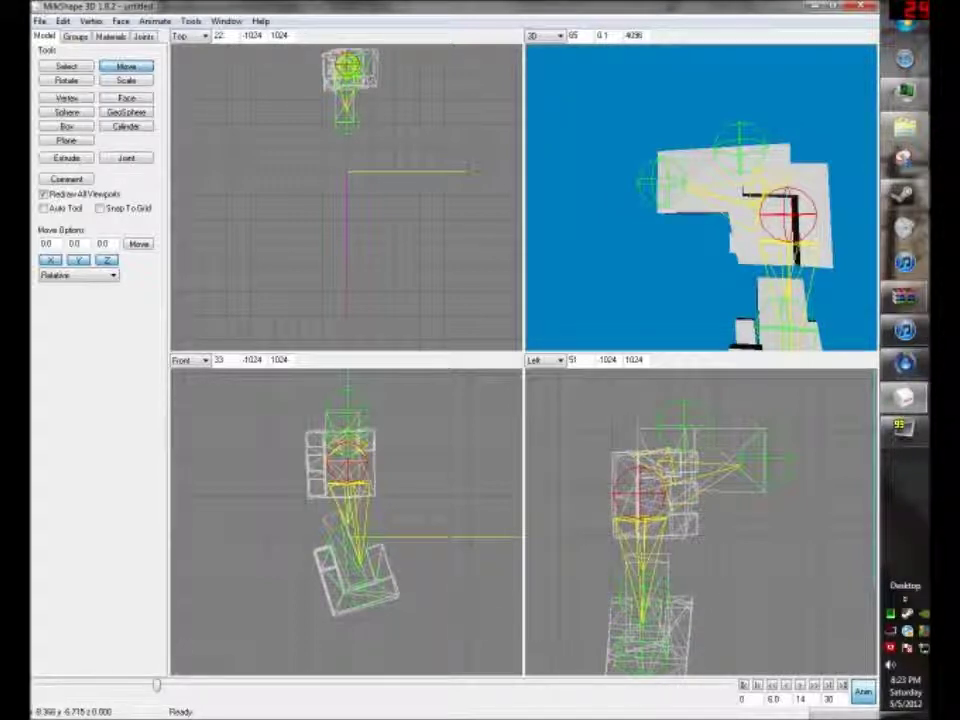
{"action": "left_click_drag", "start_coordinate": [160, 690], "coordinate": [134, 690]}
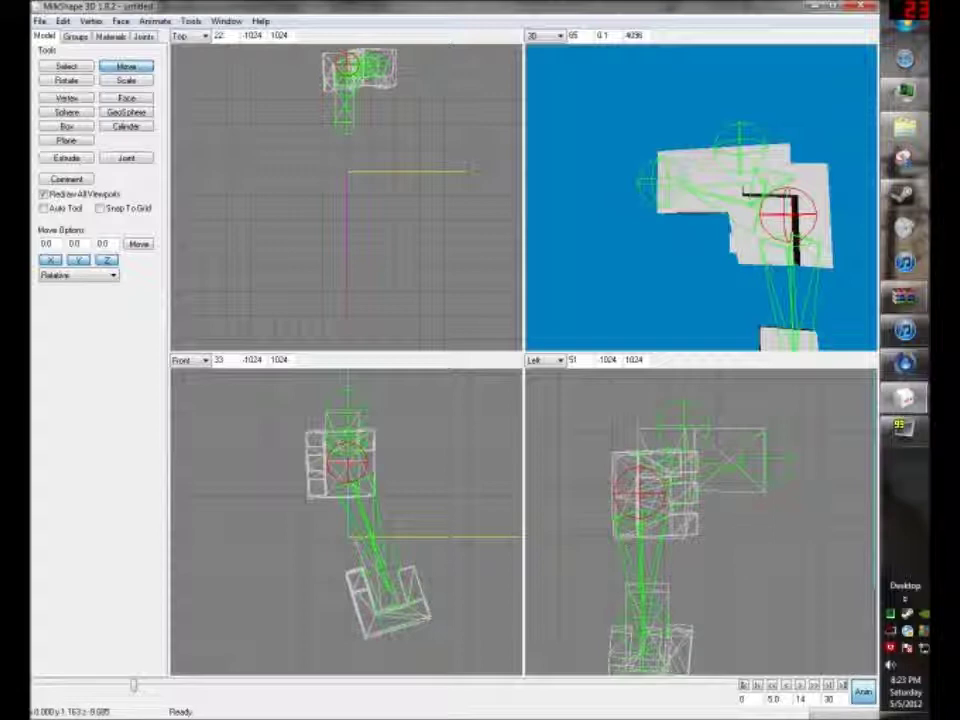
Step: Paste the copied mountPoint keyframe at frame 9, set a keyframe, and play the animation
{"action": "left_click_drag", "start_coordinate": [131, 690], "coordinate": [229, 686]}
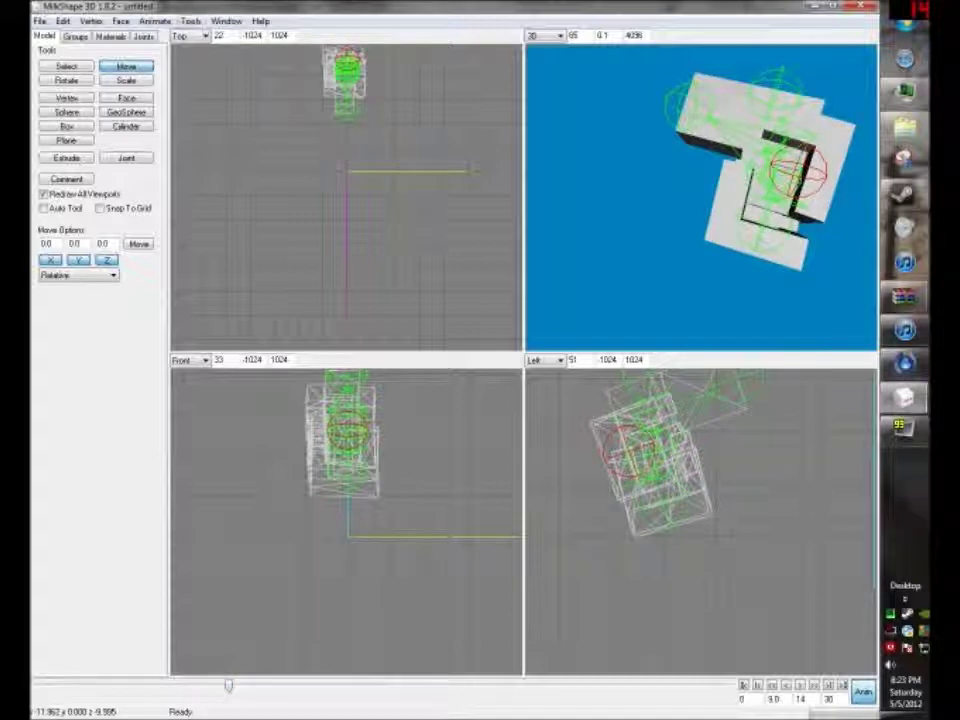
{"action": "left_click", "coordinate": [154, 21]}
{"action": "left_click", "coordinate": [178, 111]}
{"action": "left_click", "coordinate": [155, 21]}
{"action": "left_click", "coordinate": [170, 59]}
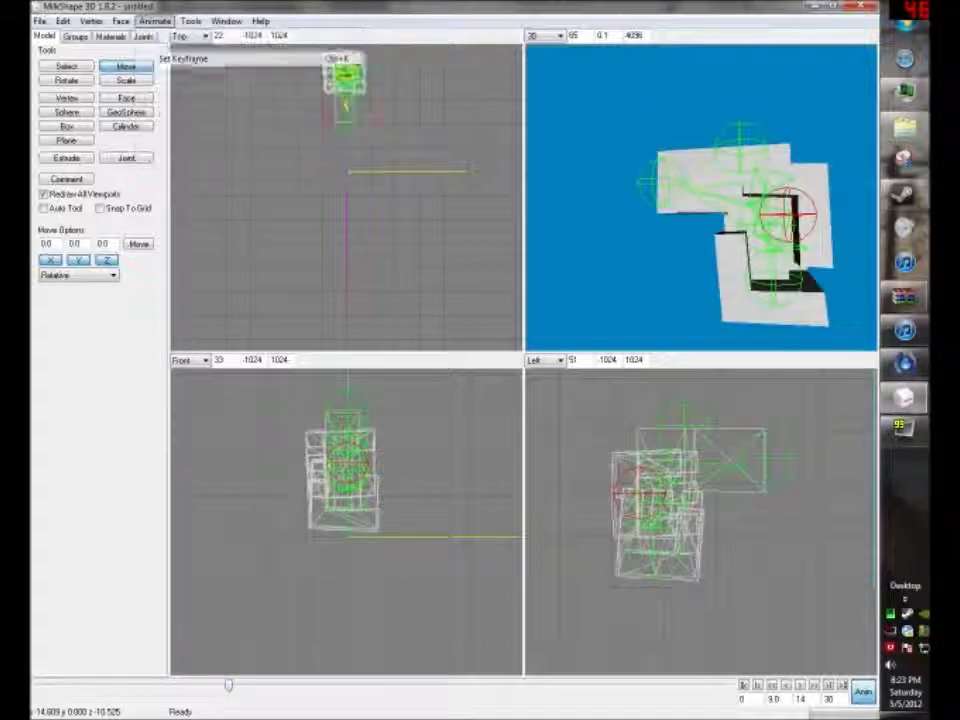
{"action": "left_click", "coordinate": [801, 687]}
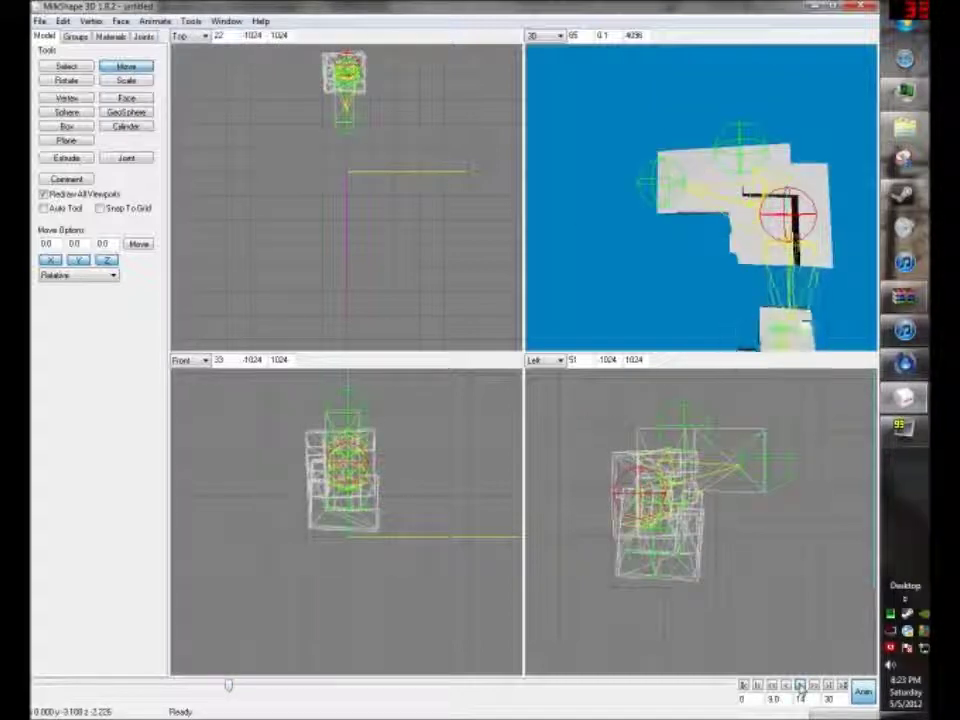
Step: Play the reload animation and examine the gun and its joints from several angles in the 3D view
{"action": "left_click", "coordinate": [801, 687]}
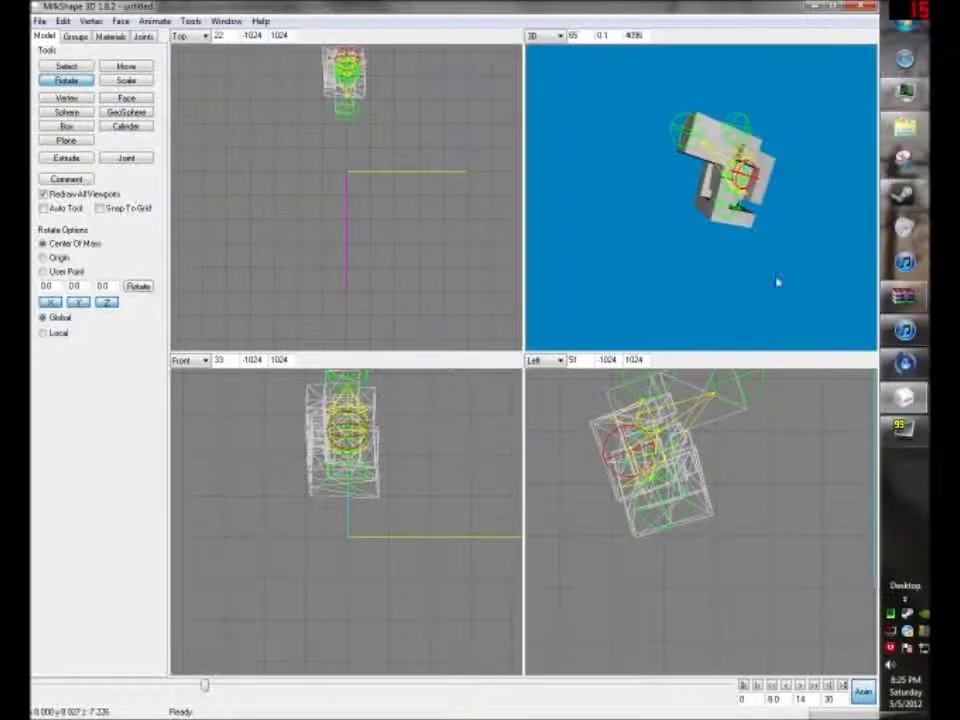
{"action": "left_click", "coordinate": [802, 685]}
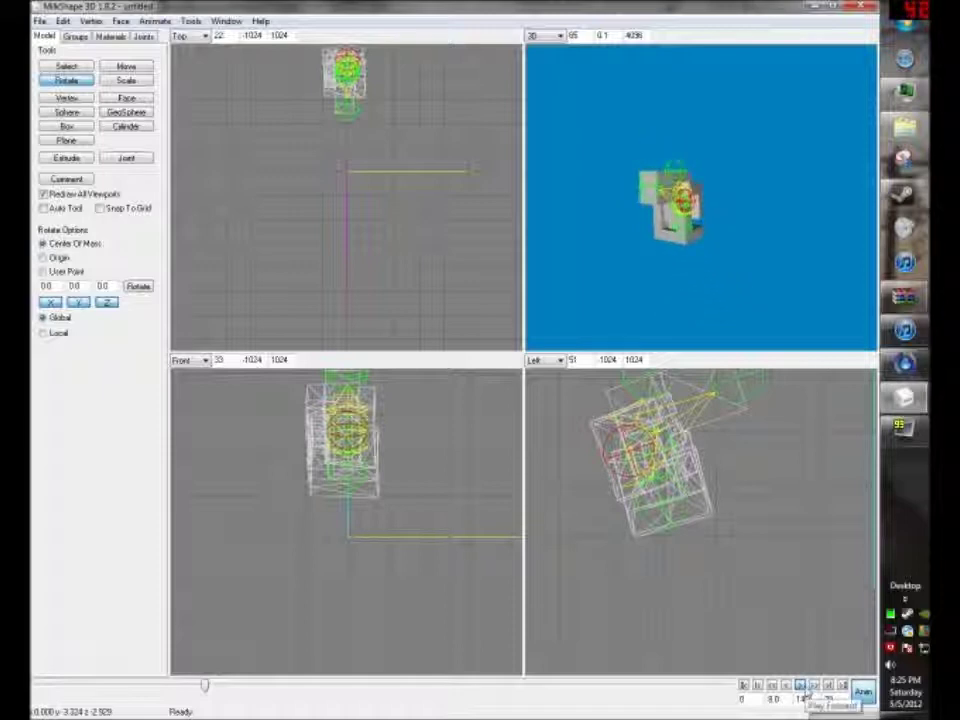
{"action": "scroll", "coordinate": [670, 205], "scroll_direction": "up", "scroll_amount": 5}
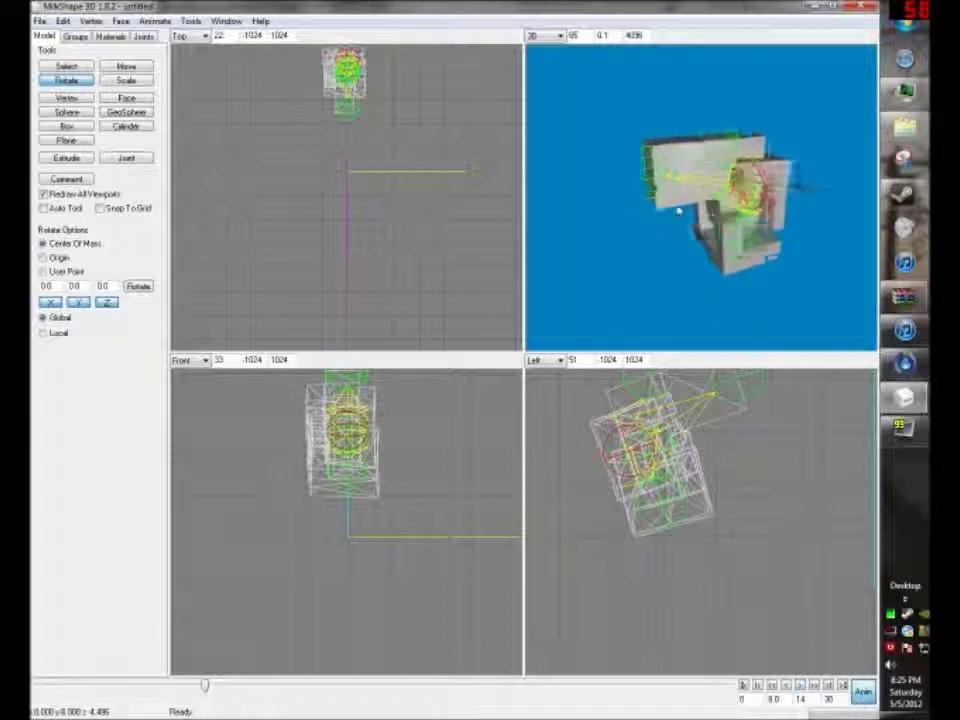
{"action": "left_click_drag", "start_coordinate": [641, 207], "coordinate": [615, 195]}
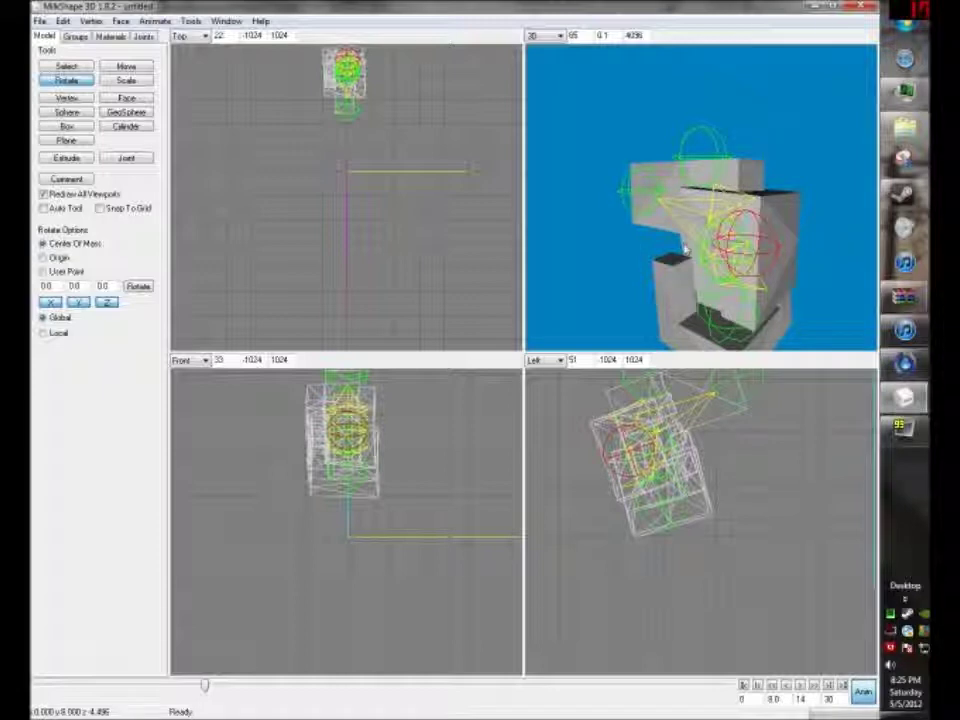
{"action": "left_click_drag", "start_coordinate": [666, 152], "coordinate": [705, 172]}
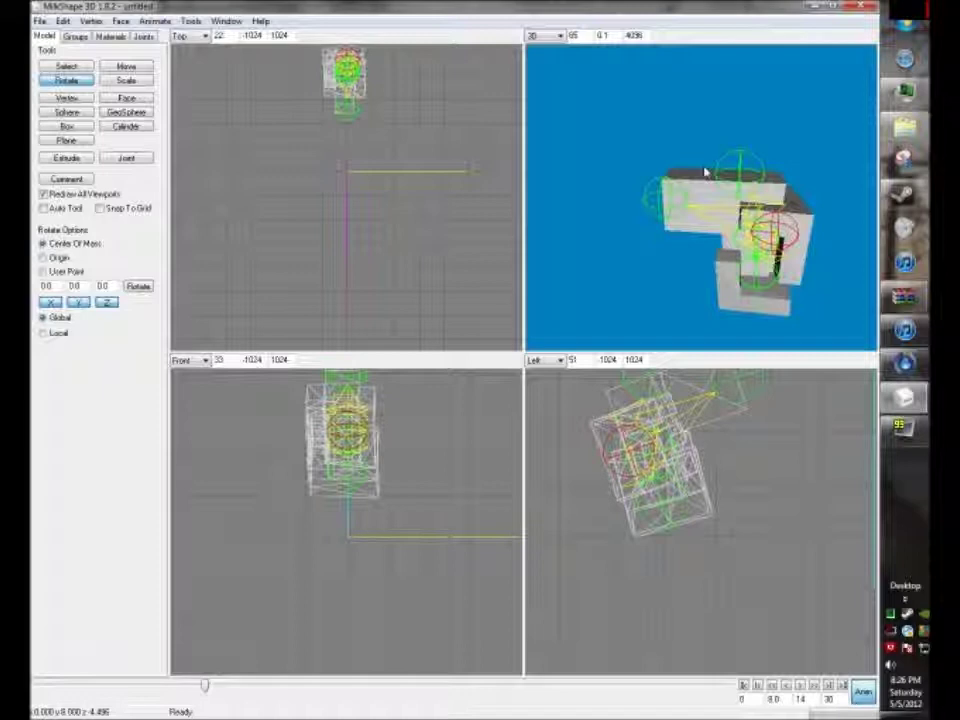
{"action": "left_click", "coordinate": [142, 36]}
{"action": "left_click_drag", "start_coordinate": [416, 192], "coordinate": [397, 288], "text": "ctrl"}
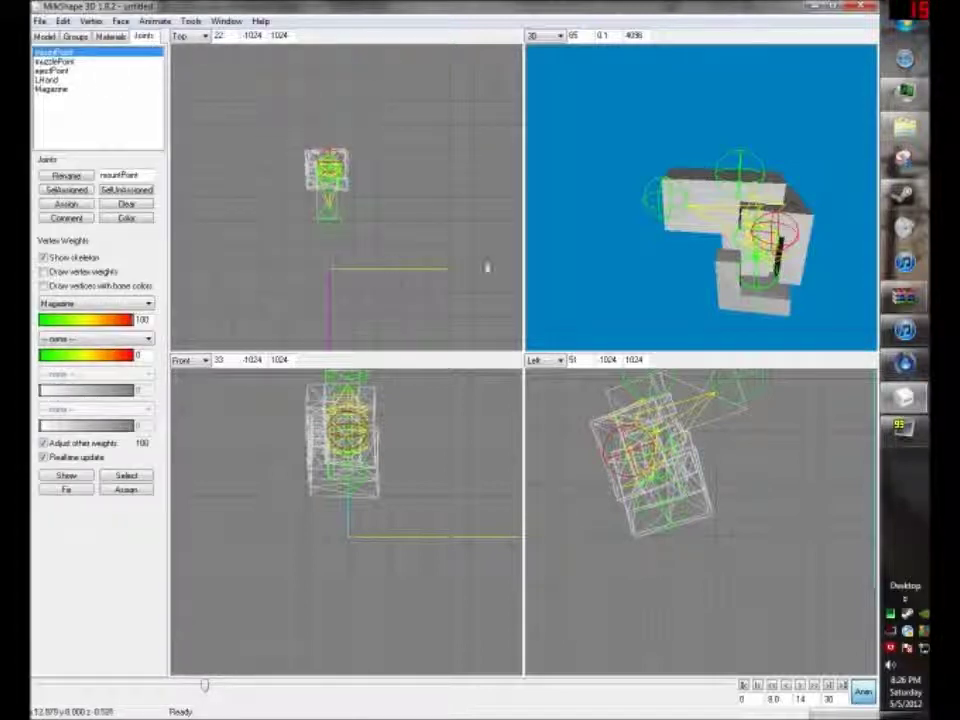
{"action": "left_click_drag", "start_coordinate": [746, 266], "coordinate": [866, 287]}
{"action": "left_click_drag", "start_coordinate": [769, 281], "coordinate": [611, 300]}
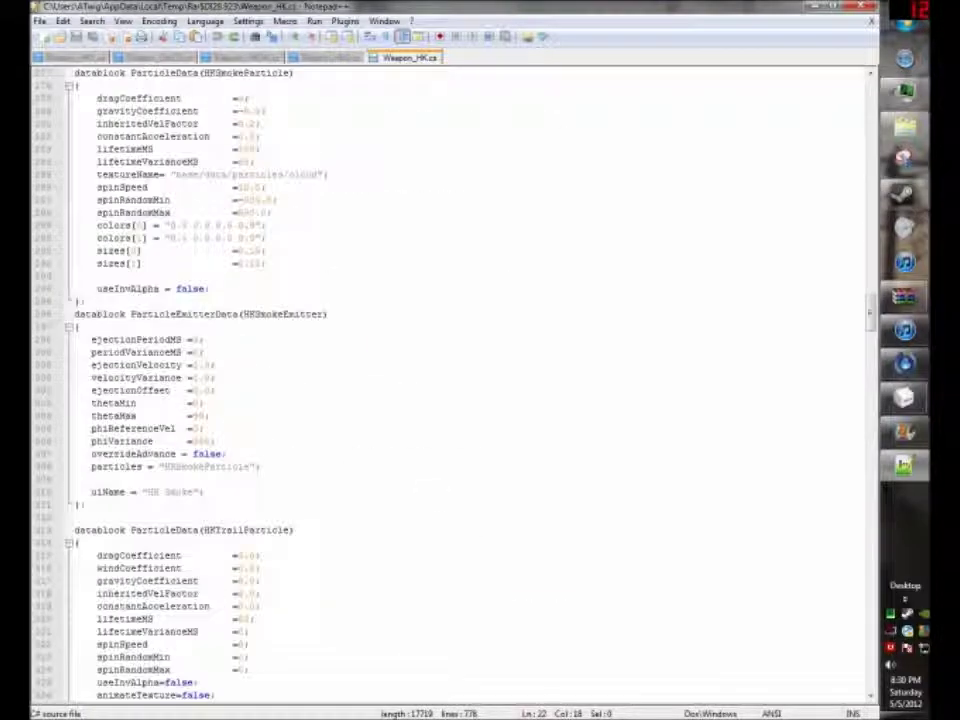
Step: Switch to Weapon_HK.cs in Notepad++ and examine the HKItem ItemData and HKImage shapeBaseImageData datablocks
{"action": "scroll", "coordinate": [450, 380], "scroll_direction": "down", "scroll_amount": 5}
{"action": "scroll", "coordinate": [450, 380], "scroll_direction": "up", "scroll_amount": 8}
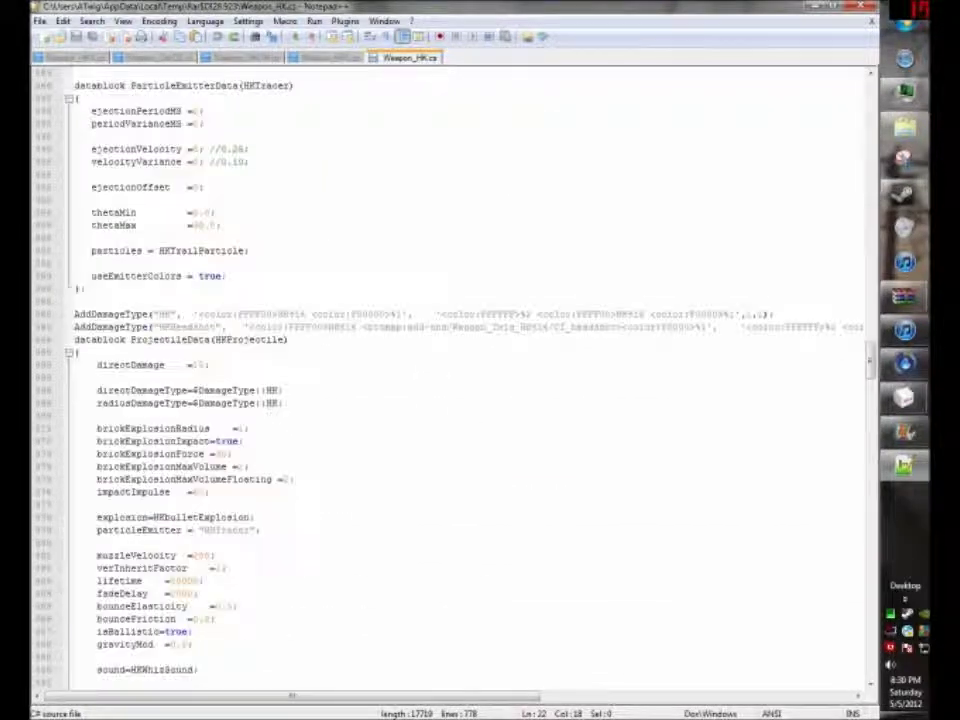
{"action": "scroll", "coordinate": [450, 380], "scroll_direction": "down", "scroll_amount": 15}
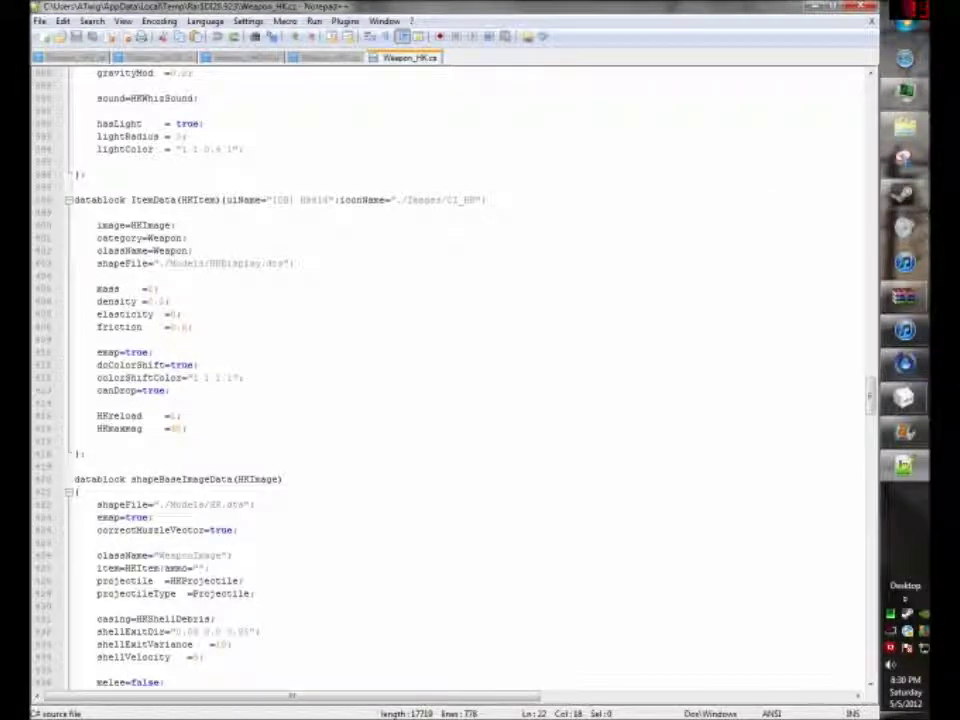
{"action": "left_click_drag", "start_coordinate": [75, 200], "coordinate": [192, 251]}
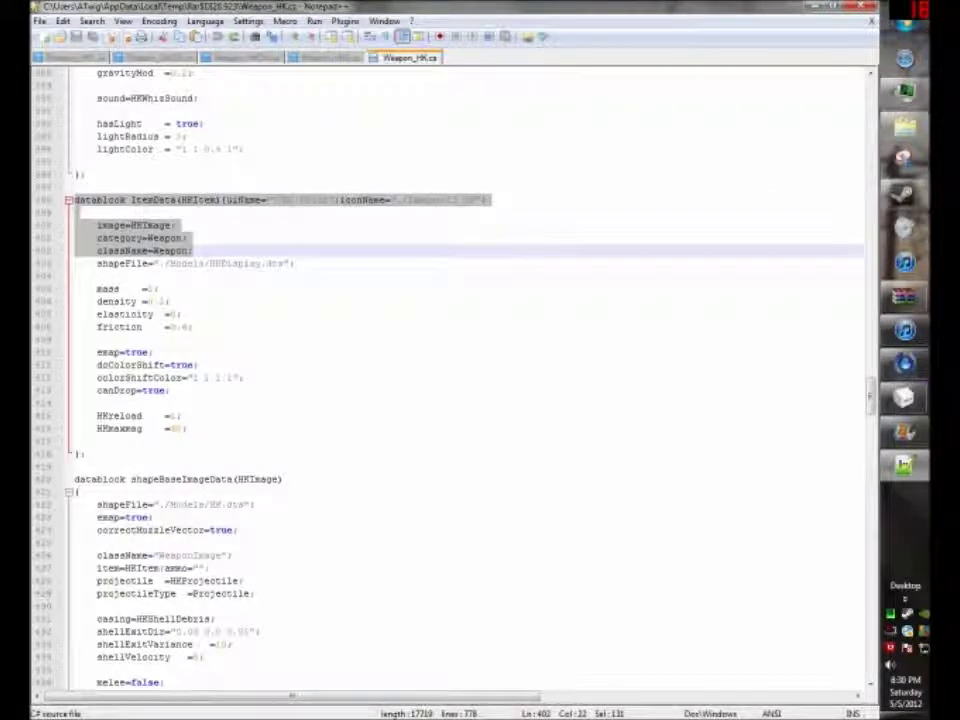
{"action": "left_click", "coordinate": [295, 264]}
{"action": "left_click", "coordinate": [146, 200]}
{"action": "left_click_drag", "start_coordinate": [75, 479], "coordinate": [232, 479]}
{"action": "left_click", "coordinate": [232, 505]}
{"action": "scroll", "coordinate": [232, 505], "scroll_direction": "down", "scroll_amount": 2}
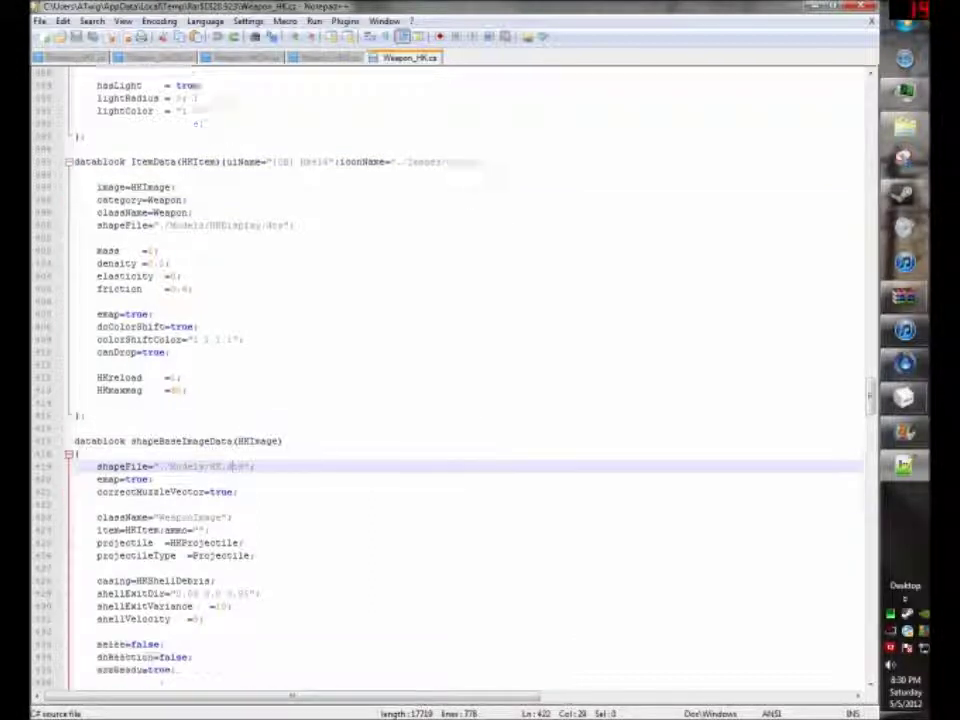
{"action": "left_click", "coordinate": [155, 441]}
{"action": "scroll", "coordinate": [155, 441], "scroll_direction": "up", "scroll_amount": 3}
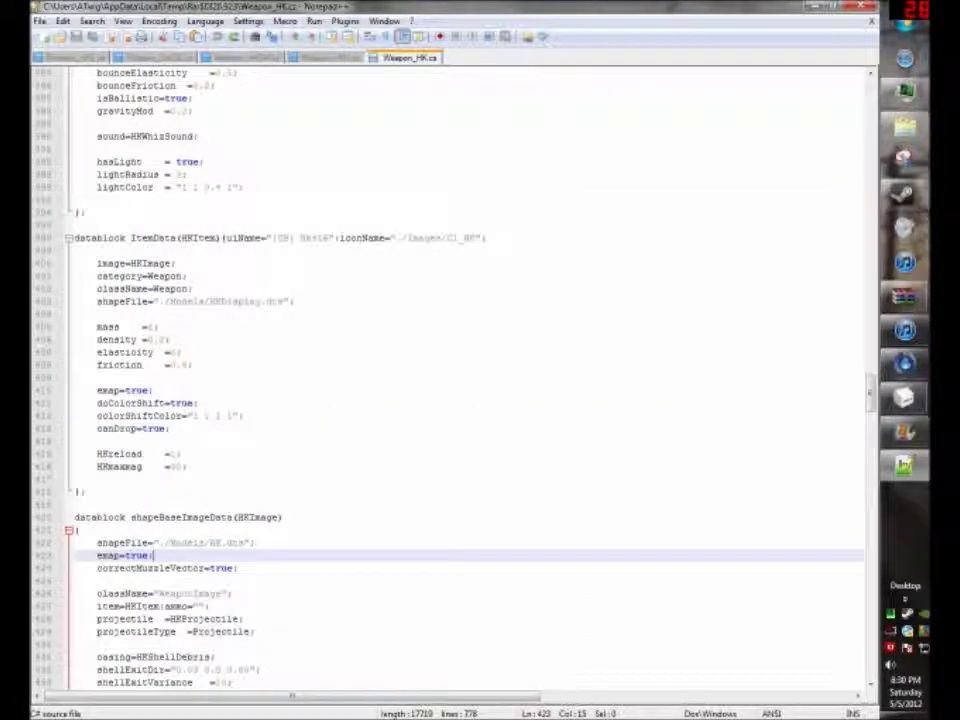
Step: Examine the HKItem datablock's physical properties, from mass to friction, and its display model's shapeFile line
{"action": "left_click", "coordinate": [178, 263]}
{"action": "left_click", "coordinate": [160, 327]}
{"action": "left_click_drag", "start_coordinate": [148, 314], "coordinate": [145, 365]}
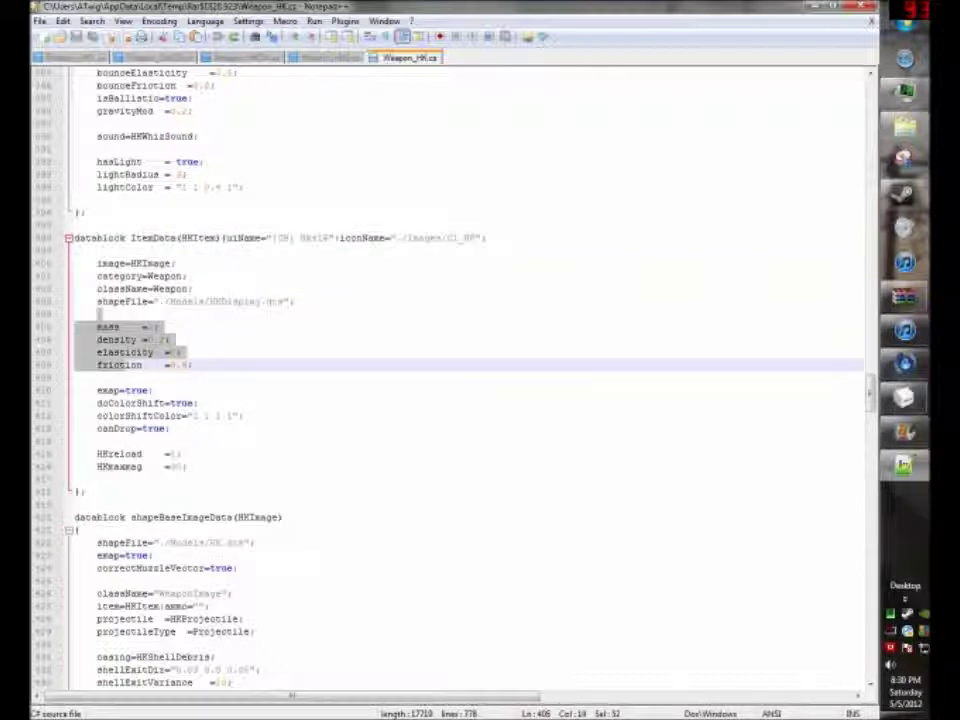
{"action": "left_click_drag", "start_coordinate": [188, 467], "coordinate": [118, 301]}
{"action": "left_click", "coordinate": [159, 327]}
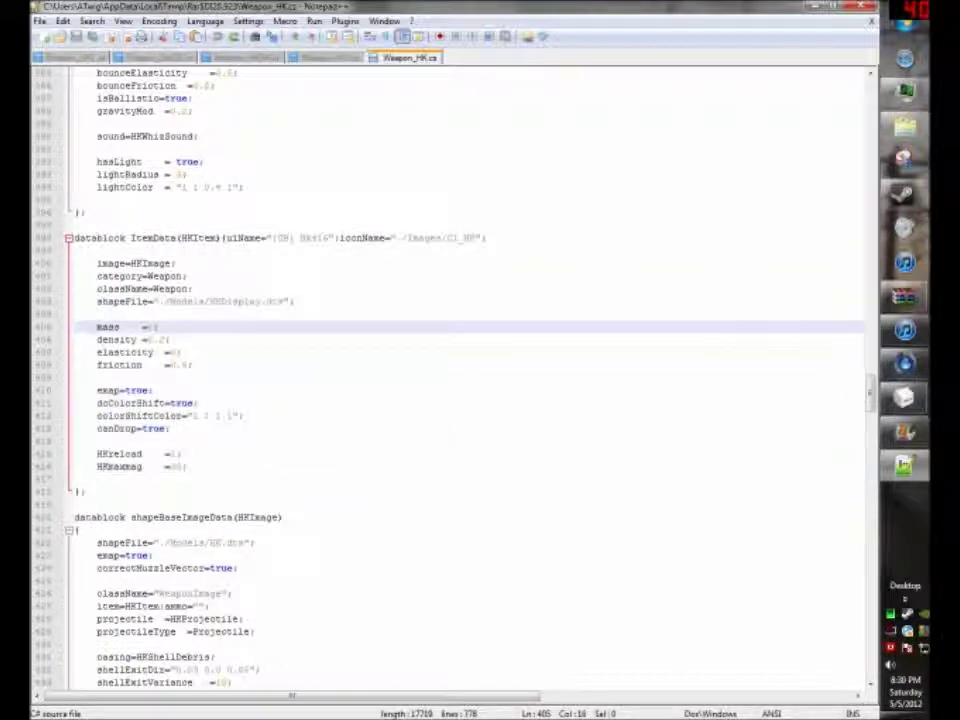
{"action": "left_click_drag", "start_coordinate": [295, 301], "coordinate": [76, 301]}
{"action": "left_click", "coordinate": [150, 326]}
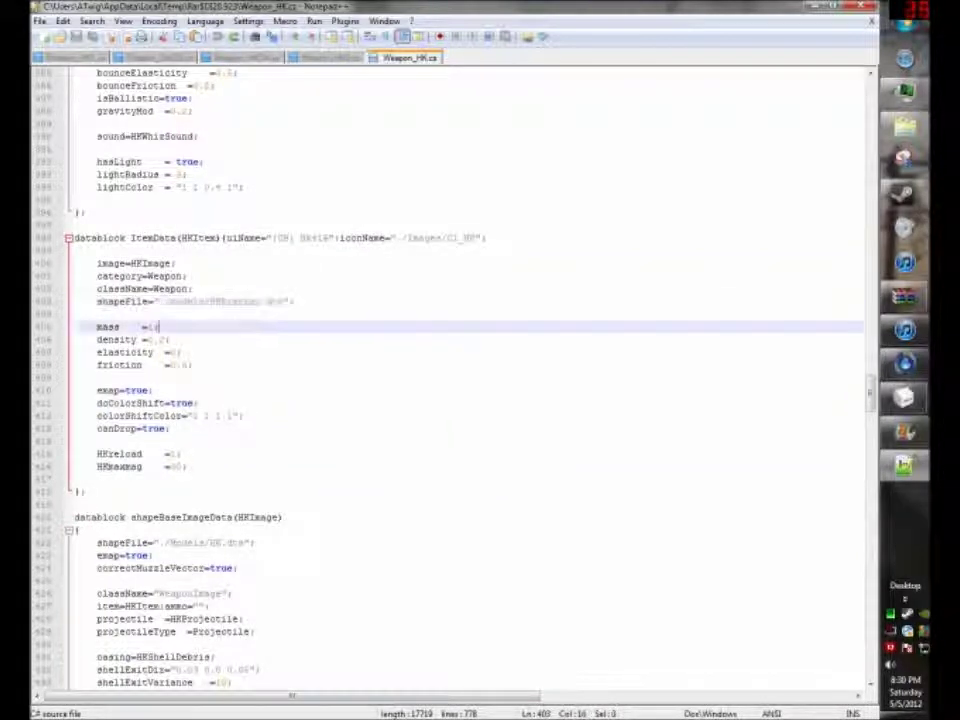
{"action": "left_click_drag", "start_coordinate": [293, 301], "coordinate": [175, 301]}
{"action": "left_click", "coordinate": [170, 339]}
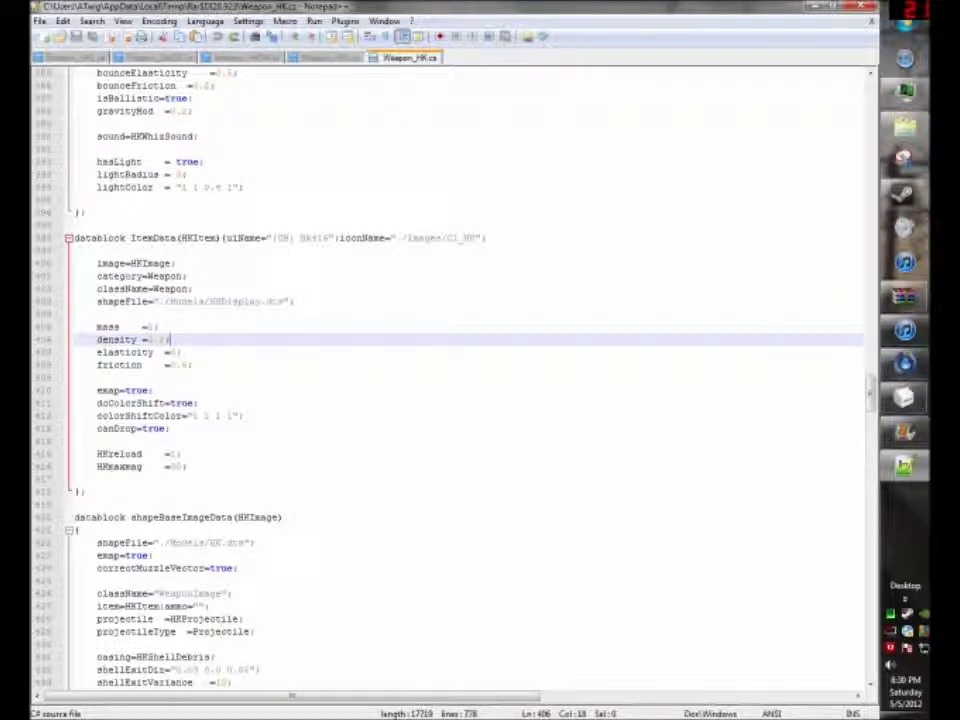
Step: Compare the shapeFile model paths in the HKItem and HKImage datablocks, along with HKItem's emap and color-shift settings
{"action": "scroll", "coordinate": [190, 350], "scroll_direction": "down", "scroll_amount": 4}
{"action": "left_click", "coordinate": [210, 416]}
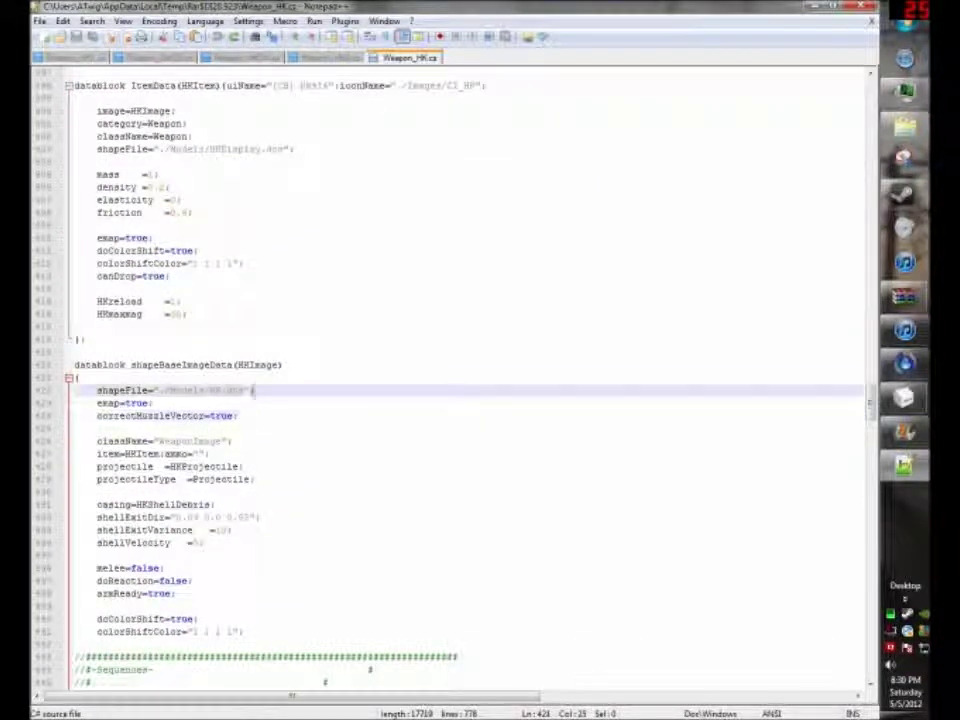
{"action": "left_click_drag", "start_coordinate": [254, 390], "coordinate": [95, 390]}
{"action": "left_click", "coordinate": [160, 415]}
{"action": "scroll", "coordinate": [160, 415], "scroll_direction": "up", "scroll_amount": 3}
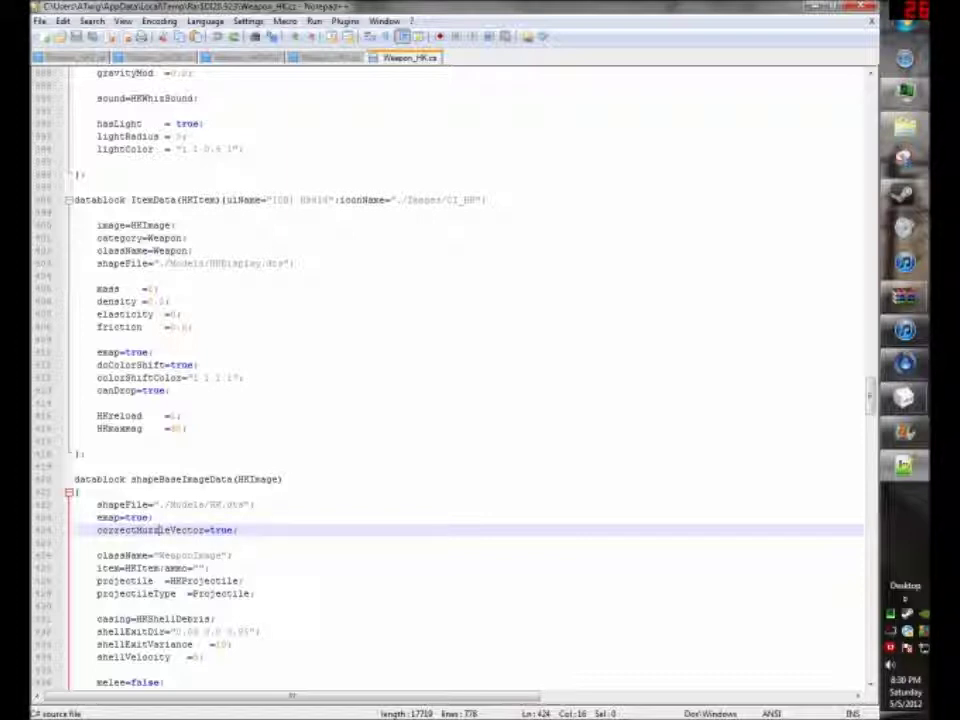
{"action": "left_click_drag", "start_coordinate": [97, 264], "coordinate": [289, 264]}
{"action": "left_click", "coordinate": [86, 454]}
{"action": "left_click_drag", "start_coordinate": [255, 505], "coordinate": [76, 505]}
{"action": "left_click_drag", "start_coordinate": [298, 264], "coordinate": [152, 263]}
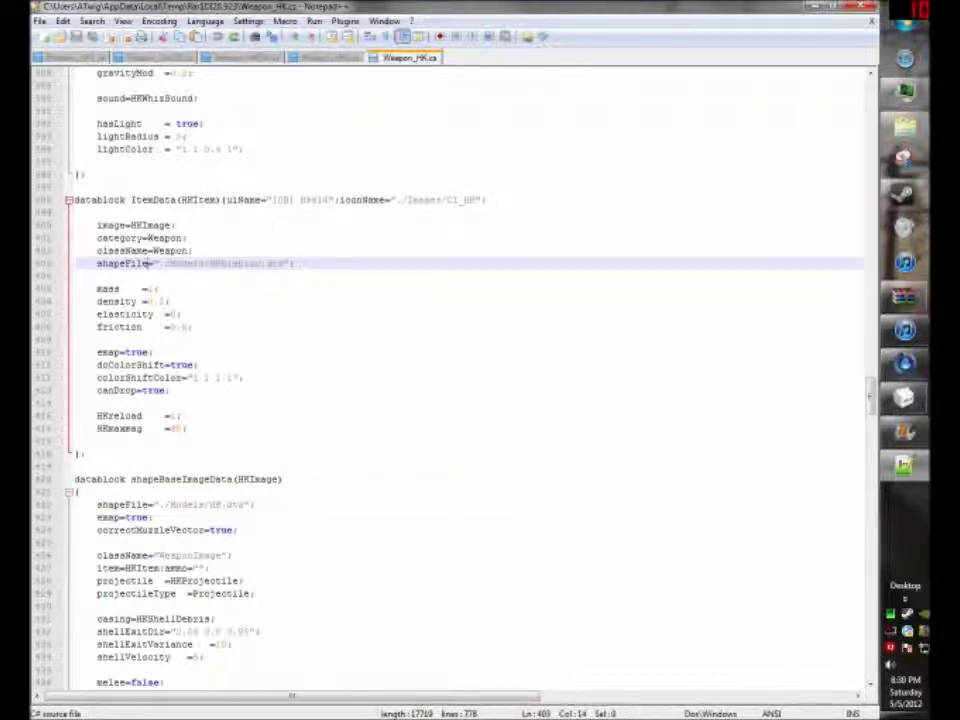
{"action": "left_click_drag", "start_coordinate": [298, 264], "coordinate": [165, 327]}
{"action": "left_click", "coordinate": [199, 365]}
{"action": "left_click_drag", "start_coordinate": [100, 340], "coordinate": [199, 378]}
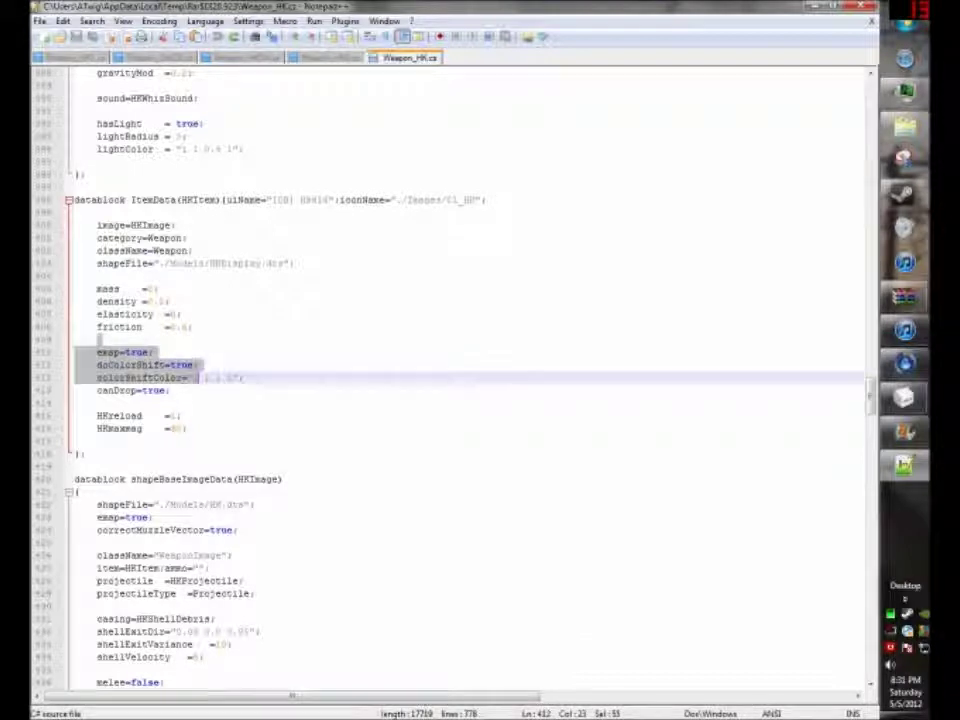
{"action": "left_click", "coordinate": [100, 276]}
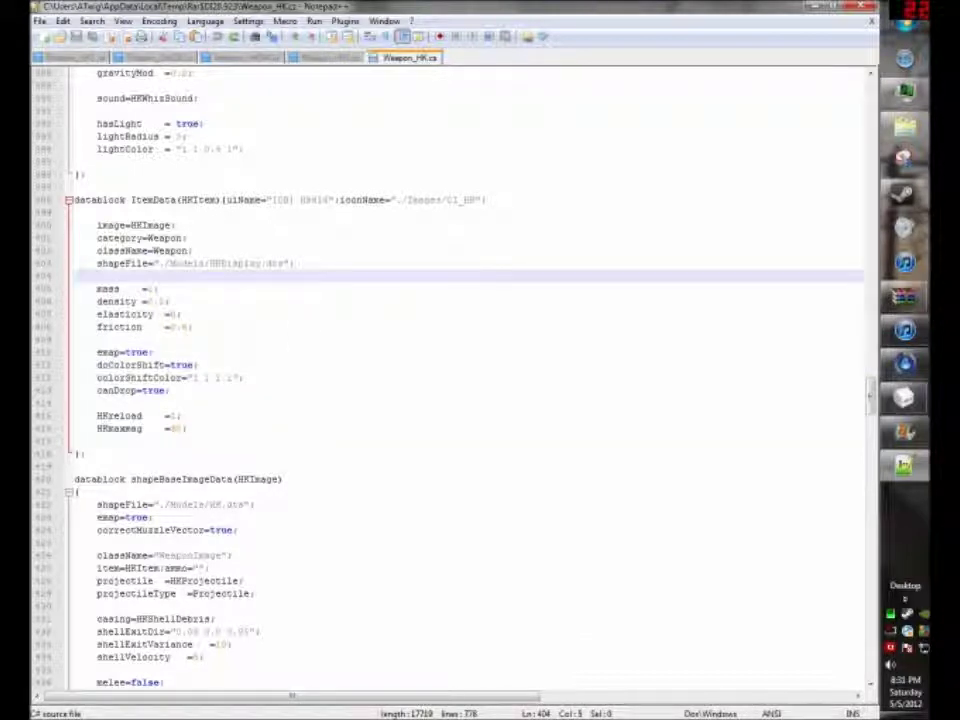
Step: Examine the HKImage datablock's shapeFile line for the held weapon model and the settings around it
{"action": "left_click_drag", "start_coordinate": [256, 505], "coordinate": [76, 505]}
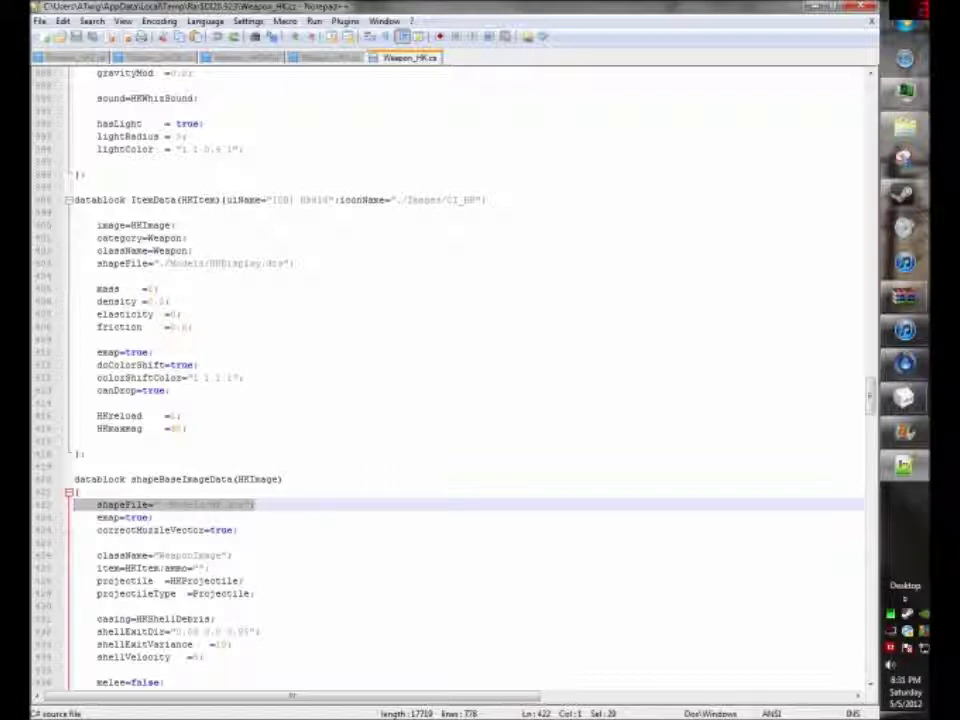
{"action": "left_click", "coordinate": [279, 513]}
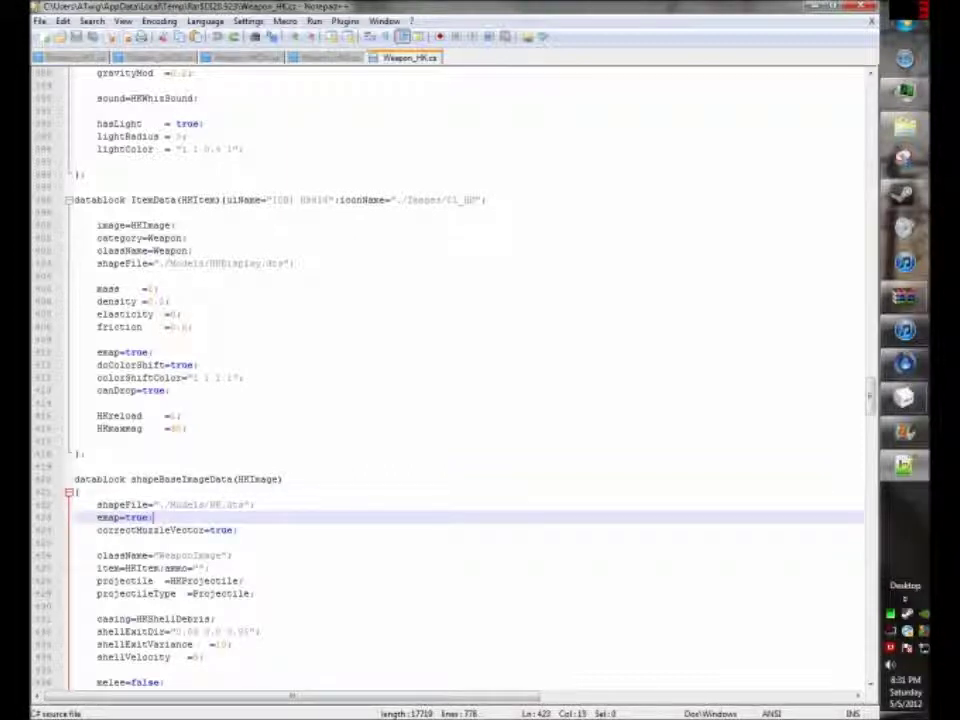
{"action": "left_click_drag", "start_coordinate": [279, 505], "coordinate": [75, 505]}
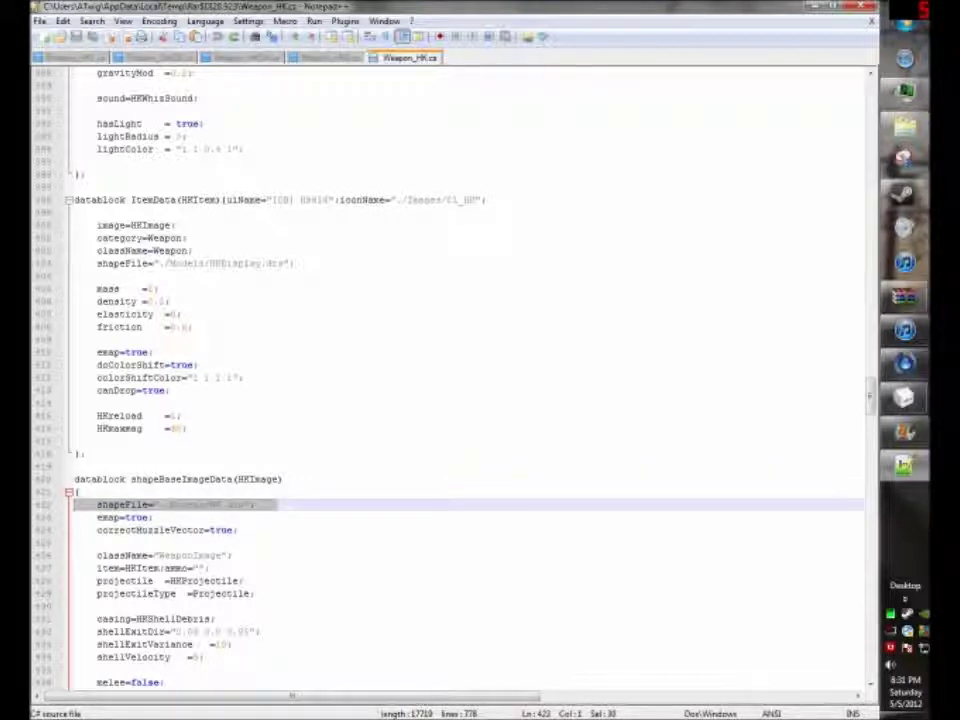
{"action": "left_click", "coordinate": [200, 543]}
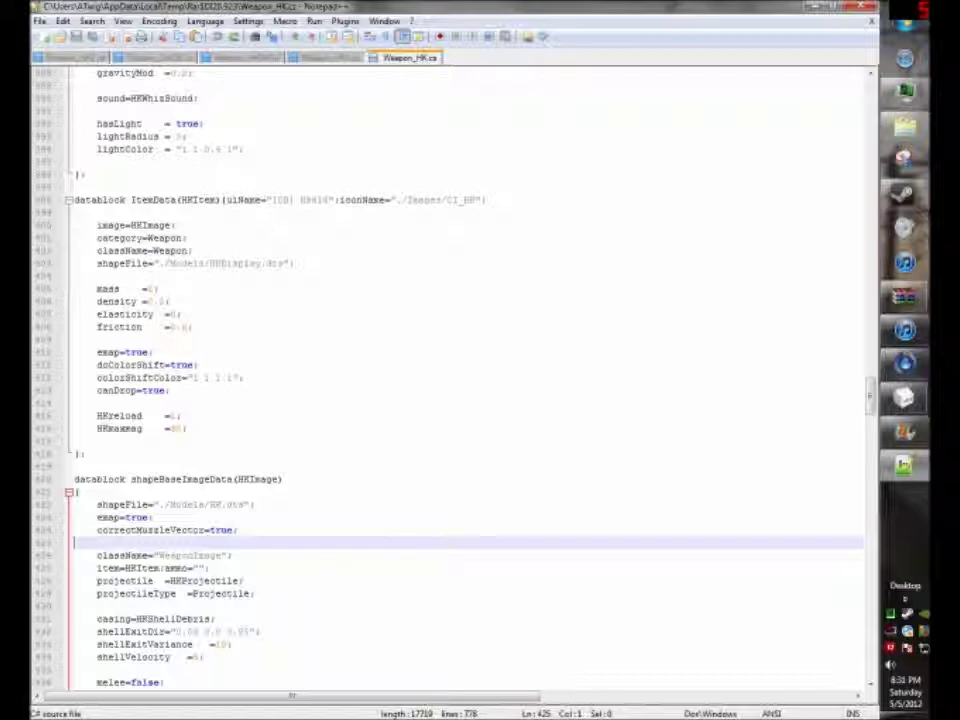
{"action": "left_click_drag", "start_coordinate": [270, 505], "coordinate": [75, 505]}
{"action": "left_click", "coordinate": [193, 530]}
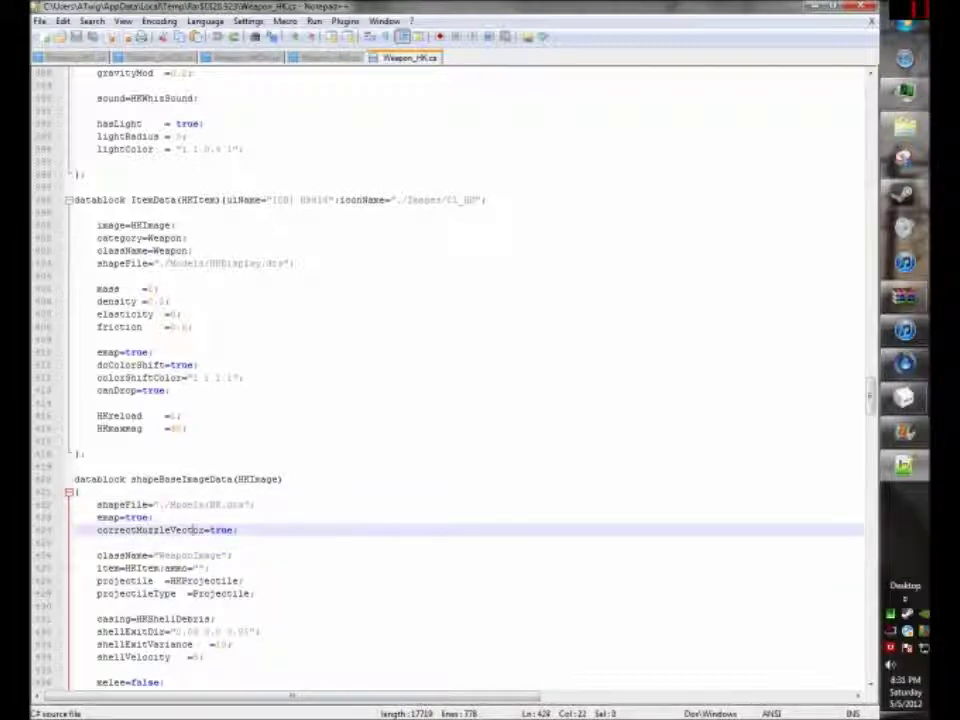
{"action": "scroll", "coordinate": [325, 682], "scroll_direction": "down", "scroll_amount": 9}
{"action": "scroll", "coordinate": [325, 682], "scroll_direction": "up", "scroll_amount": 6}
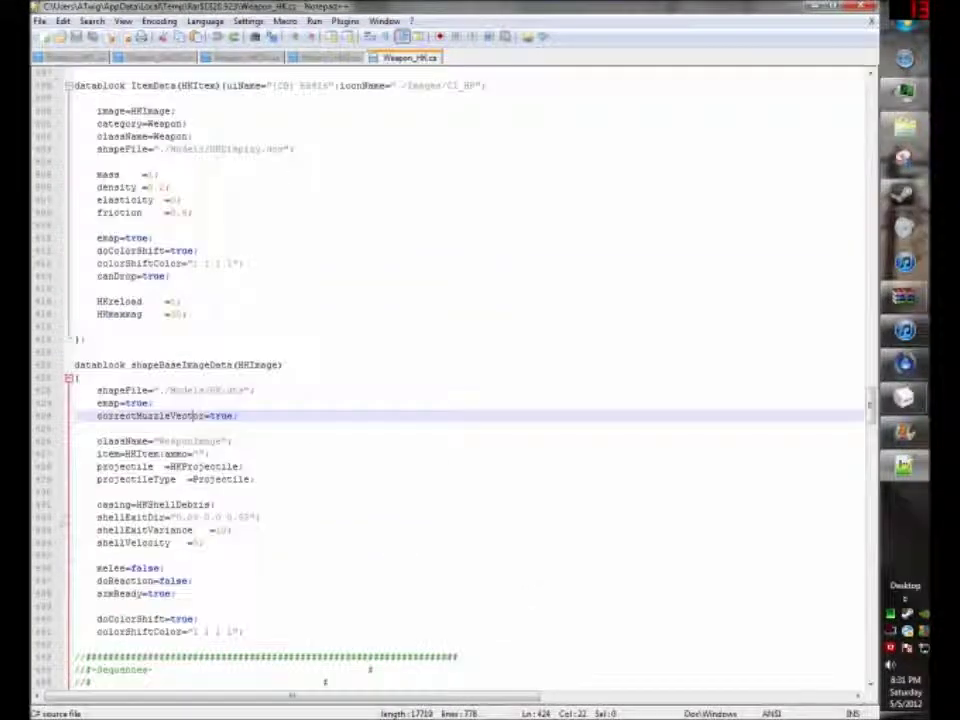
{"action": "left_click_drag", "start_coordinate": [158, 403], "coordinate": [77, 391]}
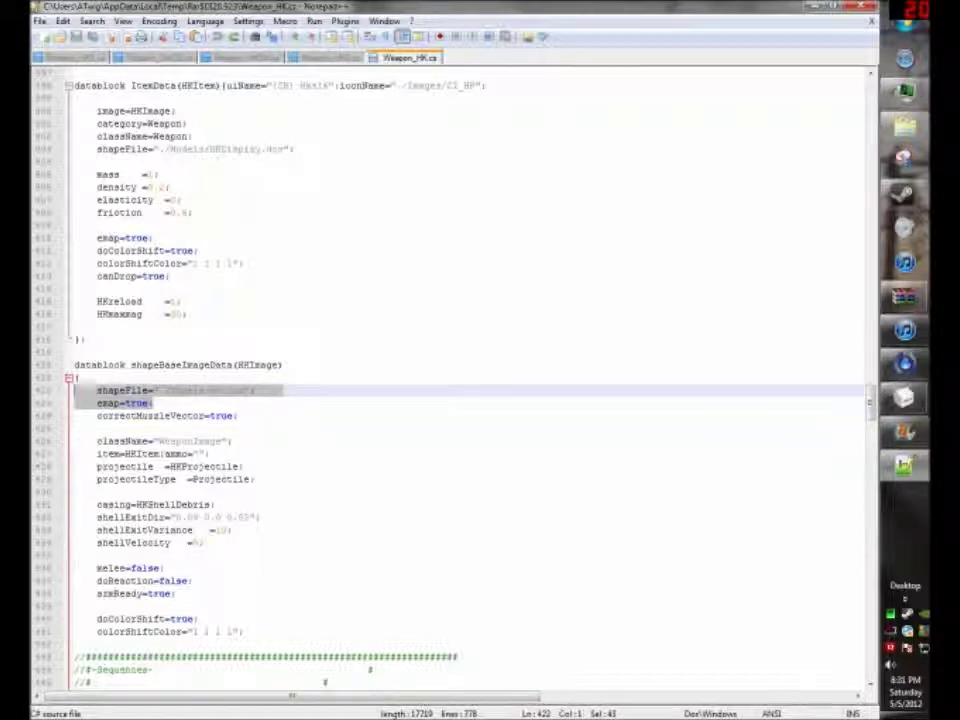
{"action": "left_click", "coordinate": [160, 403]}
{"action": "left_click", "coordinate": [220, 390]}
{"action": "scroll", "coordinate": [220, 390], "scroll_direction": "up", "scroll_amount": 6}
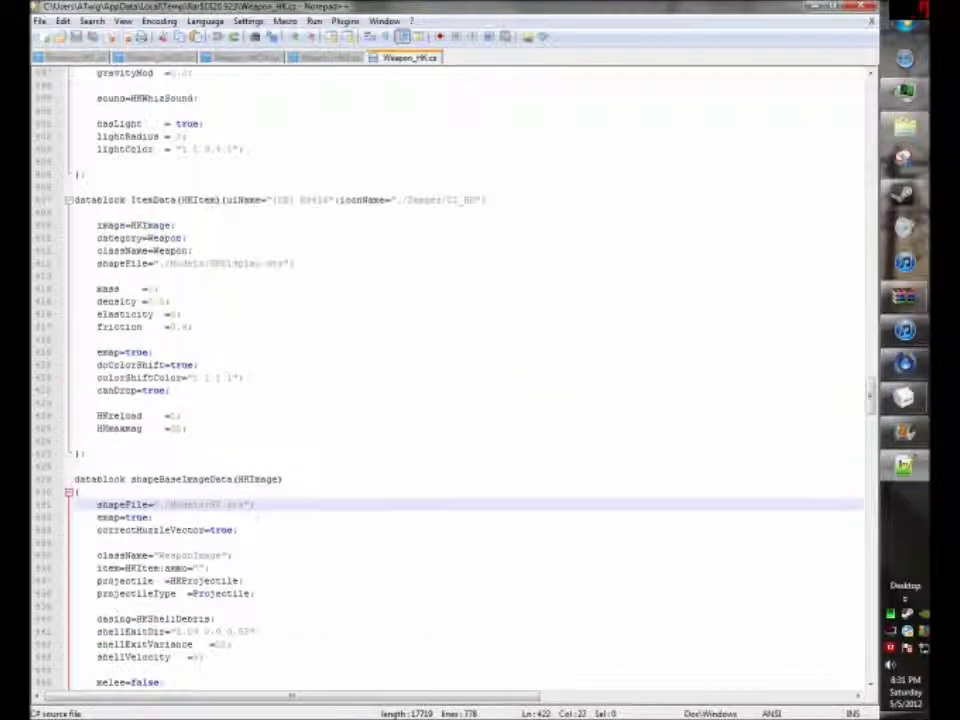
Step: Switch to Weapon_Twig_HK416.zip in WinRAR and examine its Images, Models and Sounds folders and its server, support, weapon and backmount scripts
{"action": "mouse_move", "coordinate": [904, 296]}
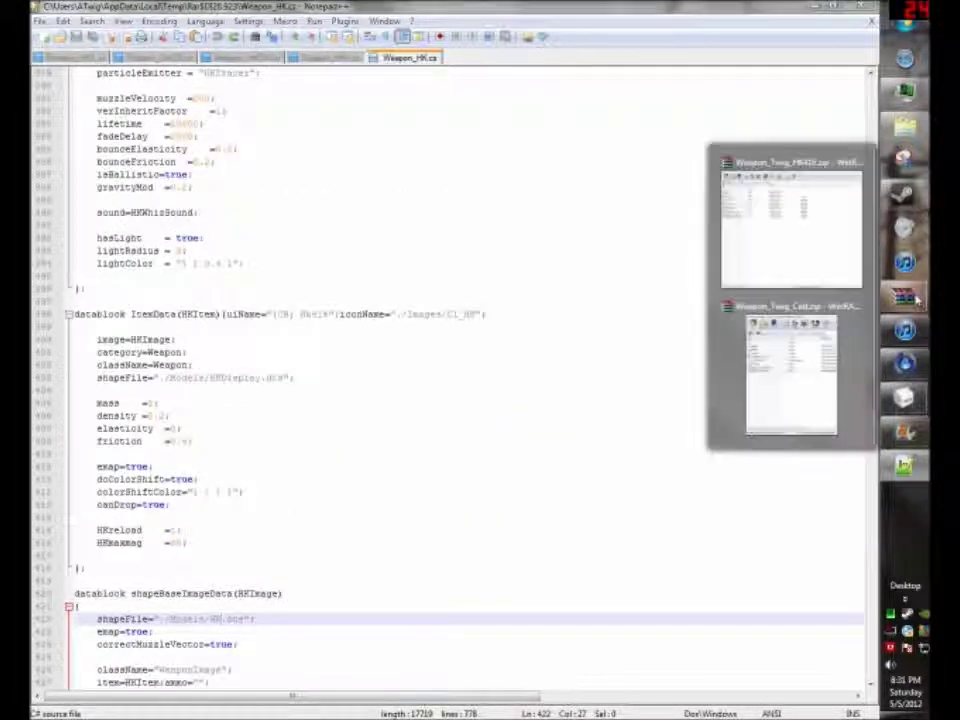
{"action": "left_click", "coordinate": [793, 225]}
{"action": "left_click", "coordinate": [292, 354]}
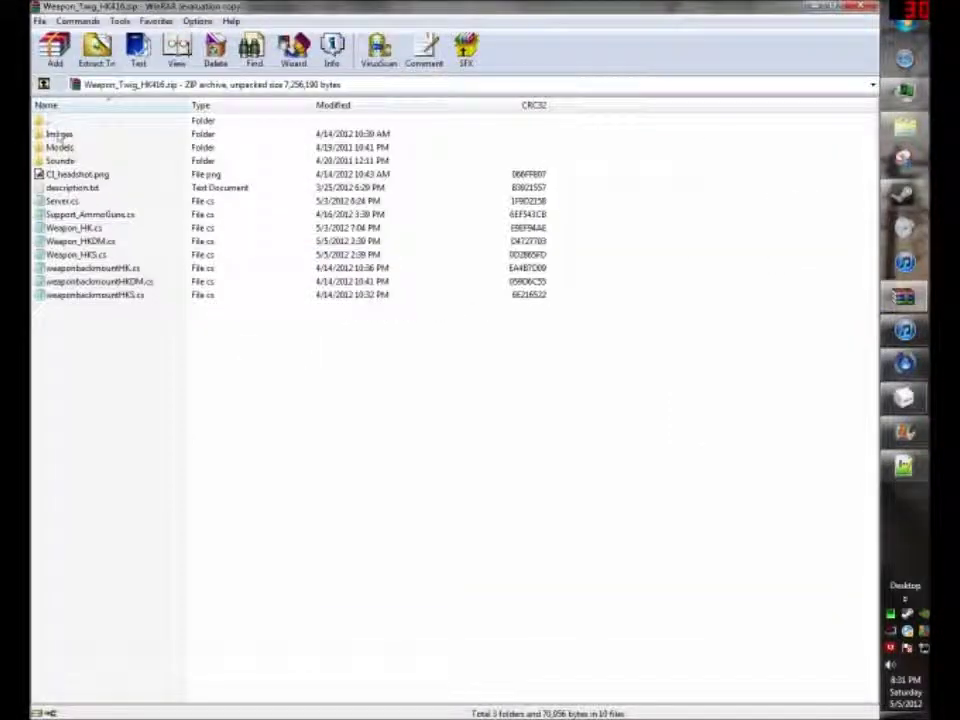
{"action": "left_click", "coordinate": [57, 134]}
{"action": "left_click", "coordinate": [57, 147]}
{"action": "left_click", "coordinate": [57, 160]}
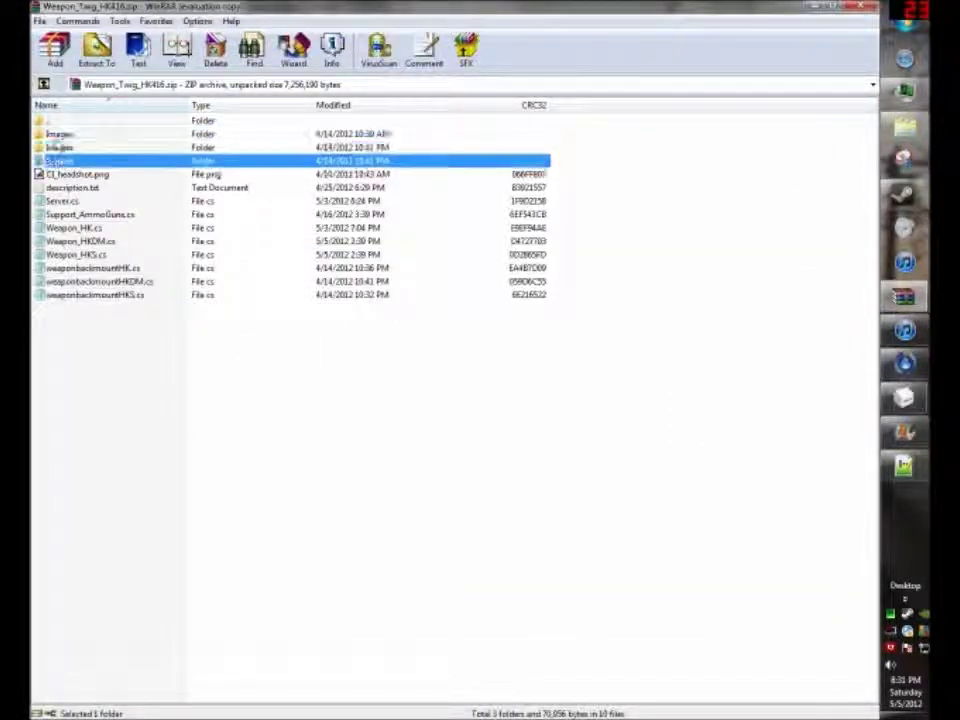
{"action": "left_click", "coordinate": [57, 134]}
{"action": "left_click", "coordinate": [57, 148]}
{"action": "left_click", "coordinate": [59, 160]}
{"action": "left_click", "coordinate": [70, 214]}
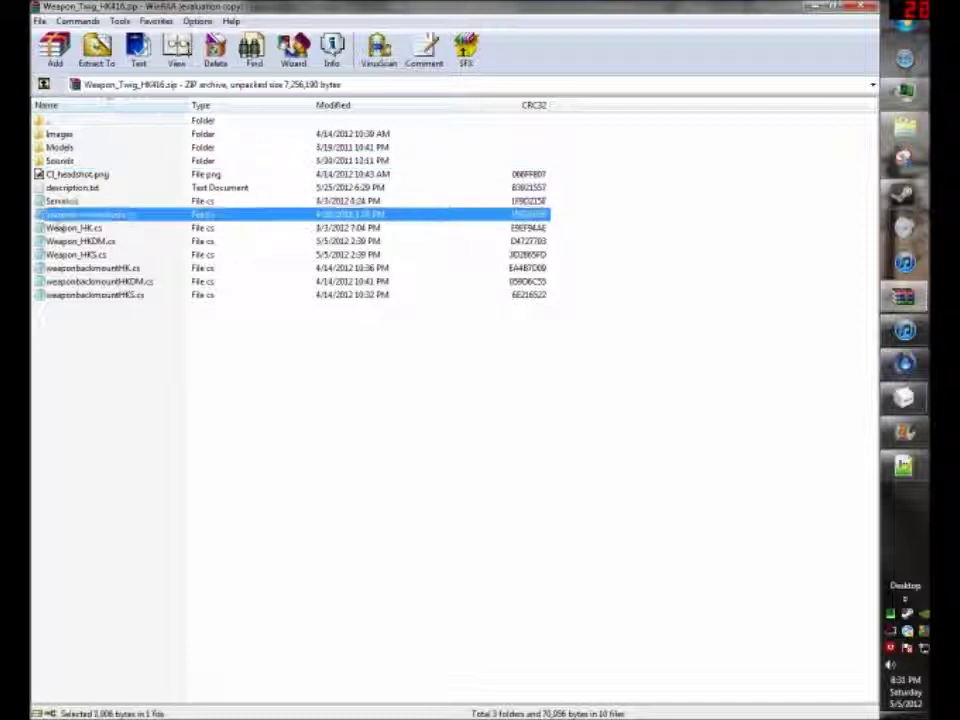
{"action": "left_click", "coordinate": [70, 227]}
{"action": "left_click", "coordinate": [75, 294]}
{"action": "left_click", "coordinate": [71, 281]}
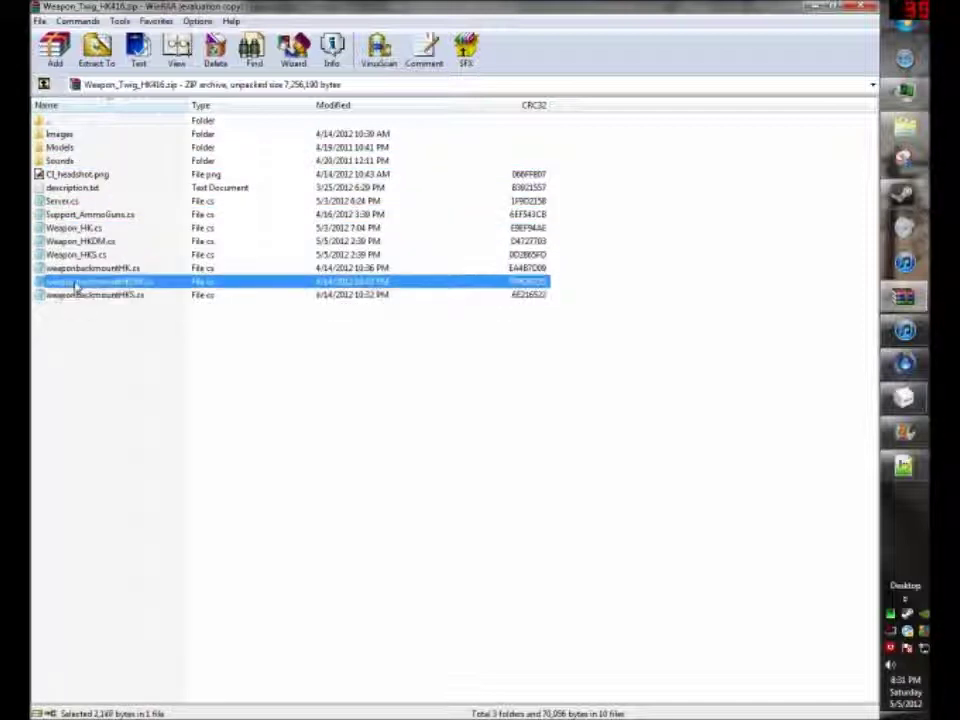
{"action": "left_click", "coordinate": [70, 241]}
{"action": "left_click", "coordinate": [70, 201]}
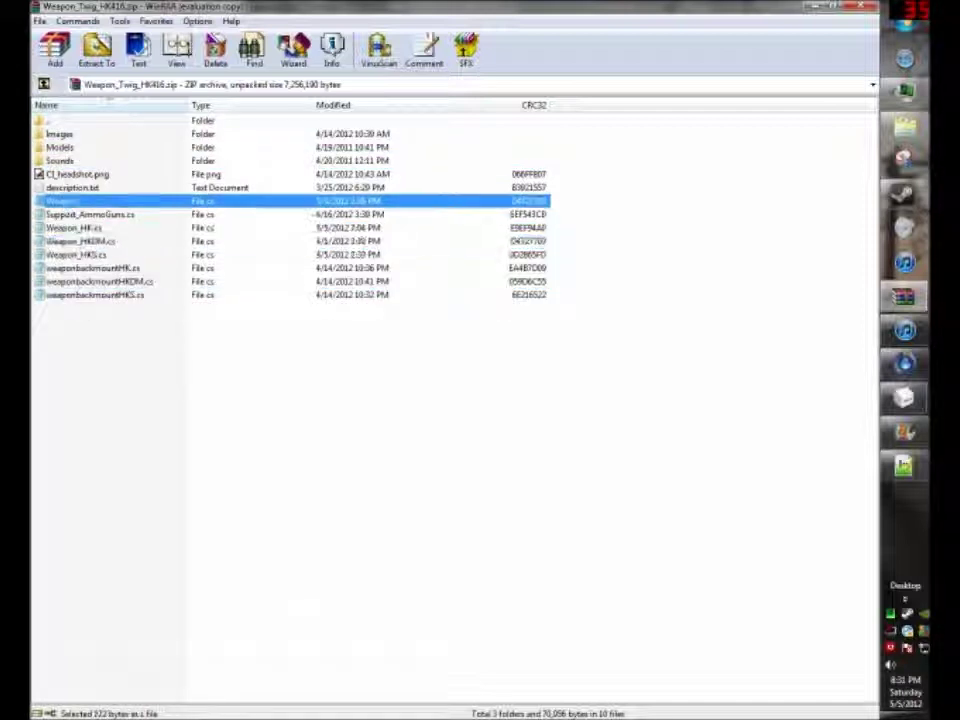
Step: Examine the Sounds folder and the CI_headshot image, description file and .cs scripts at the root of Weapon_Twig_HK416.zip
{"action": "double_click", "coordinate": [68, 162]}
{"action": "double_click", "coordinate": [47, 120]}
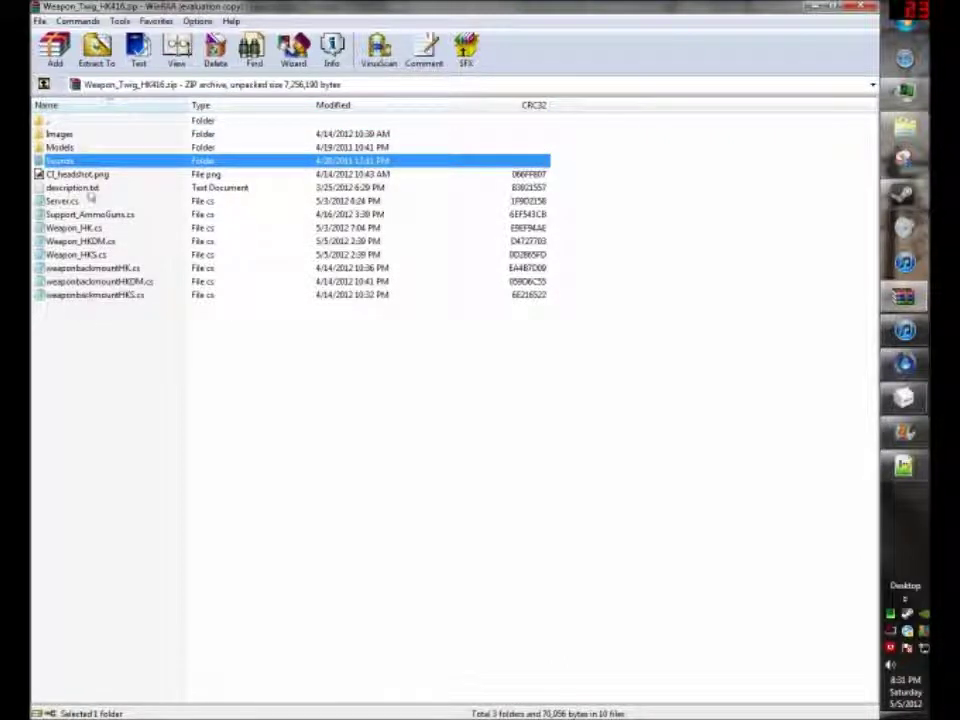
{"action": "left_click_drag", "start_coordinate": [125, 330], "coordinate": [80, 212]}
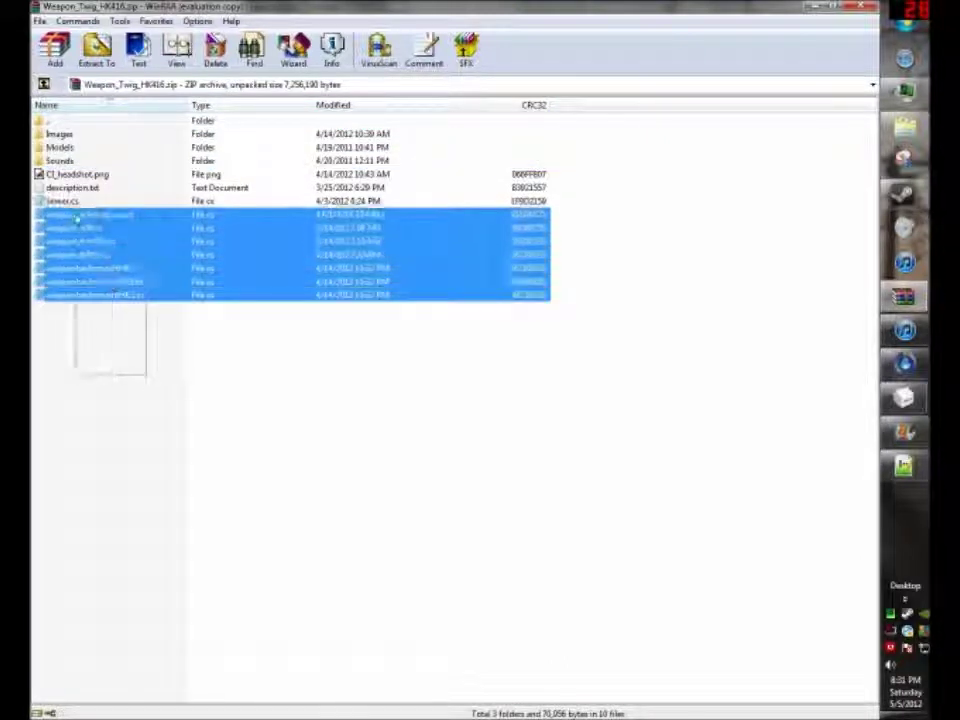
{"action": "left_click", "coordinate": [105, 320]}
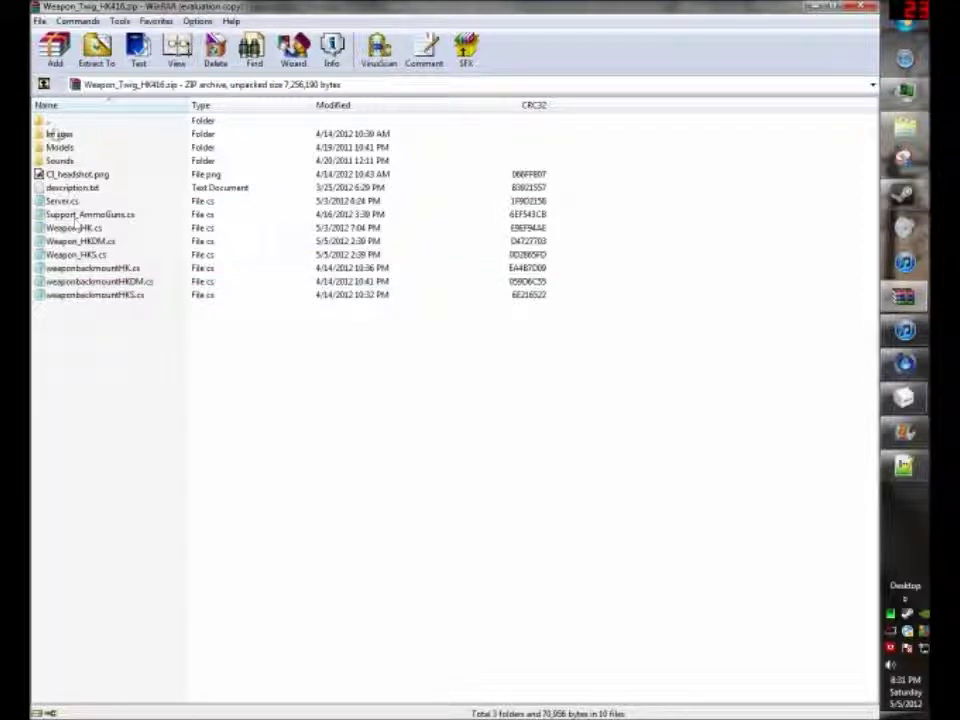
{"action": "left_click_drag", "start_coordinate": [110, 366], "coordinate": [84, 189]}
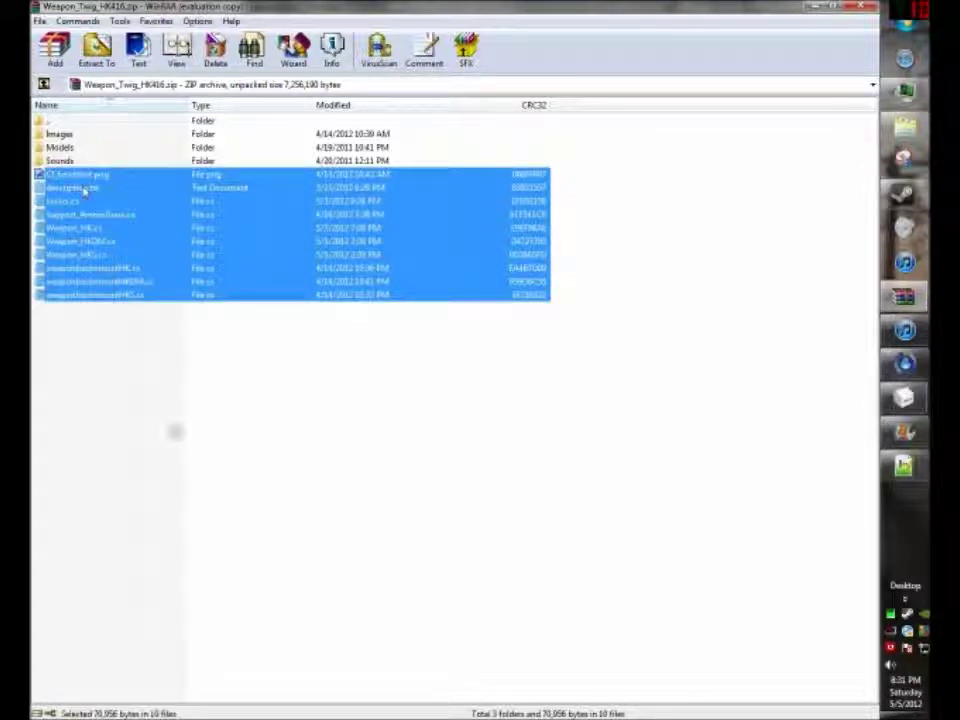
{"action": "left_click", "coordinate": [171, 423]}
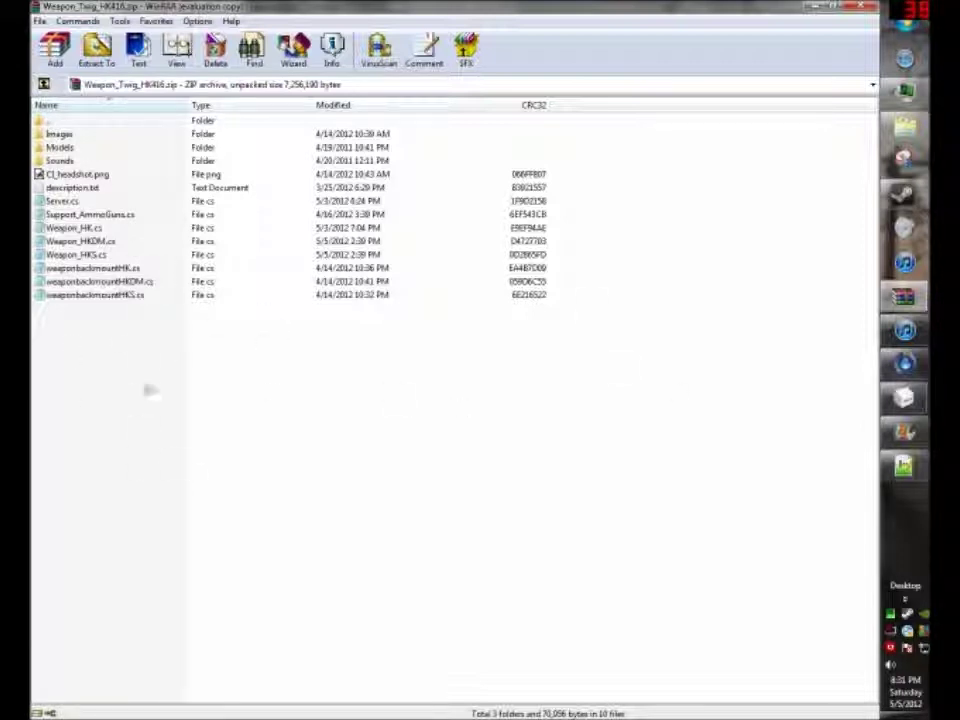
{"action": "mouse_move", "coordinate": [904, 296]}
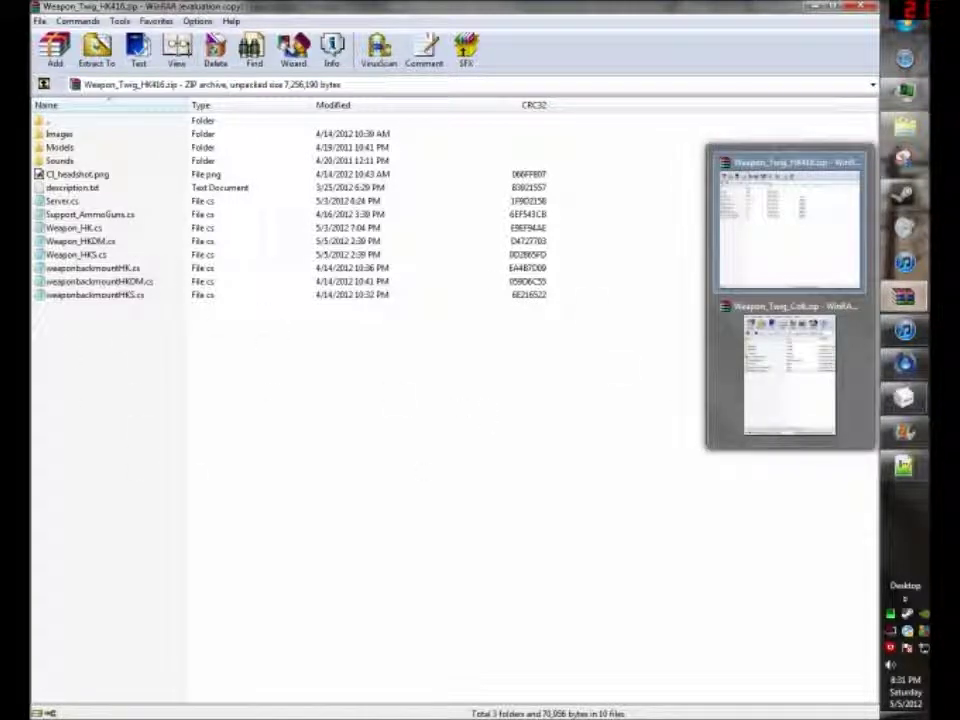
{"action": "key", "text": "KP_Add"}
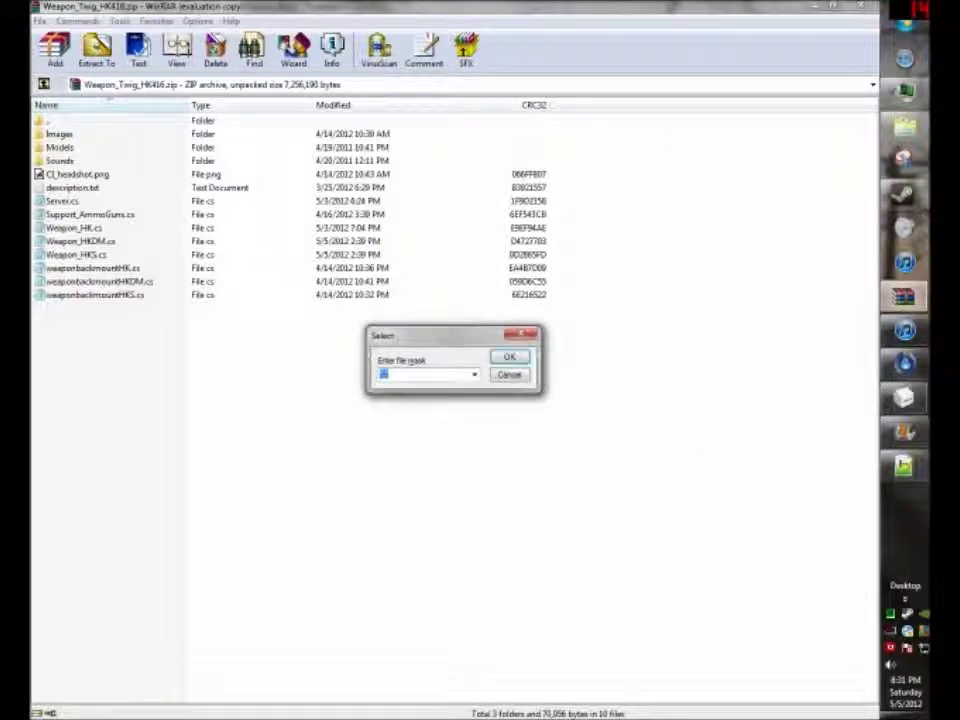